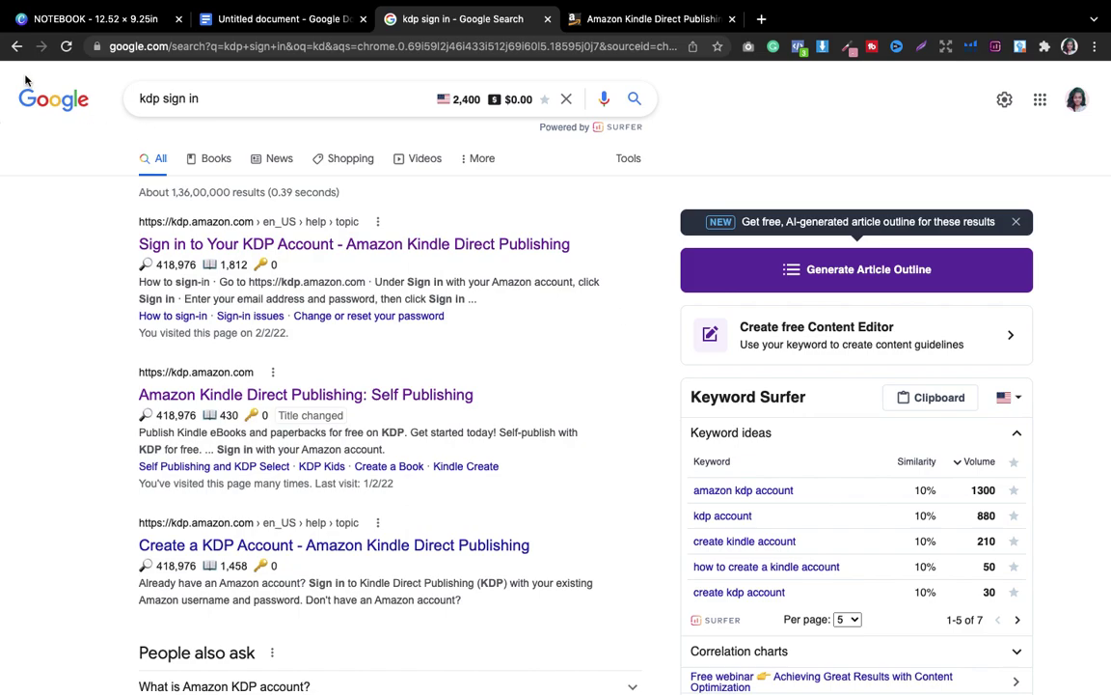
Start a new paperback title from the Kindle Direct Publishing bookshelf
click(222, 243)
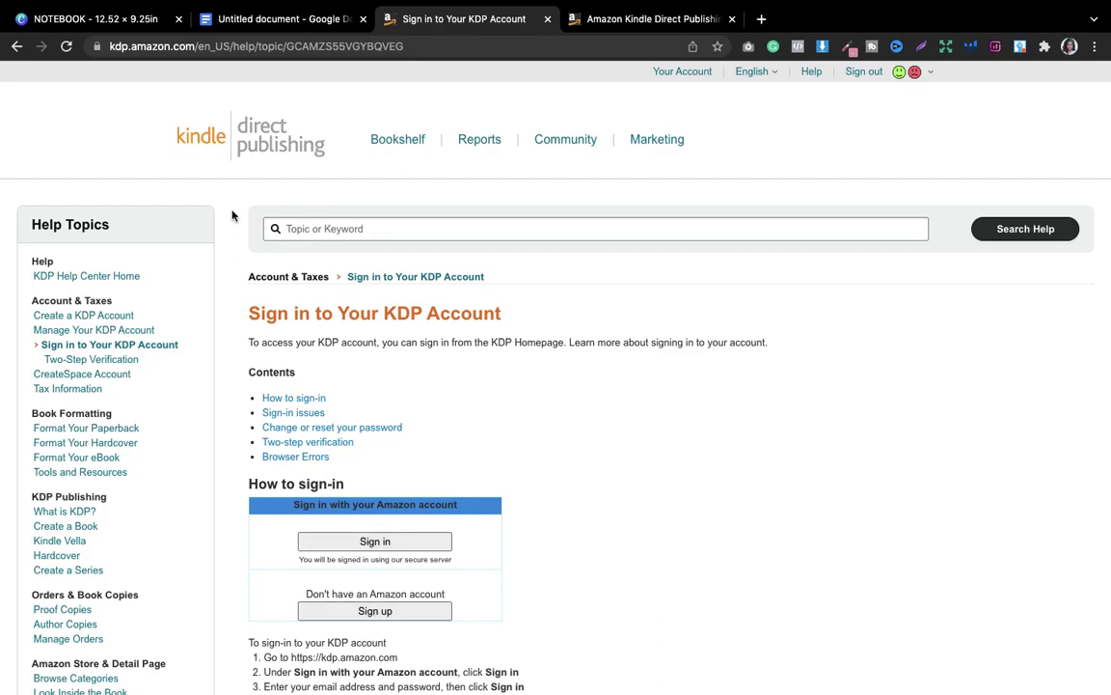
click(546, 19)
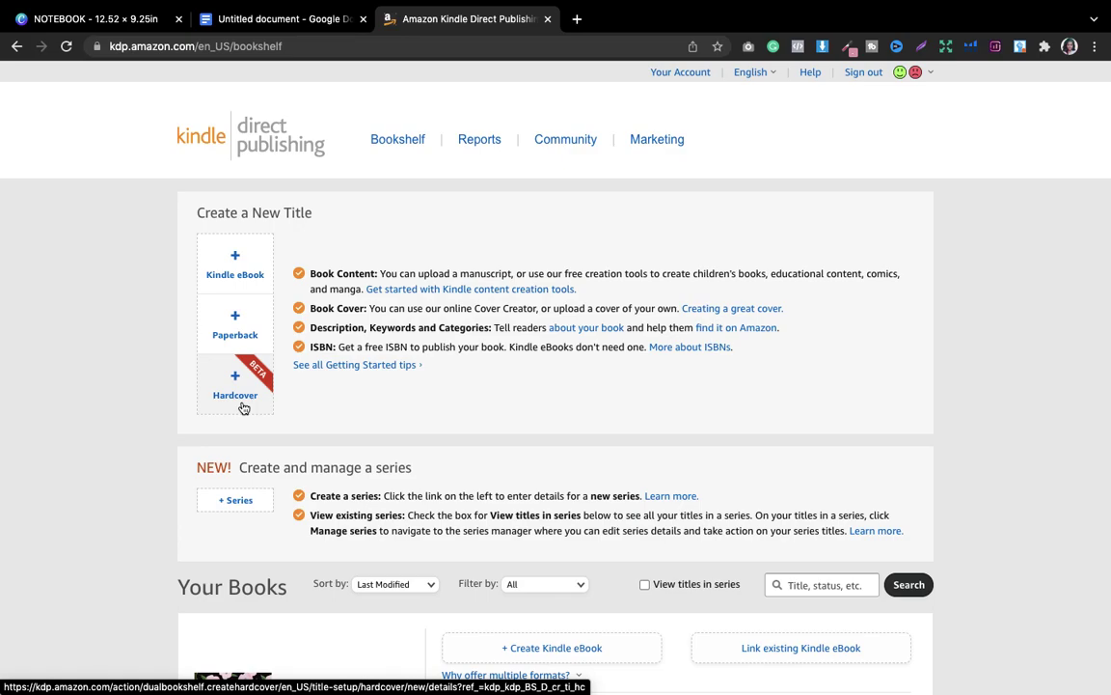
click(233, 335)
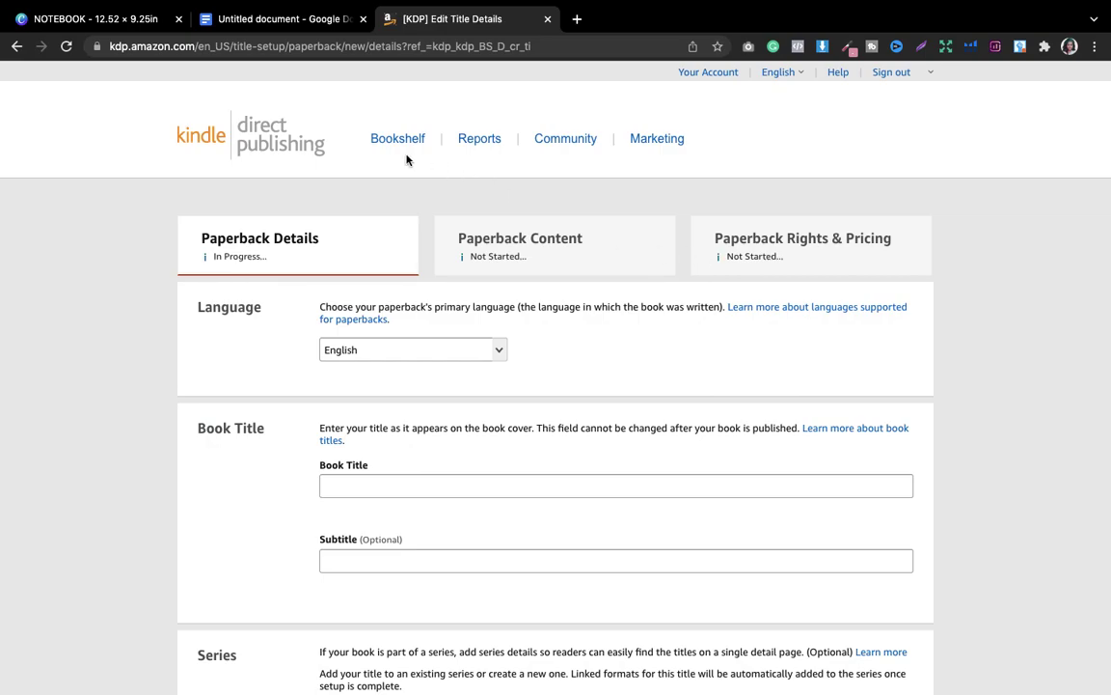
Check the notebook cover design in Canva and enter "NoteBook" as the paperback's book title in KDP
click(101, 18)
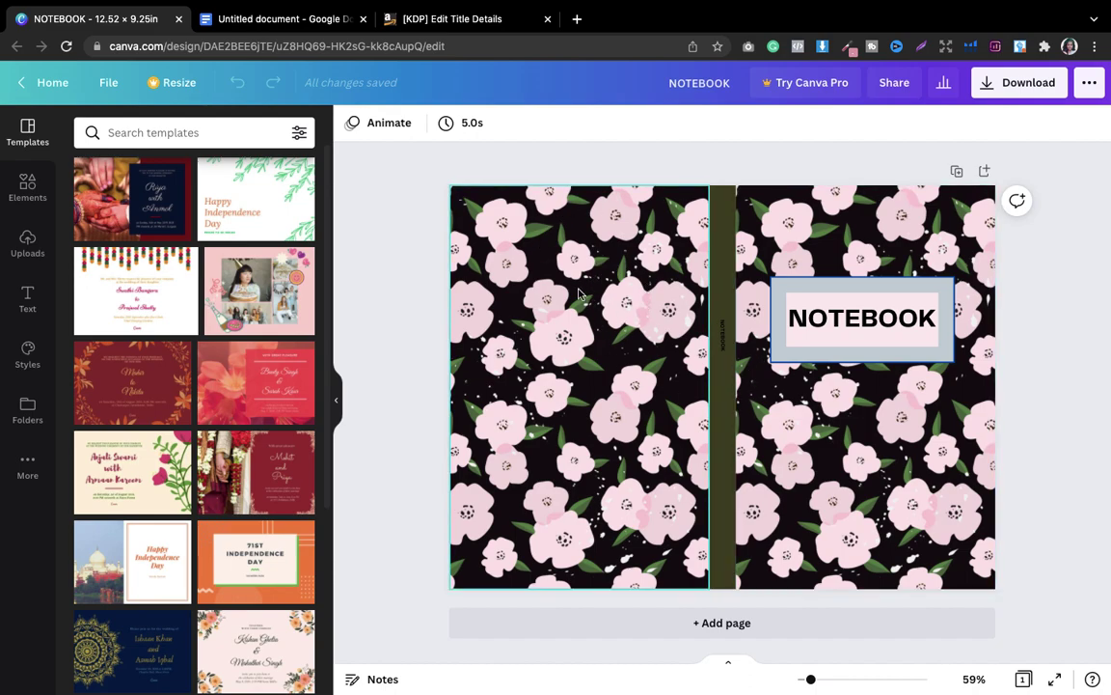
click(453, 19)
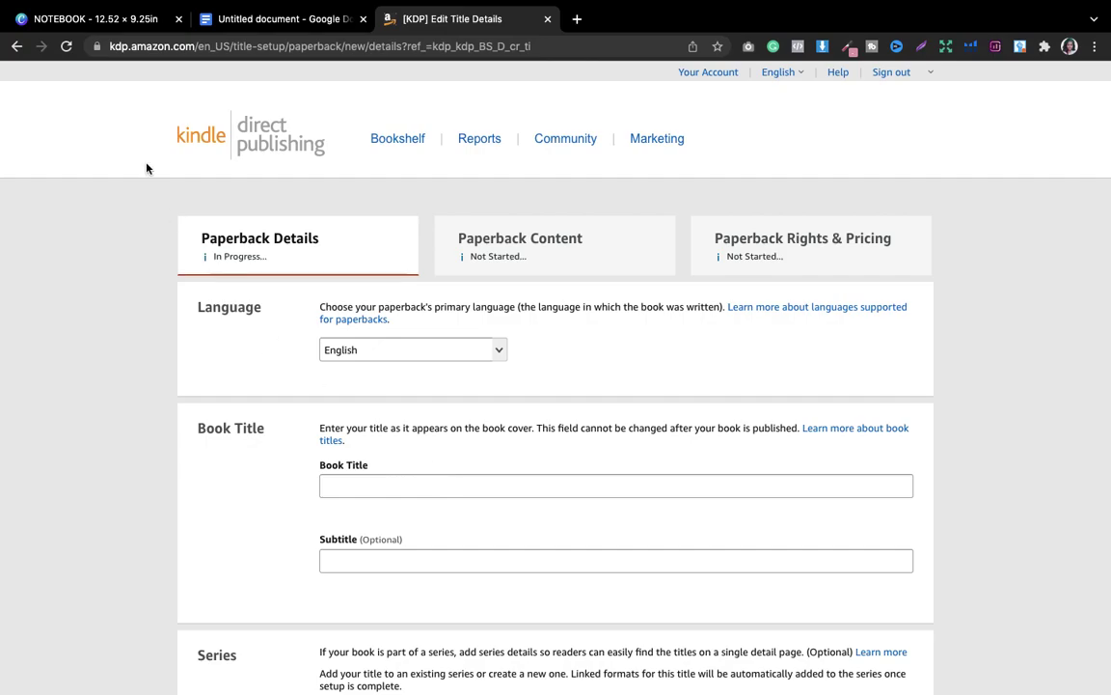
click(87, 21)
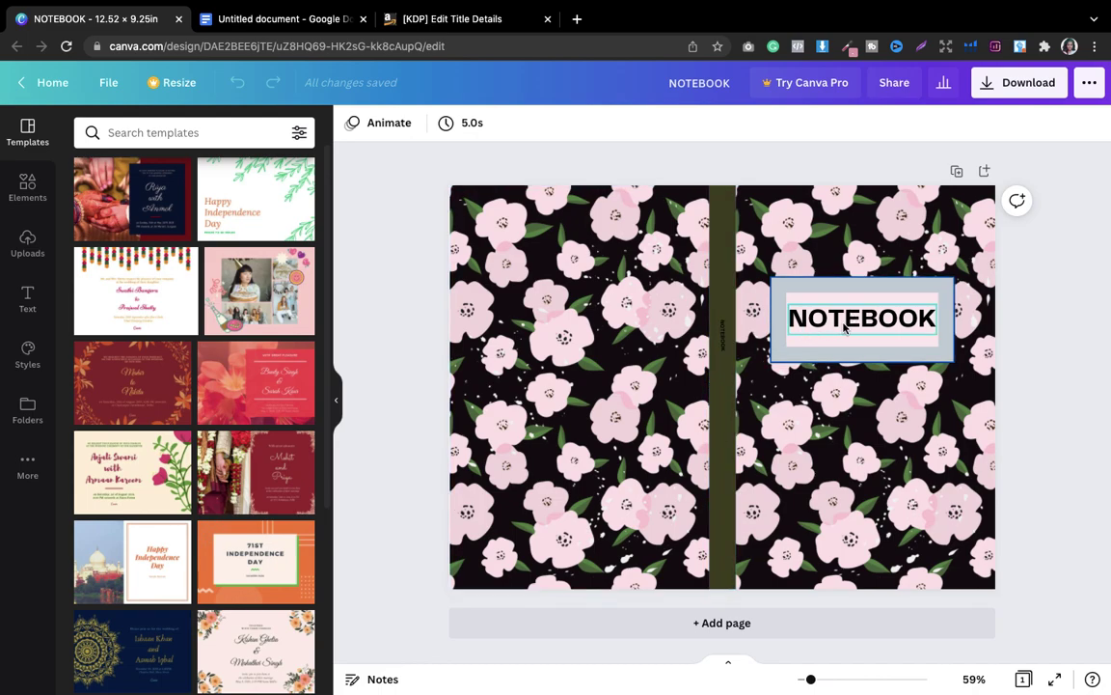
click(420, 20)
click(347, 489)
text(No)
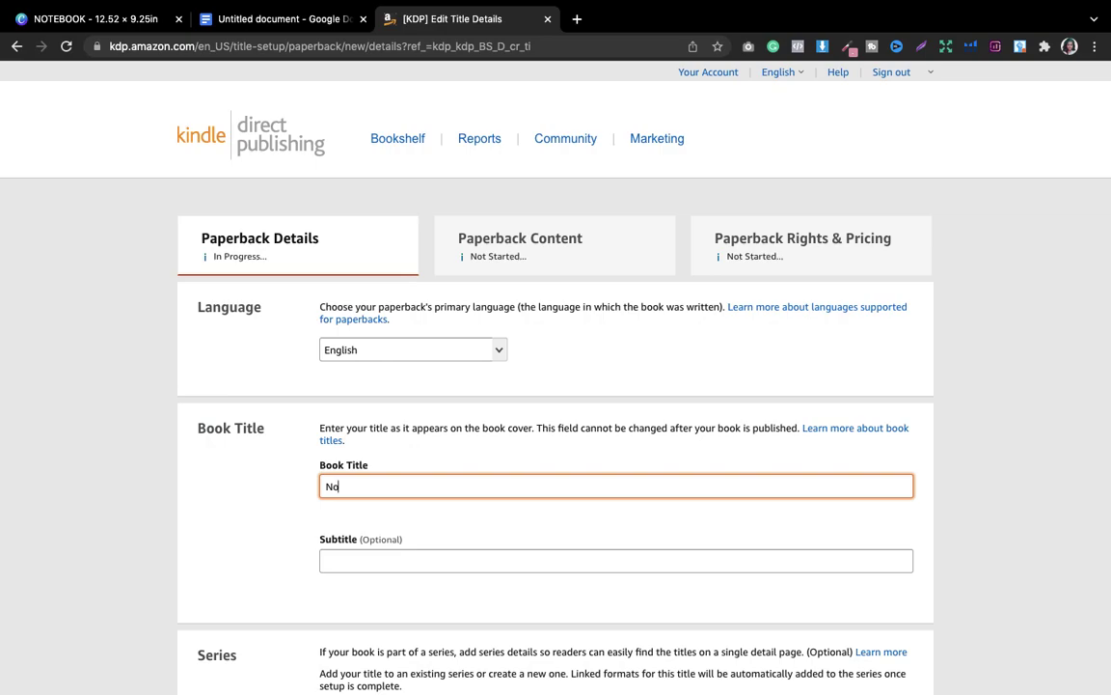
text(teBook)
click(415, 533)
Set the paperback's subtitle to "Pretty Pink and Black Multi-Purpose Notebook to Record Notes, Perfect Gift Idea for Christmas"
scroll(415, 530, down, 3)
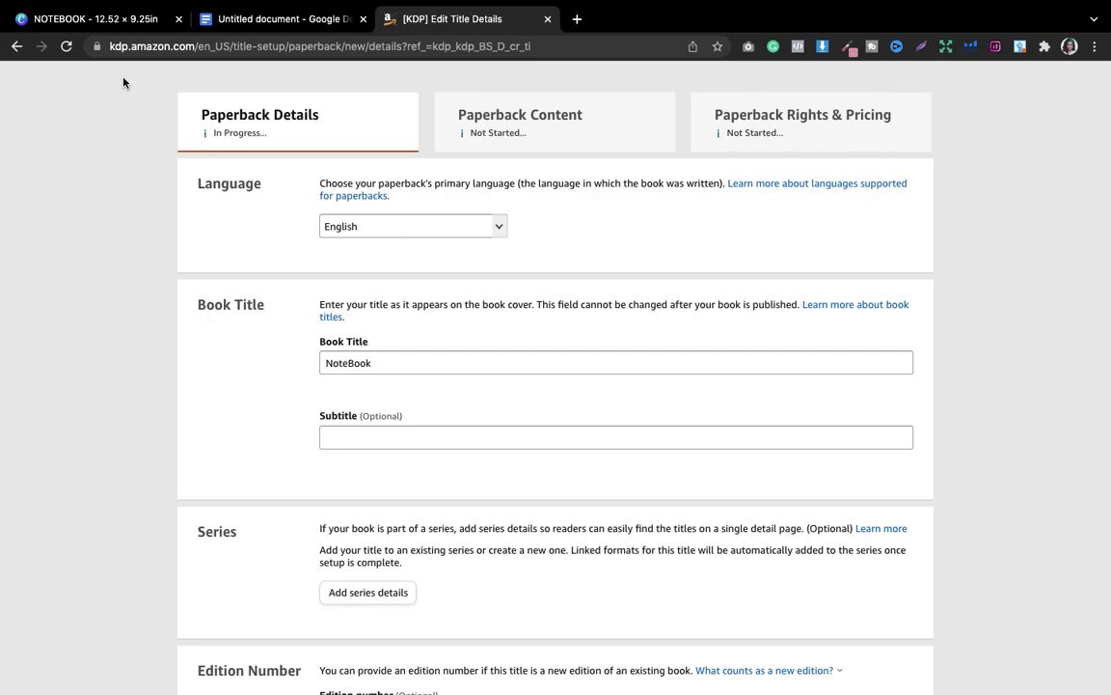
click(104, 21)
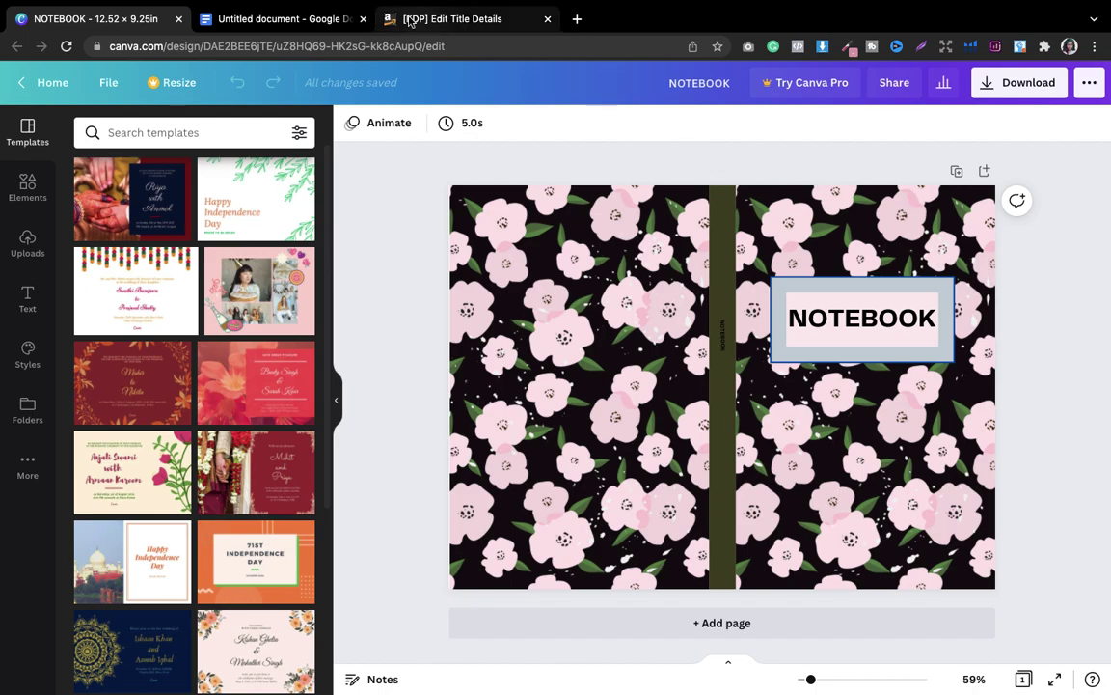
click(386, 18)
click(347, 432)
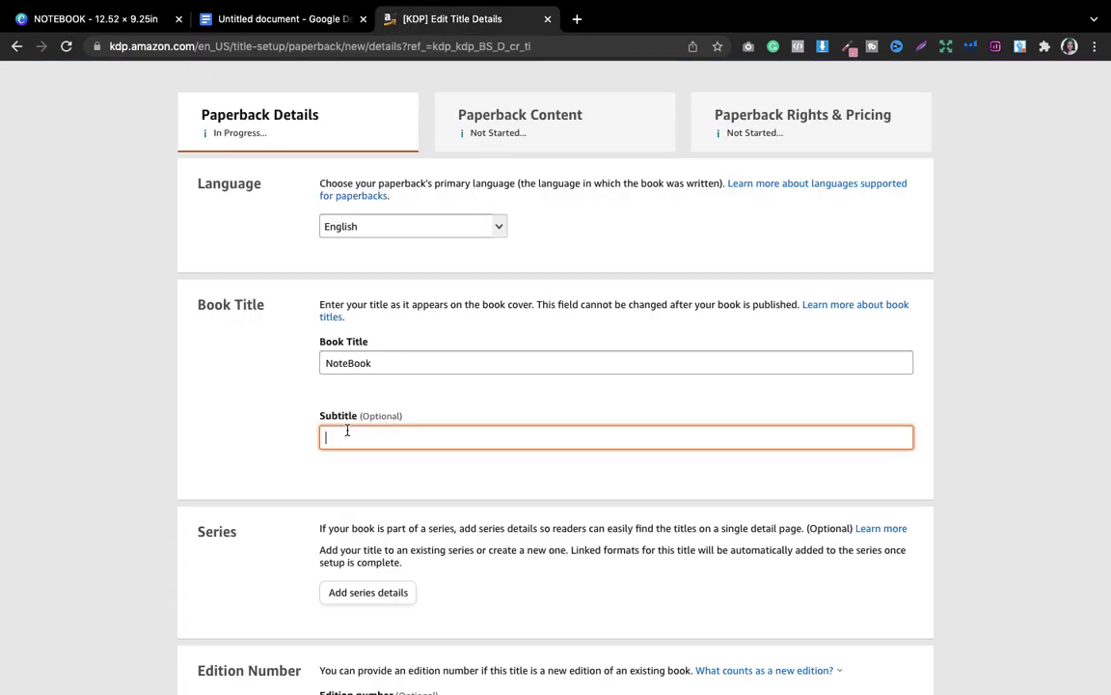
text(Pret)
text(Pink and Black Multi-Purpose Notebook to Record Notes, )
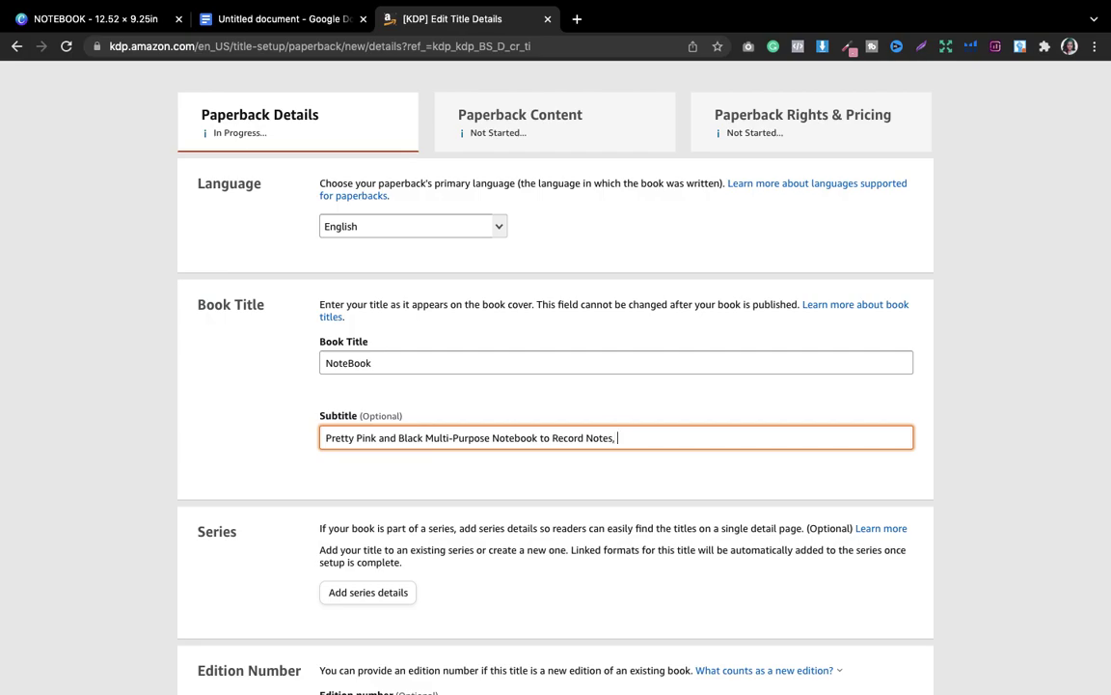
text(Perfect Gift Idea for Christmas)
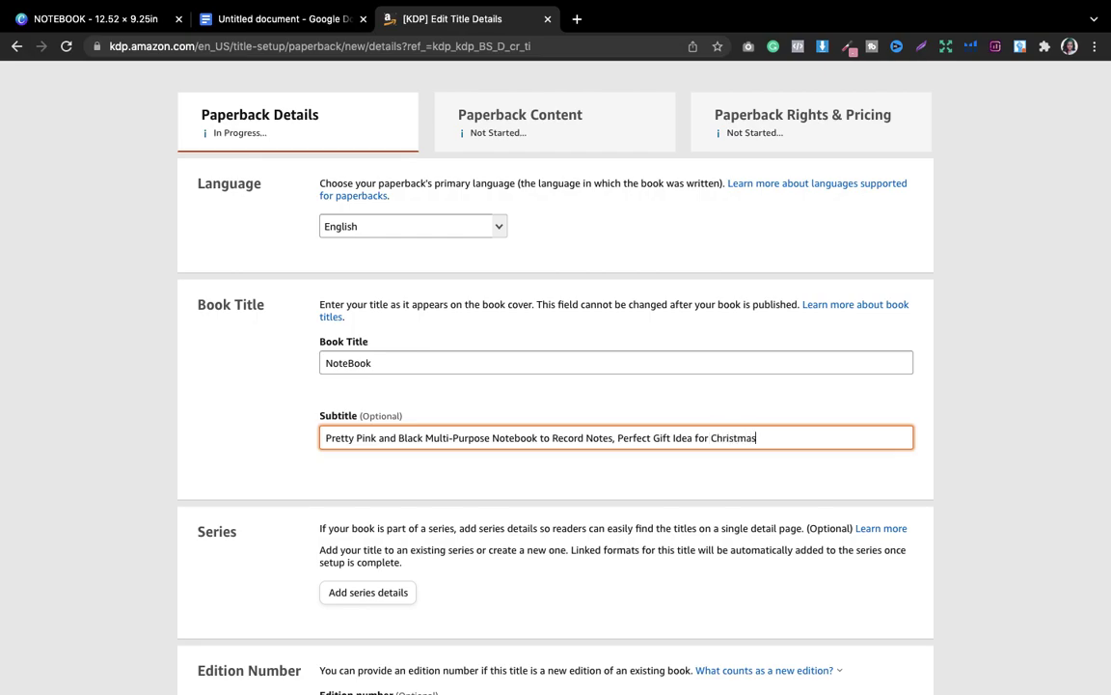
click(424, 487)
Enter the primary author's pen name with first name Pink, middle name Floral and last name Designs
scroll(424, 496, down, 1)
scroll(425, 496, down, 10)
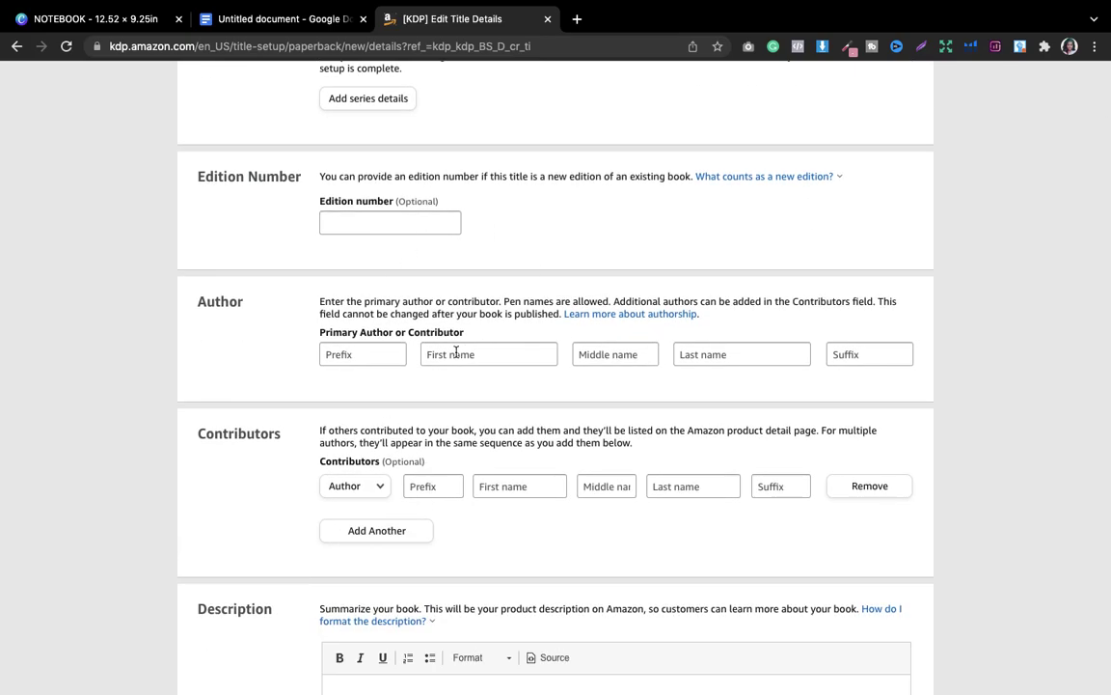
click(456, 352)
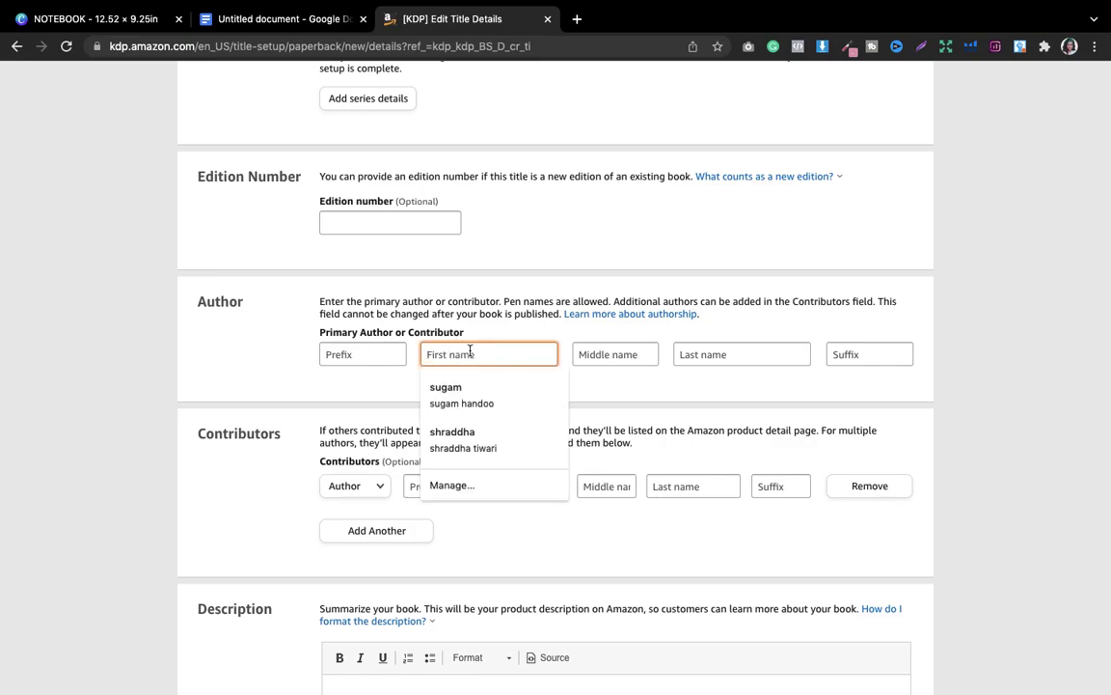
text(Pink)
click(607, 354)
text(Floral)
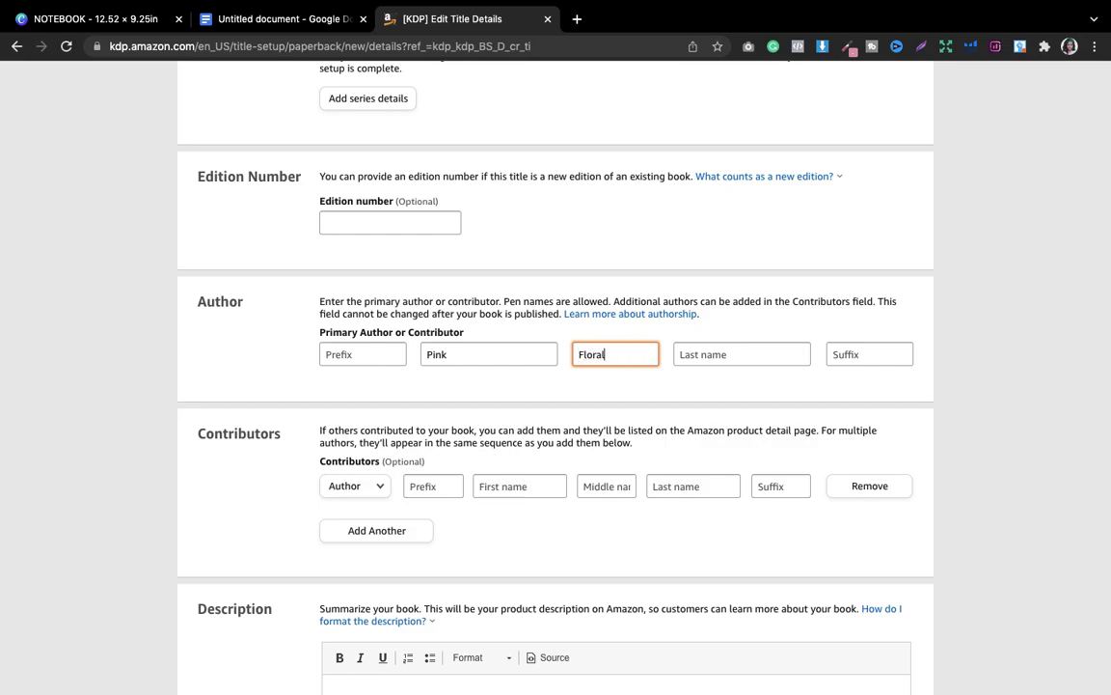
click(712, 354)
text(Designs)
click(677, 550)
Switch to the Google Docs document and select the whole book description text, through "Add it in the cart NOW!!", for copying
scroll(677, 551, down, 1)
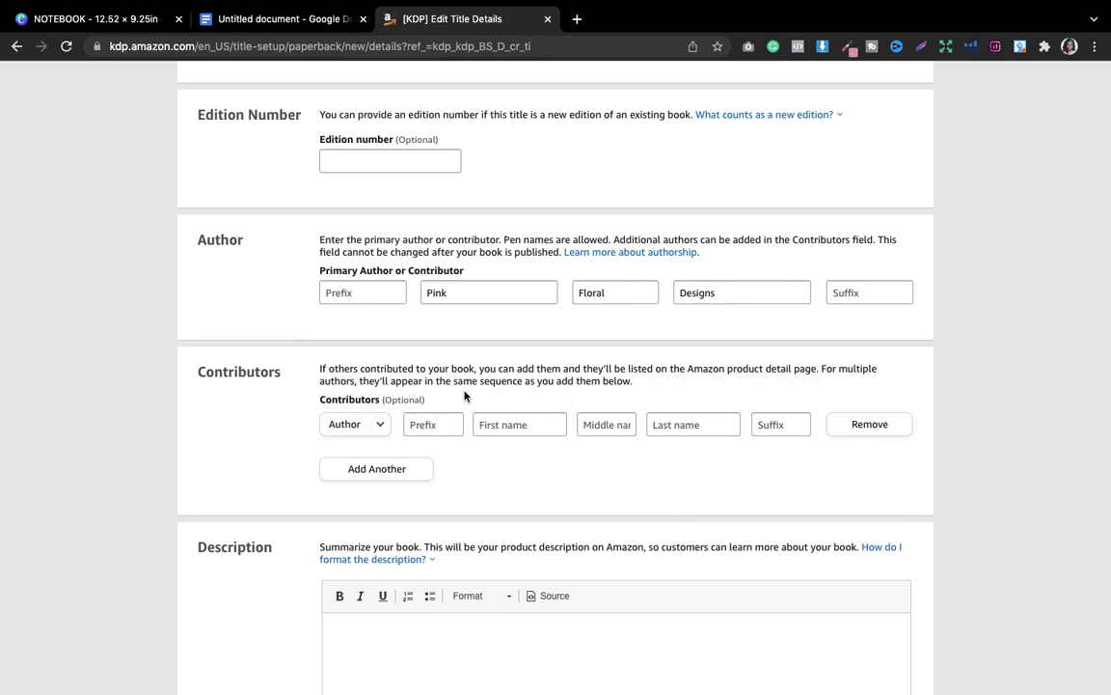
scroll(574, 400, down, 3)
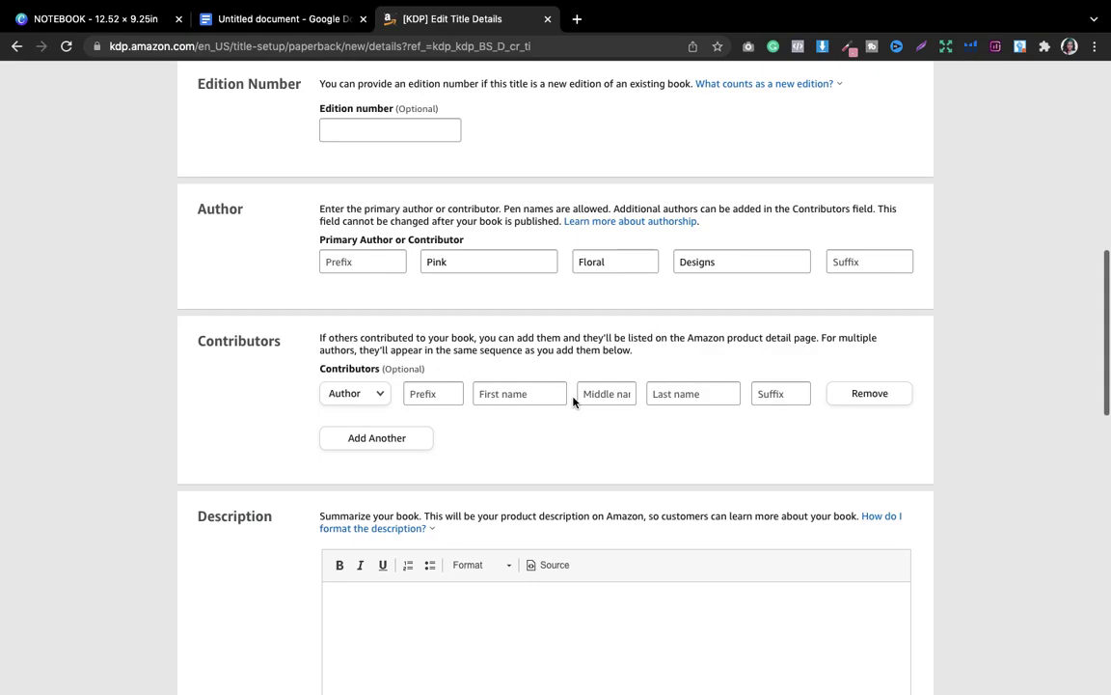
scroll(565, 347, down, 4)
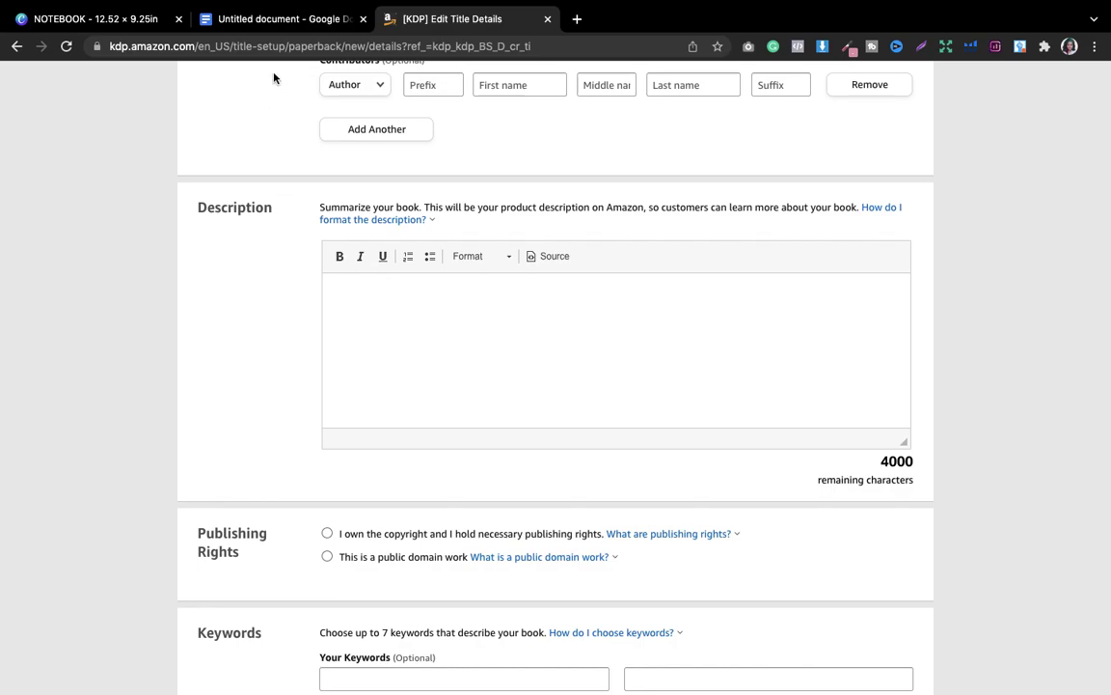
click(253, 22)
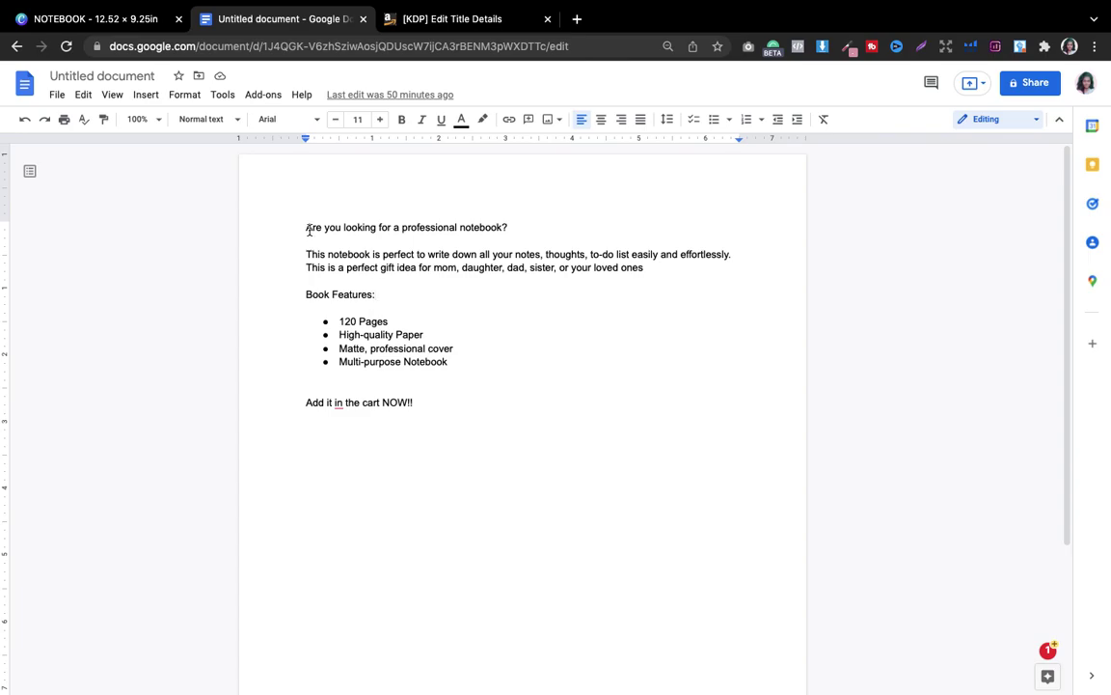
drag(308, 228, 357, 270)
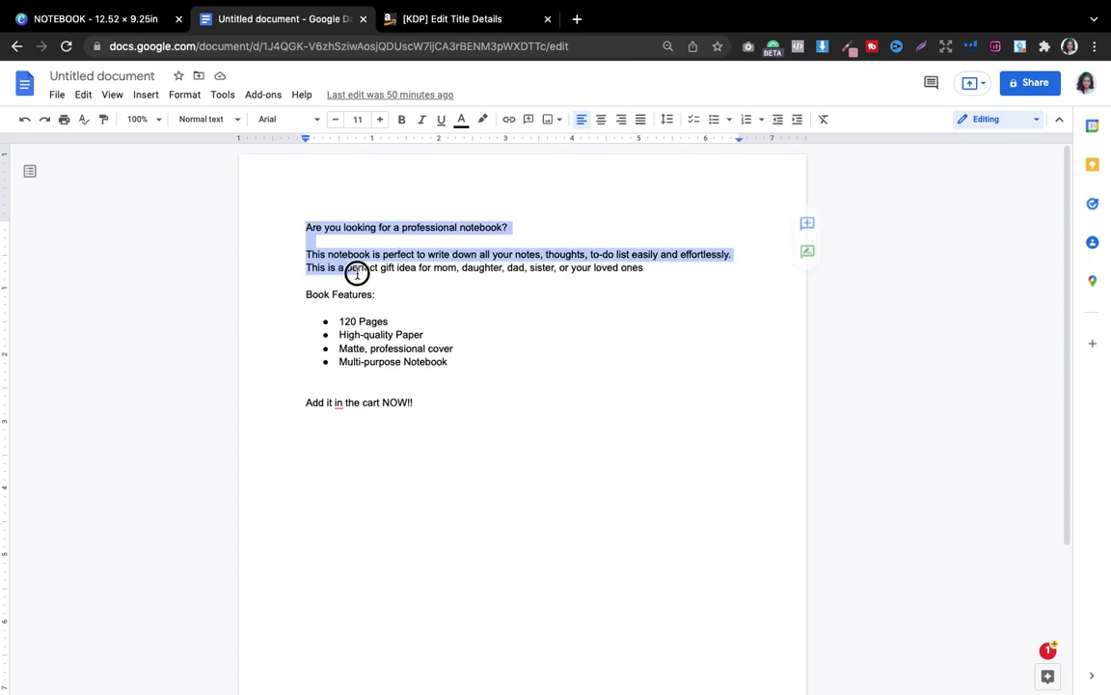
click(307, 241)
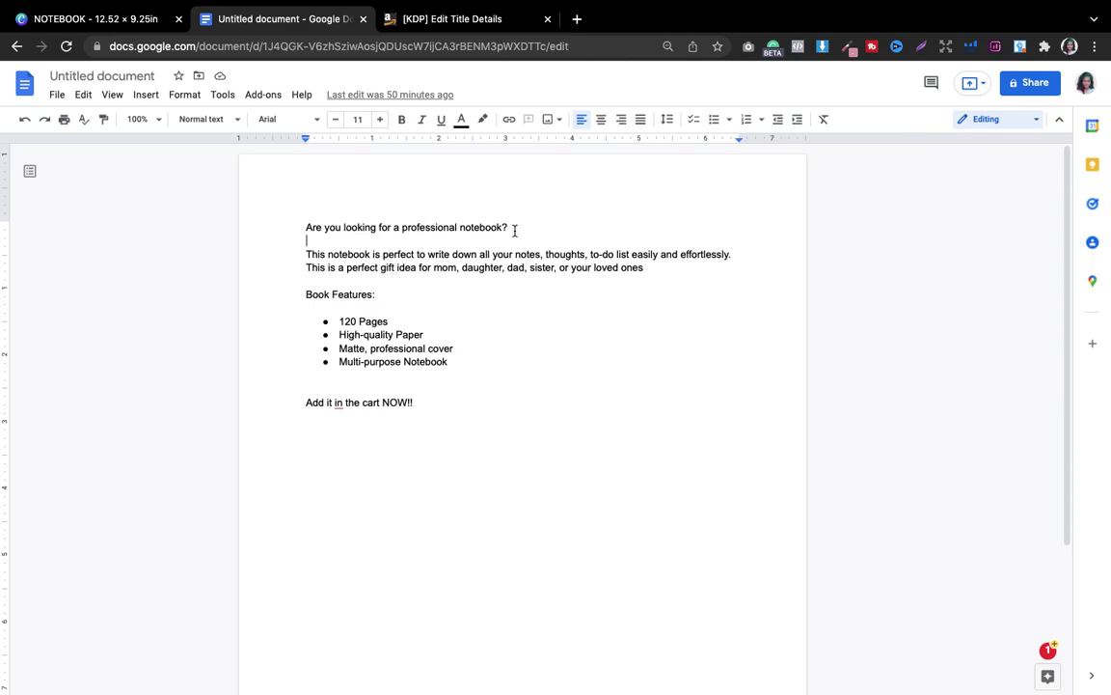
drag(513, 229, 407, 218)
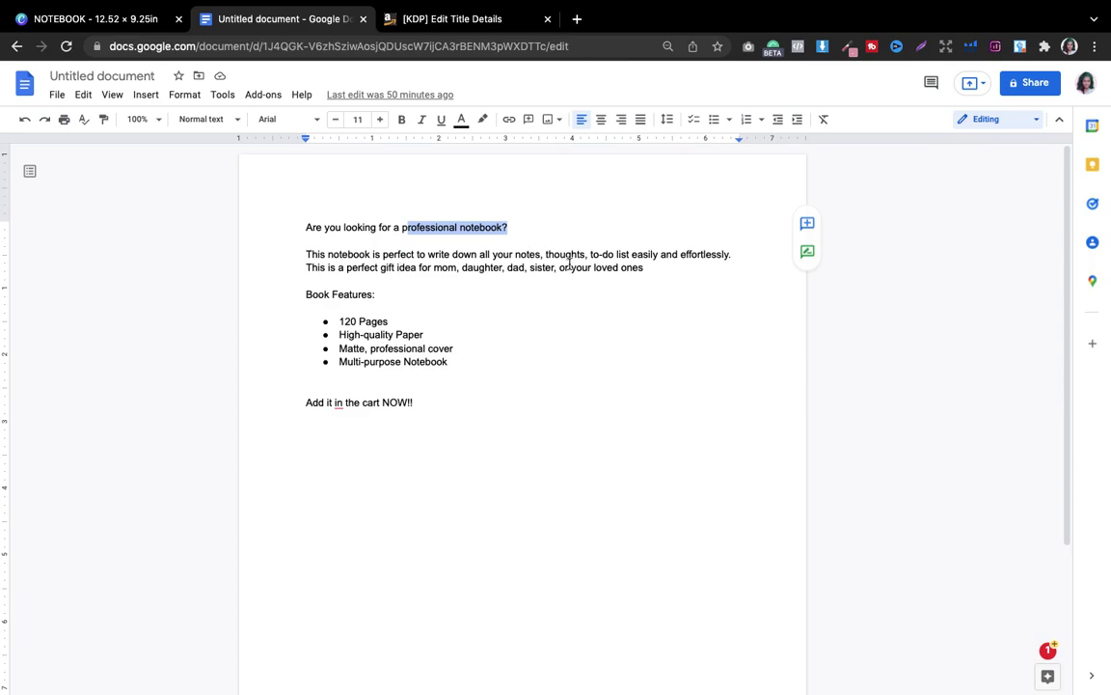
click(653, 273)
drag(654, 273, 502, 246)
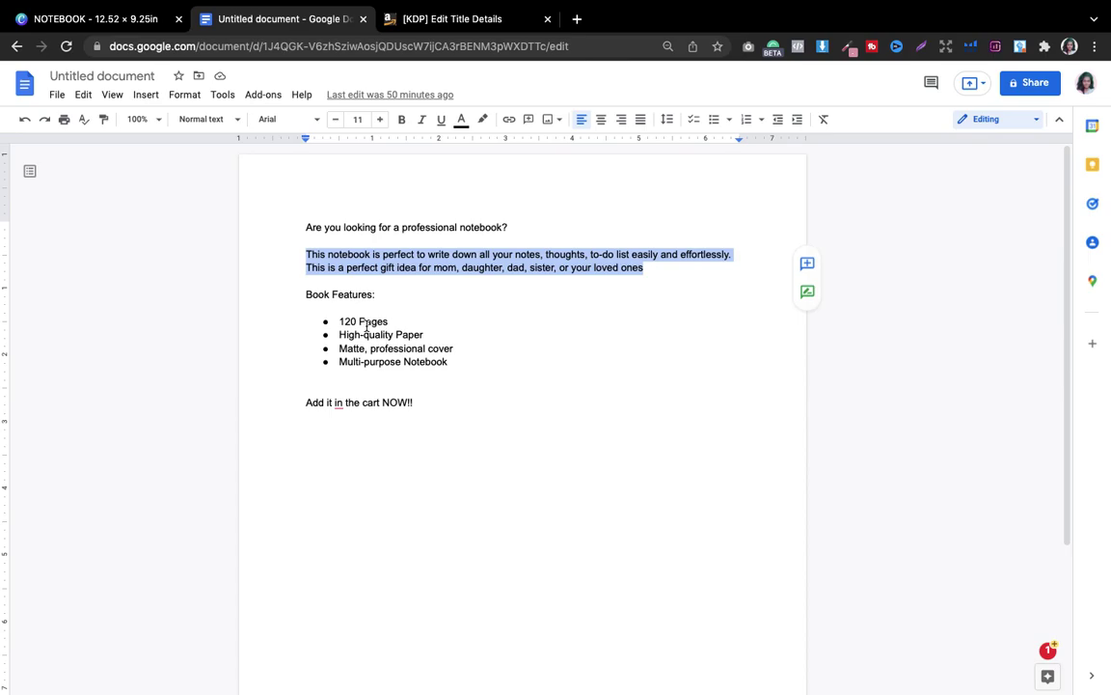
drag(413, 400, 302, 233)
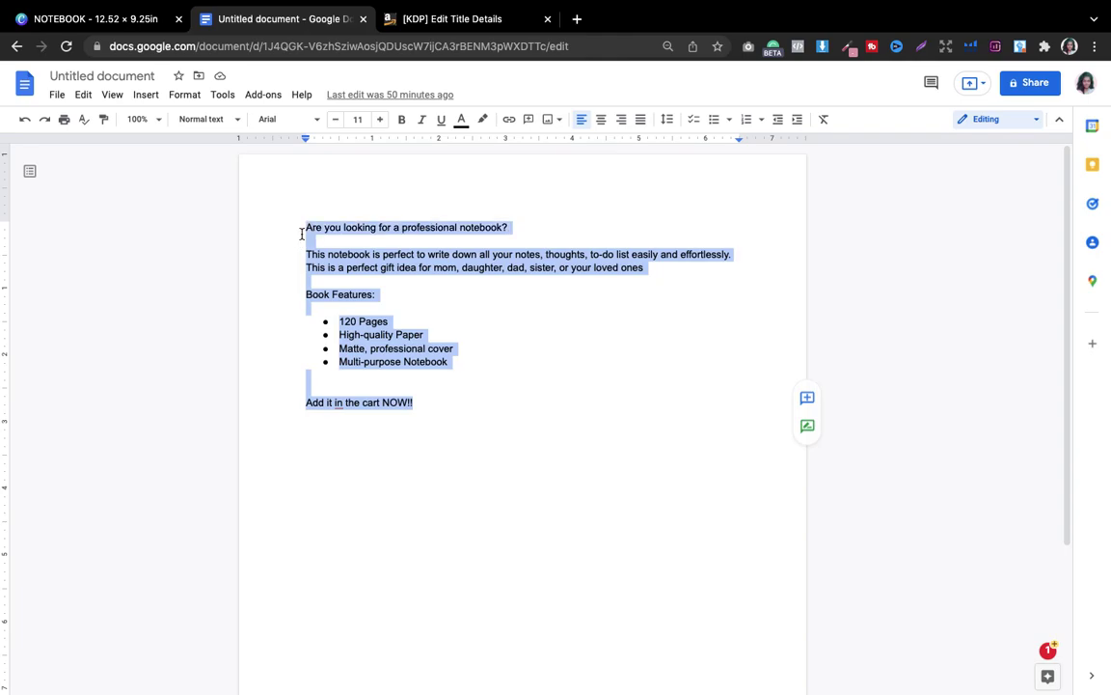
Paste the text into the KDP book description and place "Add it in the cart NOW!!" as plain text directly below the bulleted list
click(480, 20)
click(374, 316)
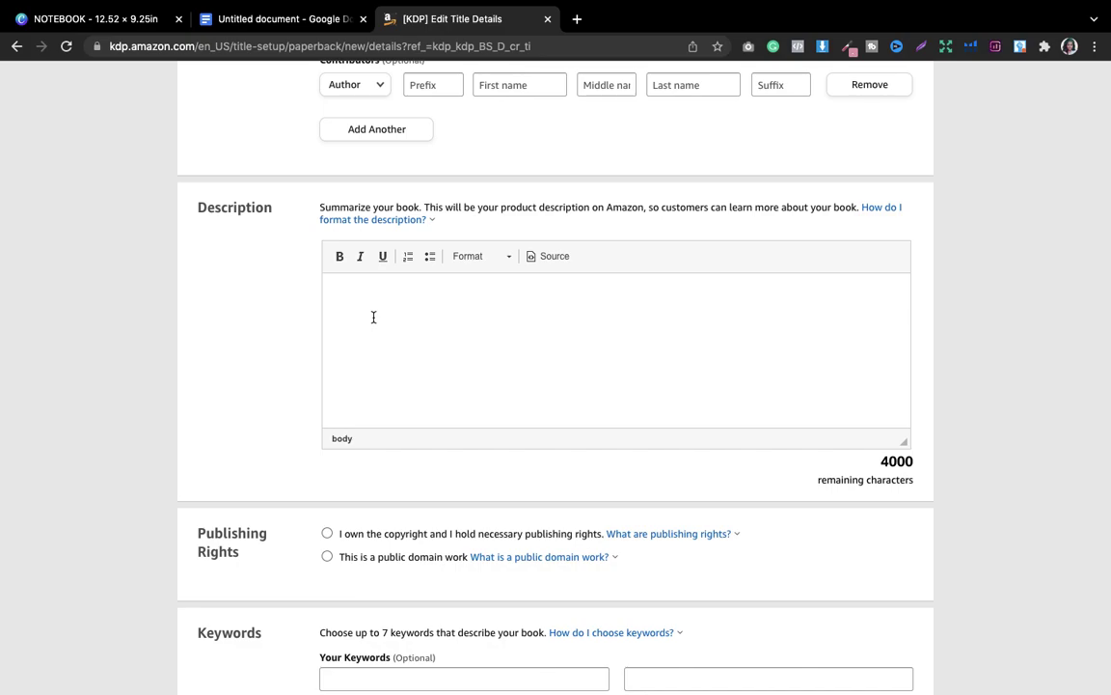
key(super+v)
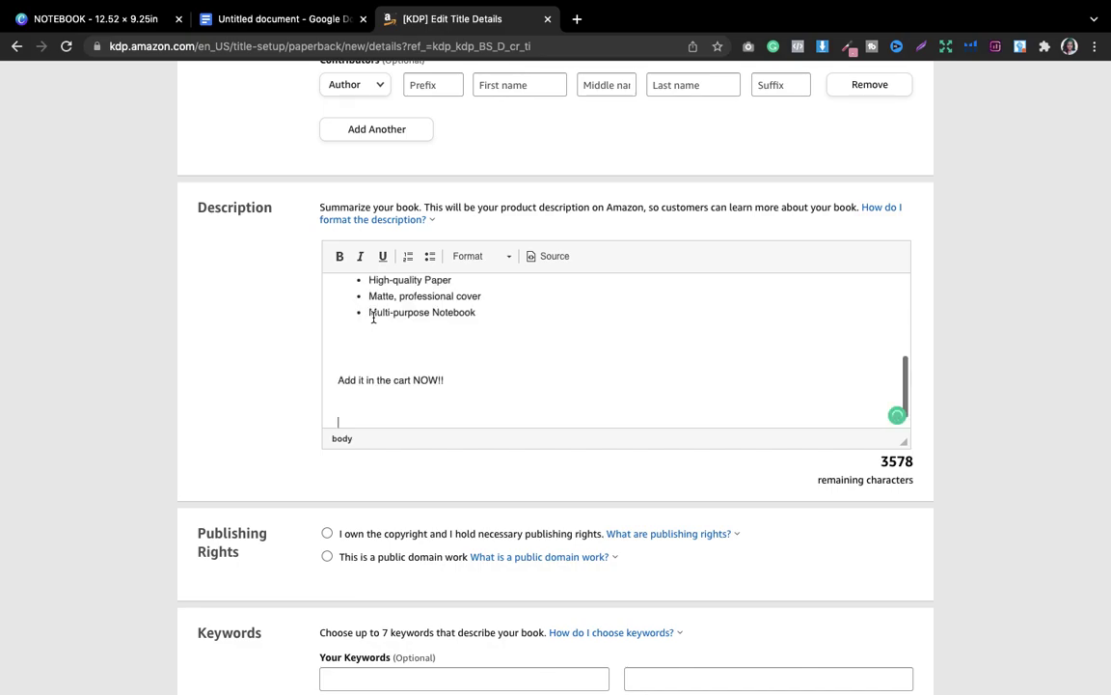
click(336, 380)
key(BackSpace)
key(BackSpace)
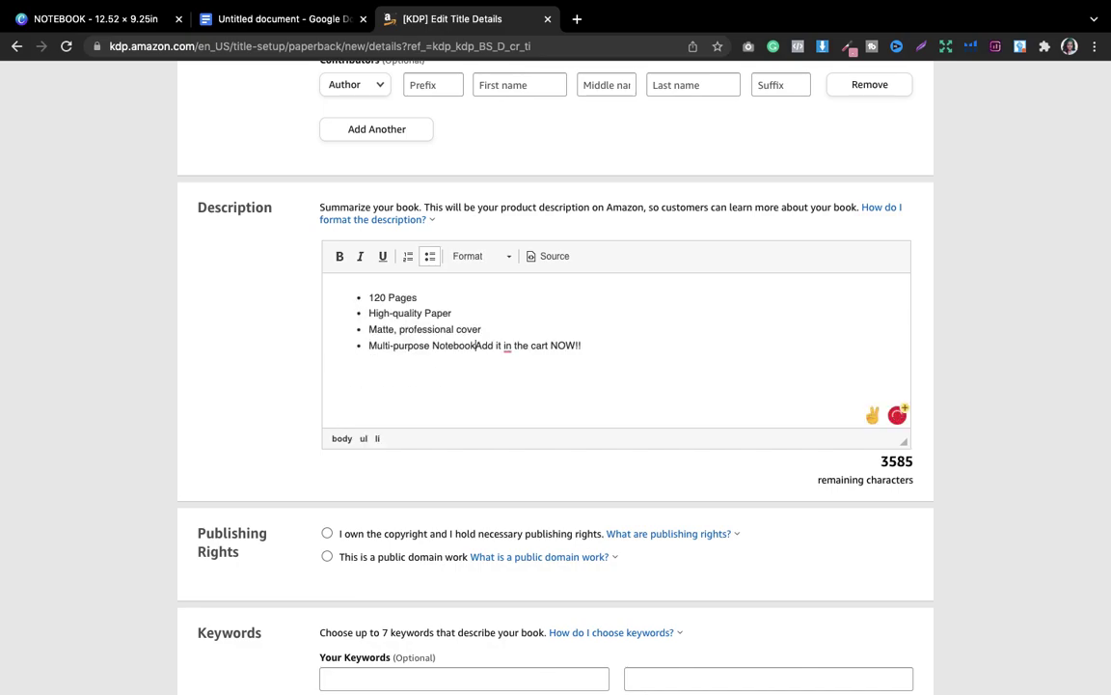
key(Return)
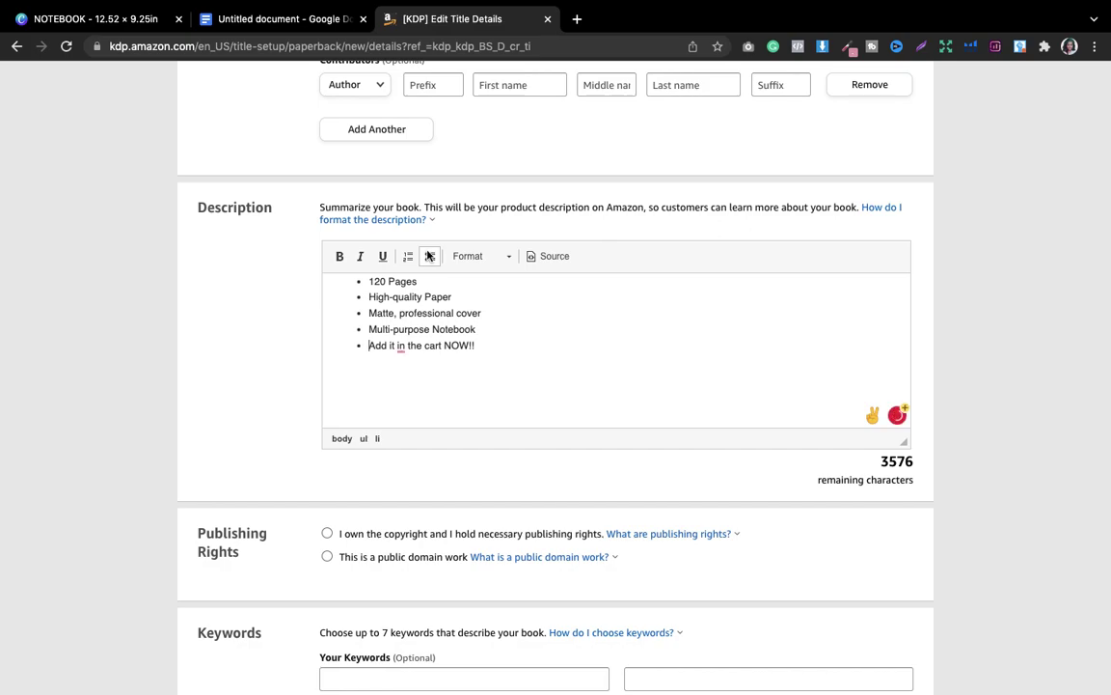
click(431, 255)
Declare under Publishing Rights that you own the copyright and hold the necessary publishing rights
scroll(665, 479, down, 5)
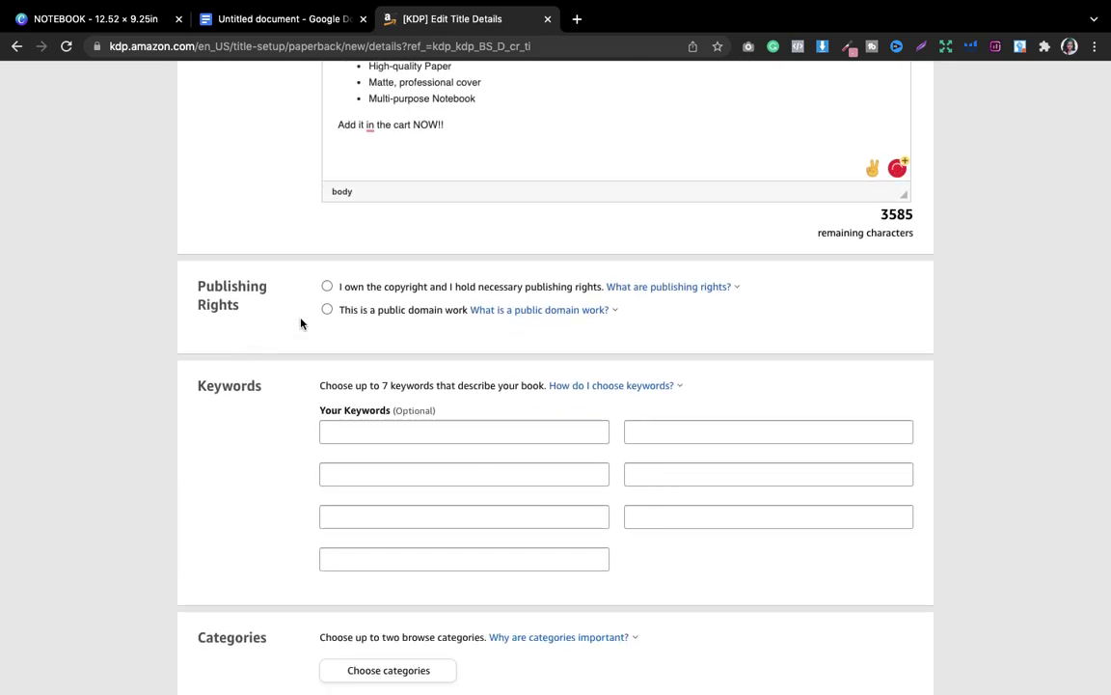
click(327, 287)
key(Down)
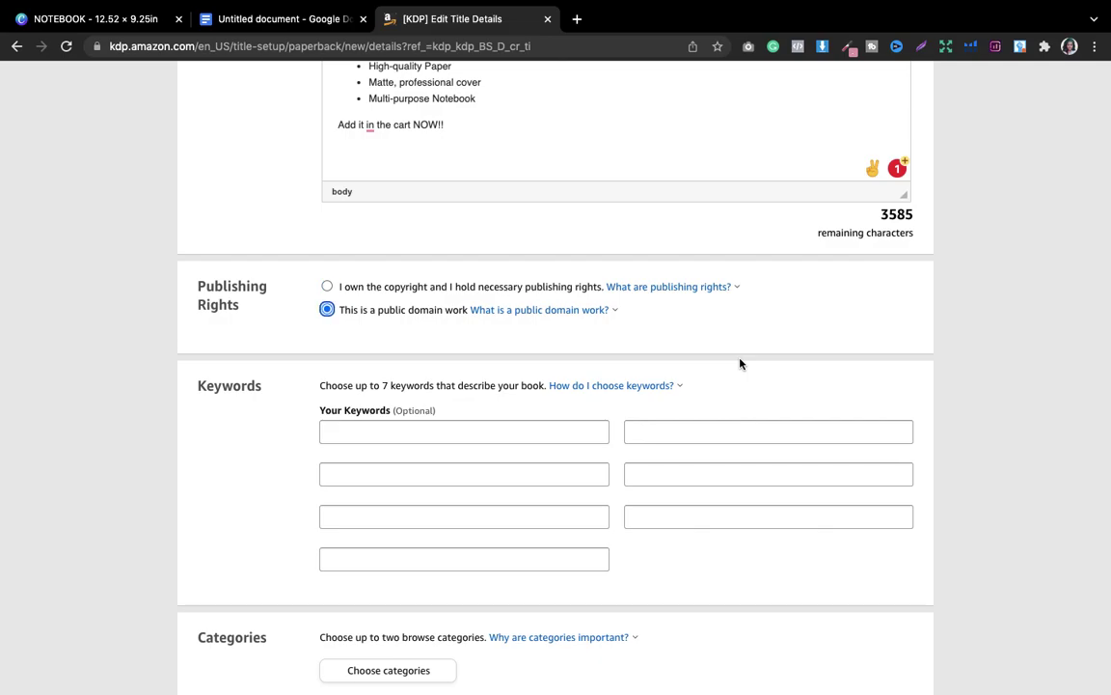
click(327, 288)
Check the Canva cover again and enter "Journal workbook notepad" as the first KDP keyword
scroll(281, 464, down, 2)
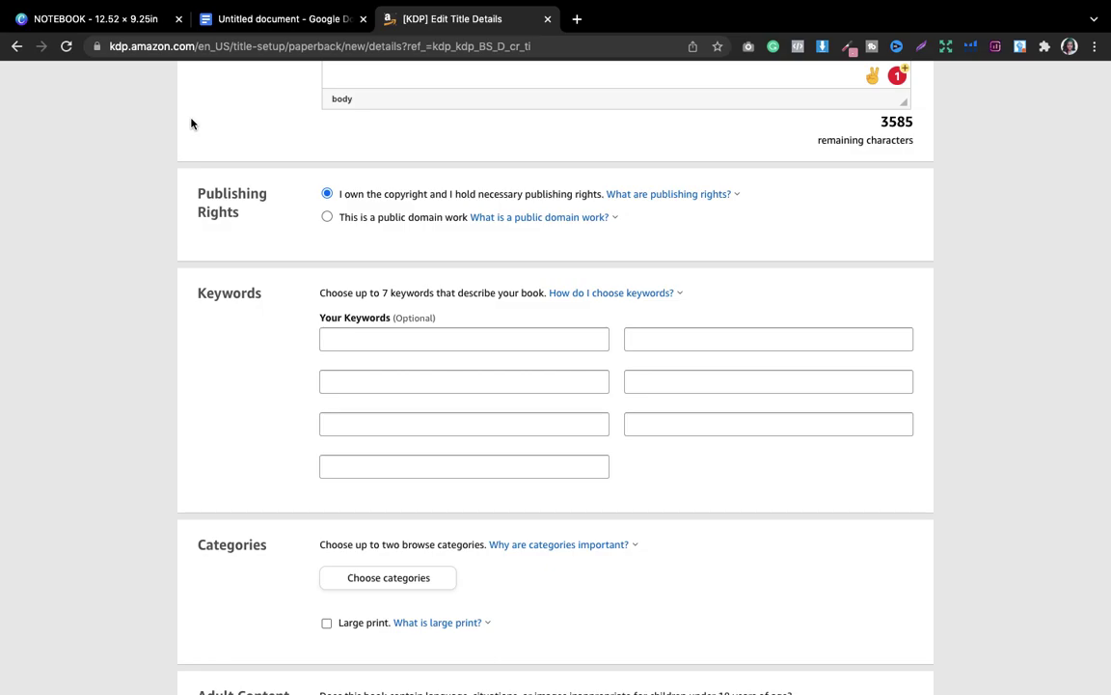
click(90, 23)
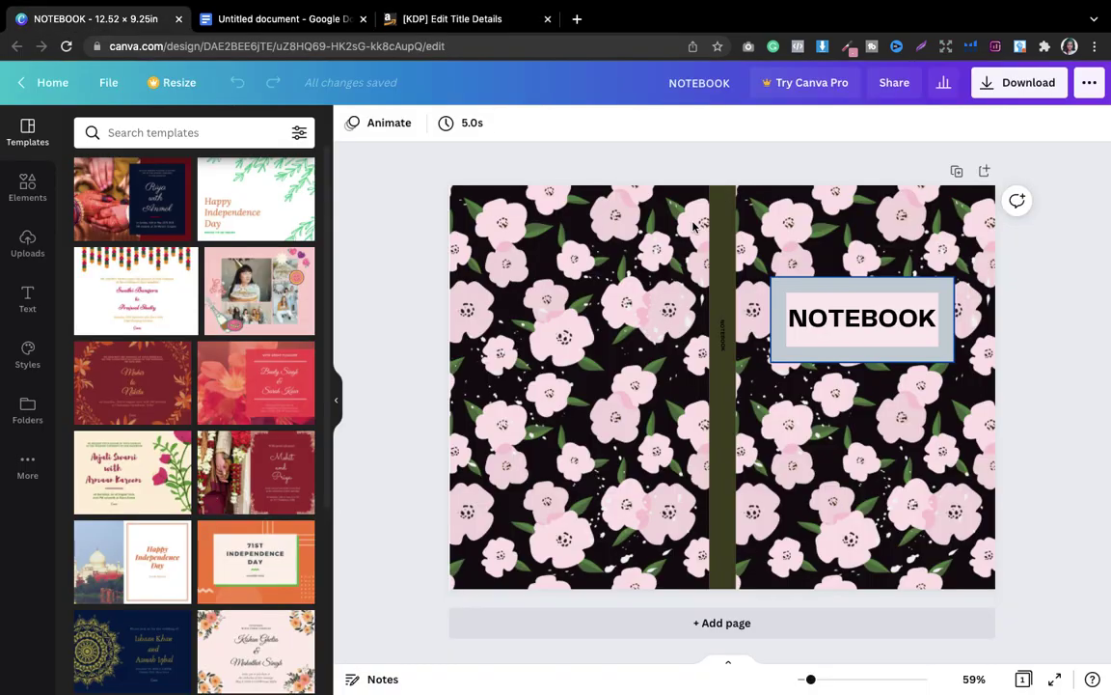
click(448, 18)
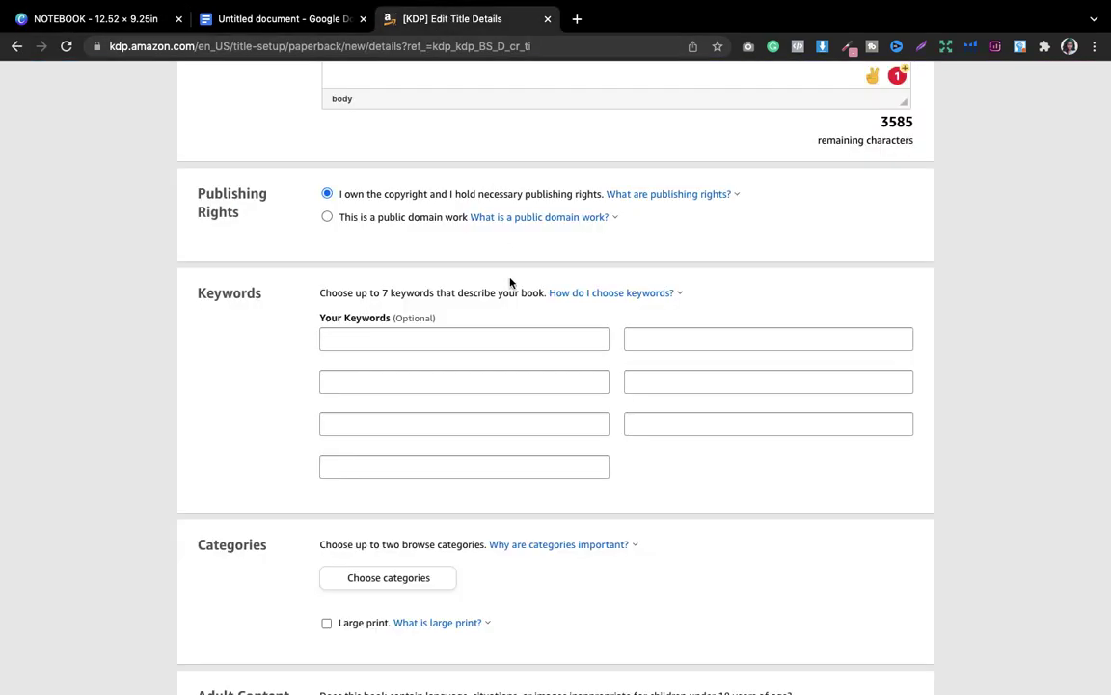
click(389, 345)
text(Jour)
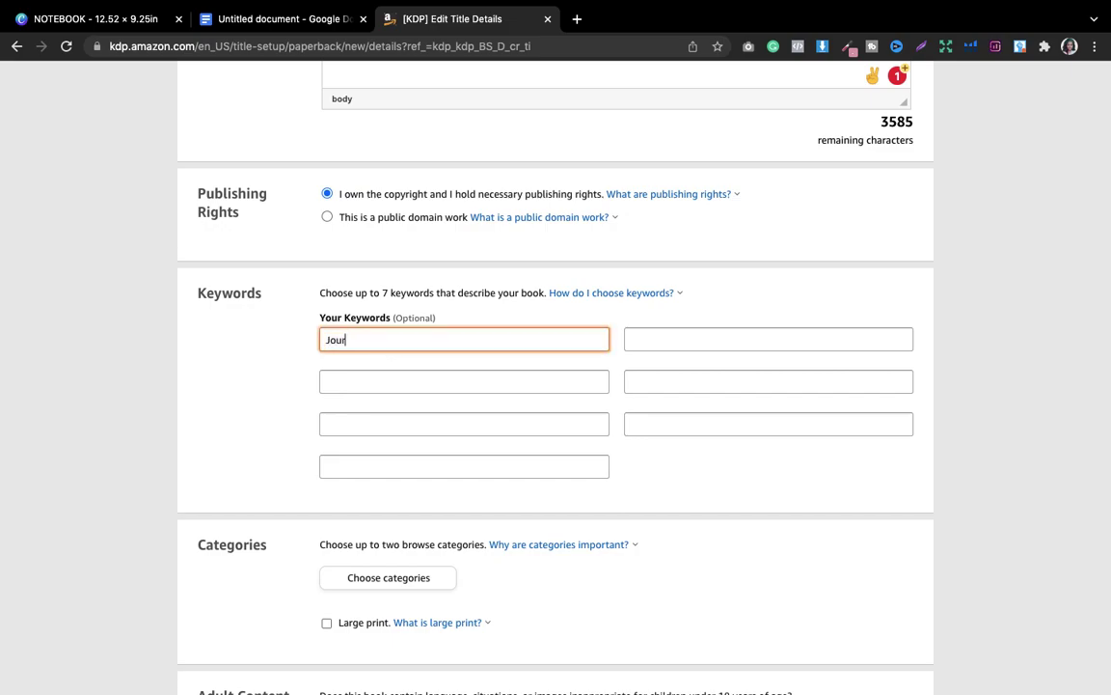
text(nal, work)
key(BackSpace)
key(BackSpace)
key(BackSpace)
key(BackSpace)
key(BackSpace)
key(BackSpace)
text(workbook notepad)
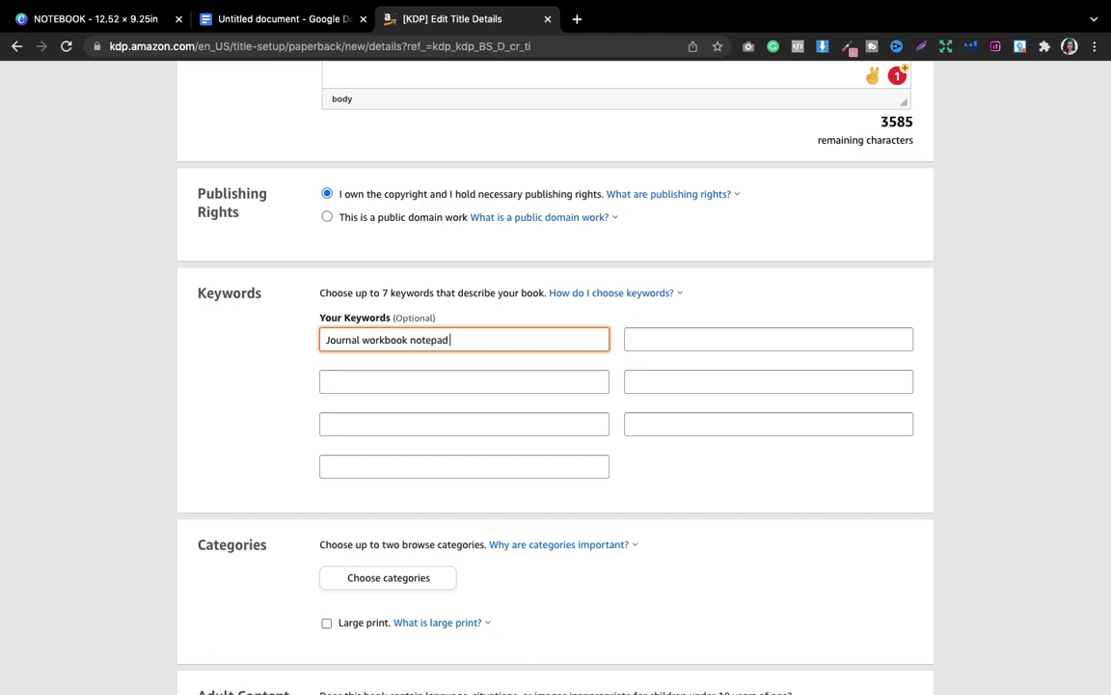
Enter "xmas presents thanksgiving retirement" in the keyword box directly below "Journal workbook notepad"
click(382, 379)
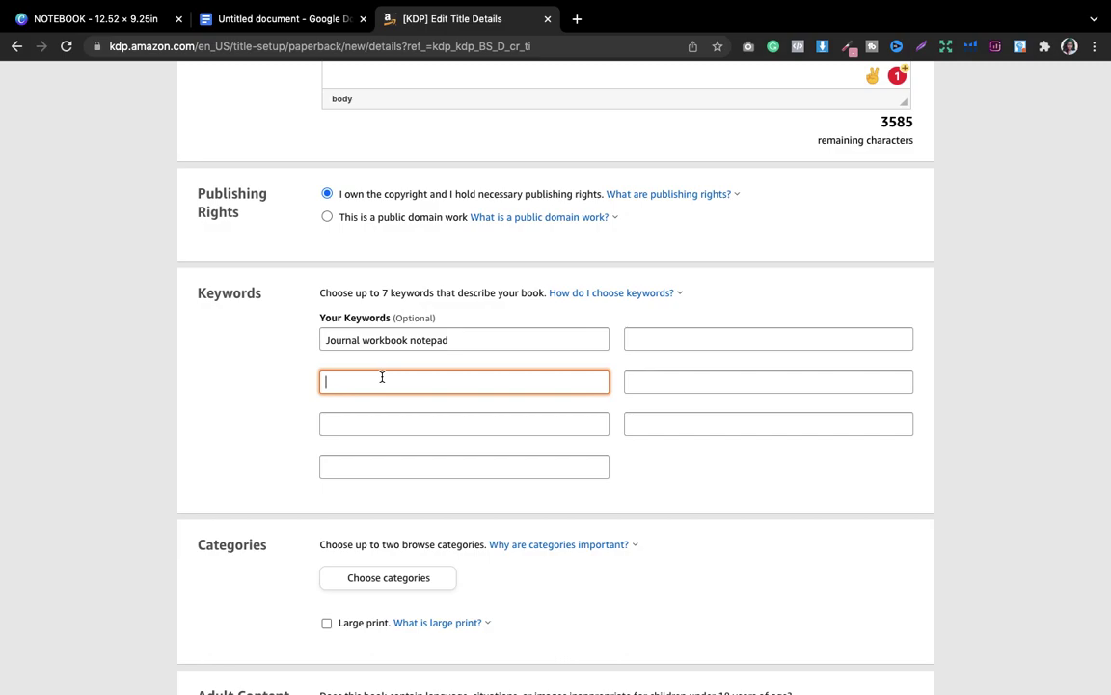
text(xmas presents thanksgiving)
text(retore)
key(BackSpace)
key(BackSpace)
text(irement)
Enter "surprise elderly seniors mom dad mother" as the keyword directly below "xmas presents thanksgiving retirement"
click(391, 436)
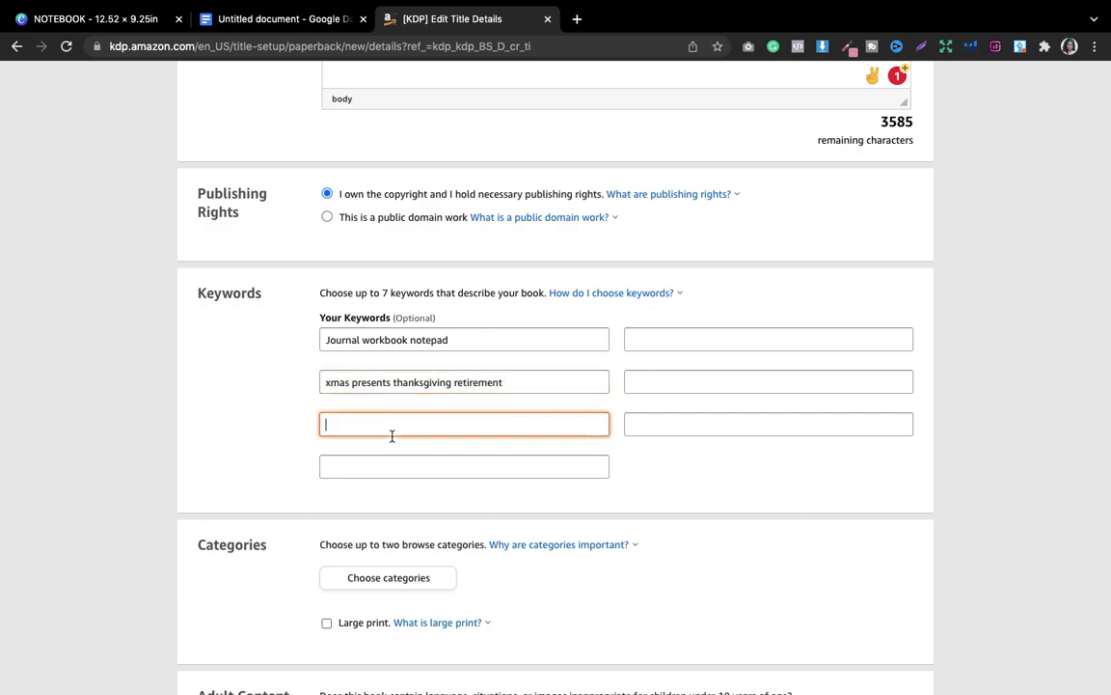
text(surprise elderly seniors mom dad)
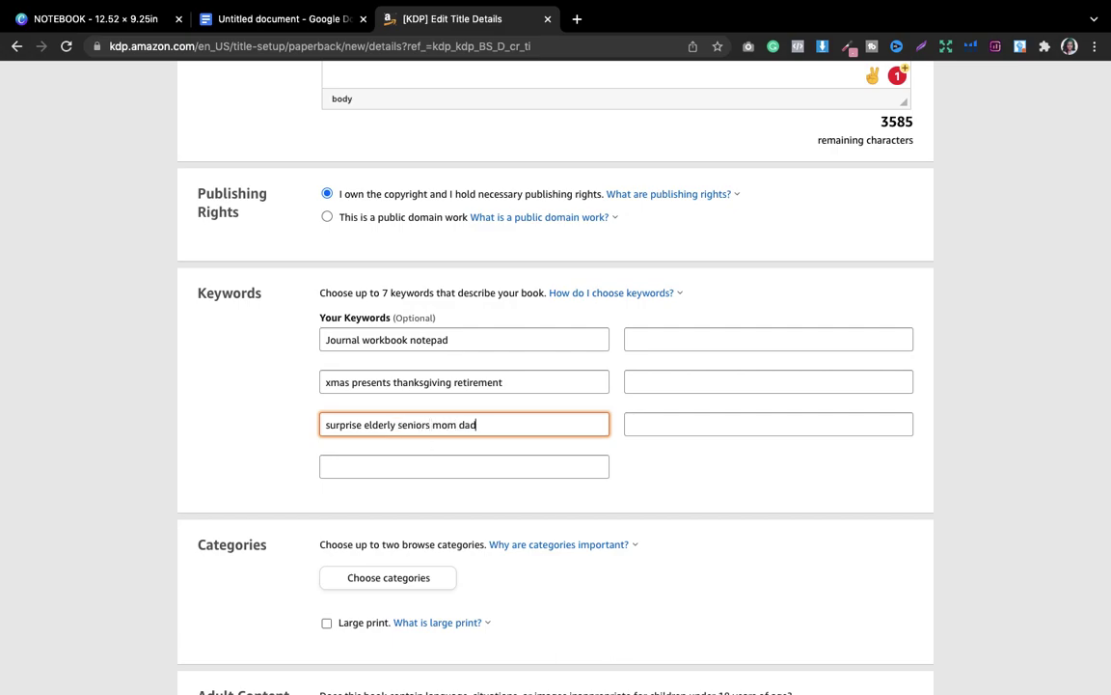
text( mother)
Enter "father sister son granny grandmother grandfather" in the last keyword box of the first column
click(428, 475)
text(father sister)
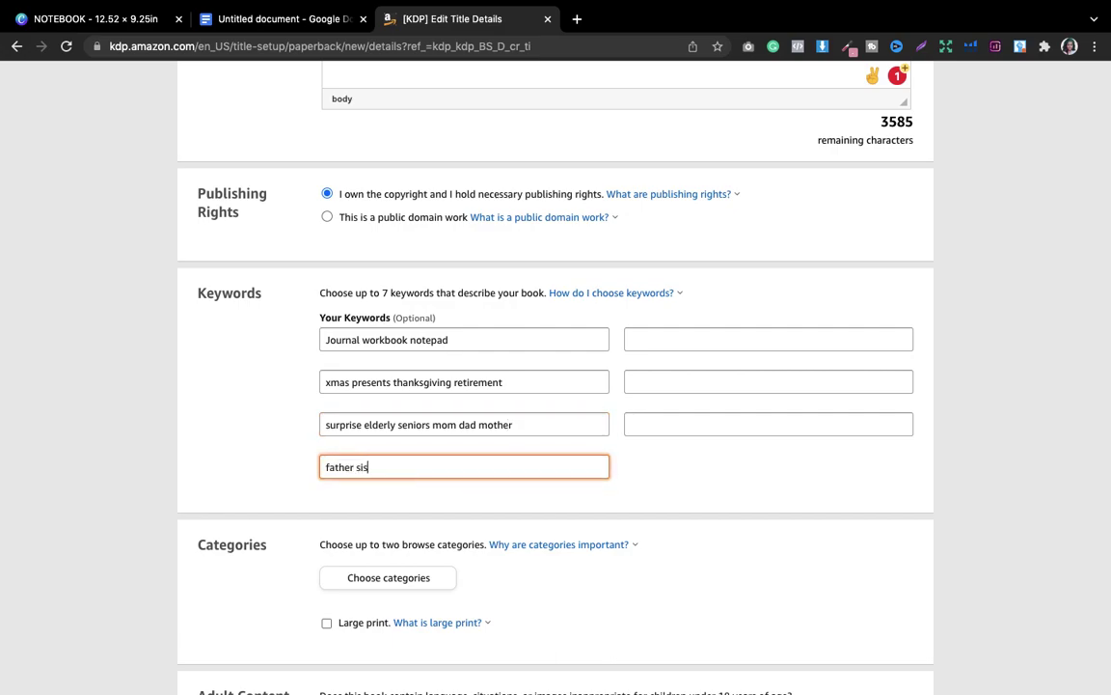
text(n granny gr)
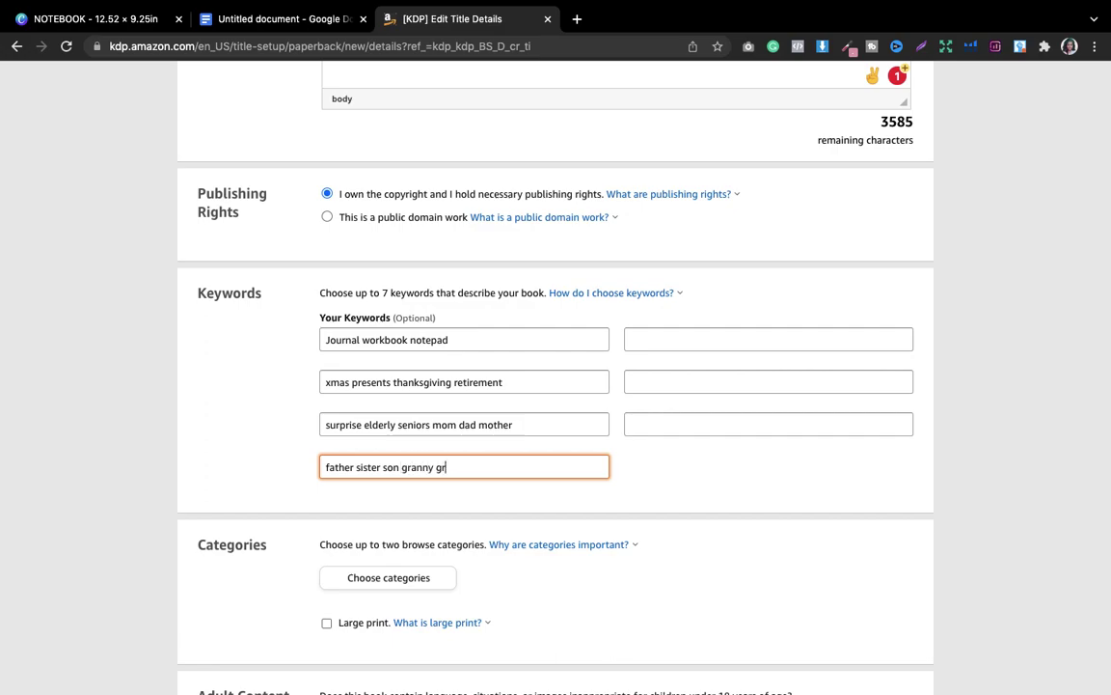
text(andmother grand)
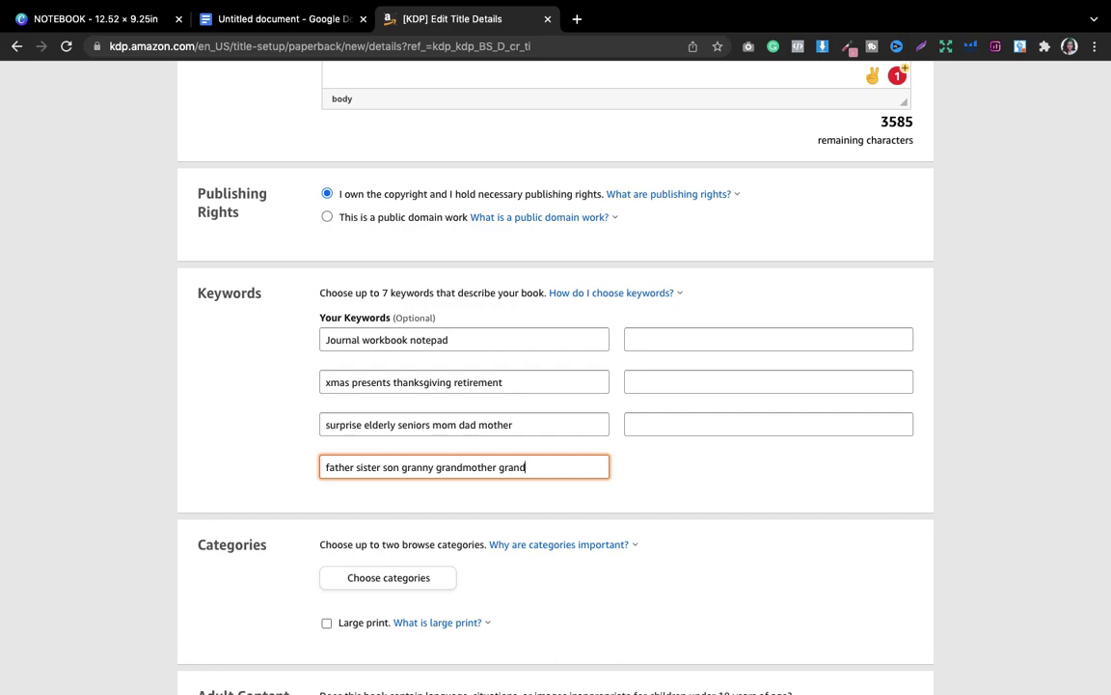
text(father)
Enter "for writing recording to do list thoughts ideas" in the keyword box beside "Journal workbook notepad"
click(636, 340)
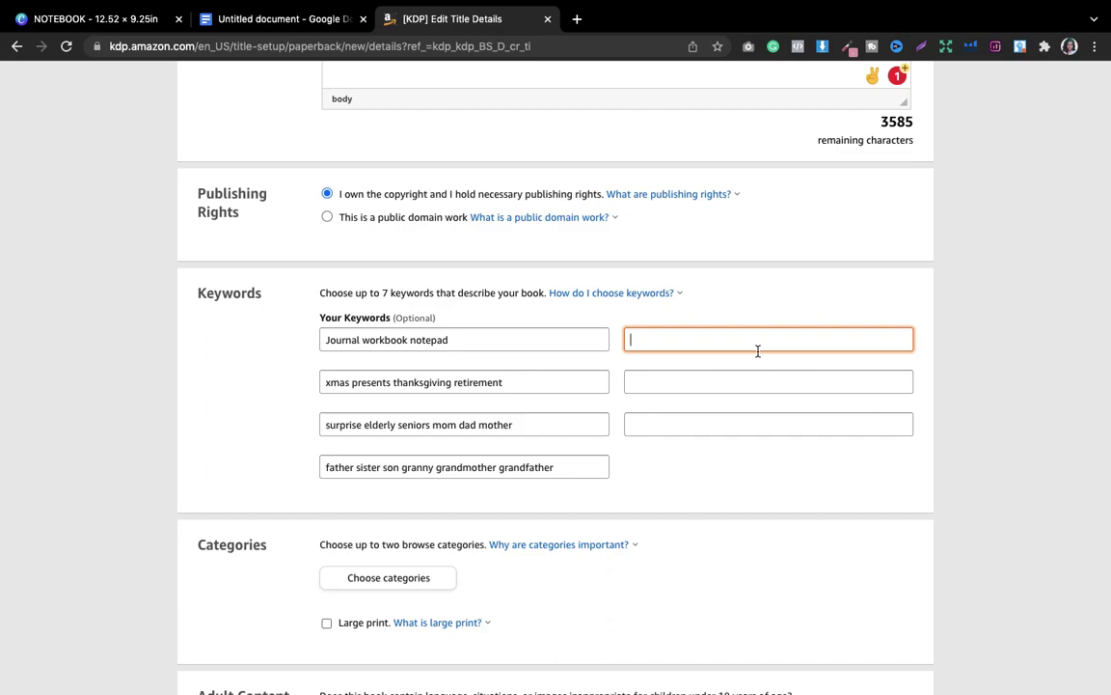
text(for writing notes)
click(789, 191)
scroll(789, 191, up, 1)
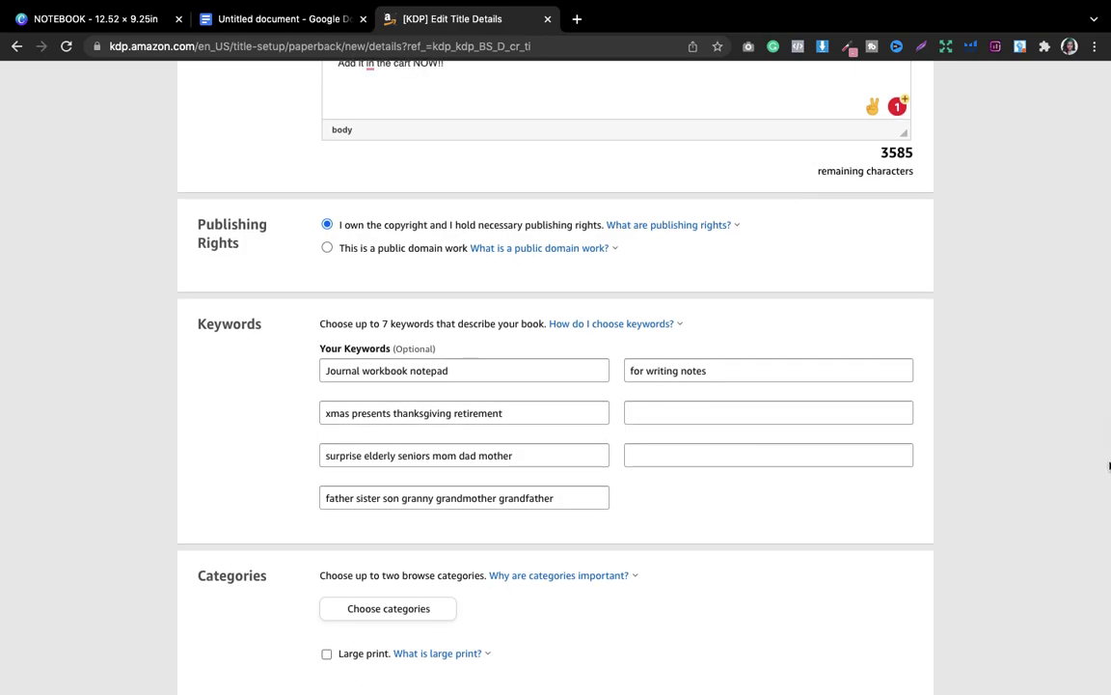
scroll(617, 386, up, 2)
drag(1103, 449, 1047, 502)
click(722, 299)
key(BackSpace)
key(BackSpace)
key(BackSpace)
key(BackSpace)
key(BackSpace)
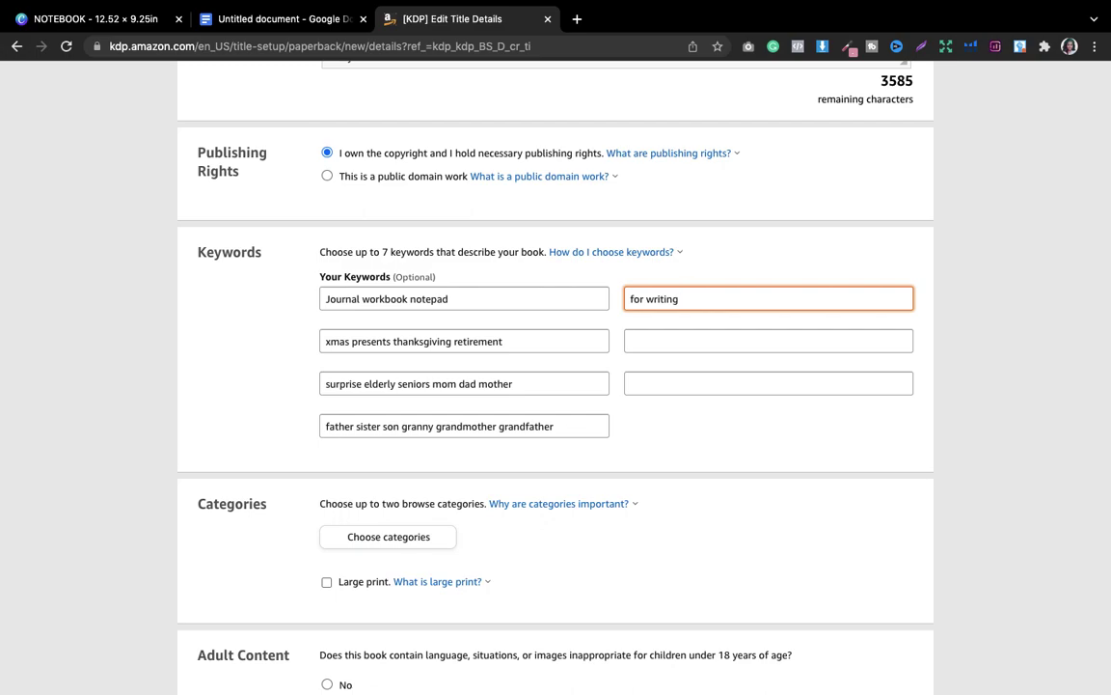
text(recording to do list thoughts )
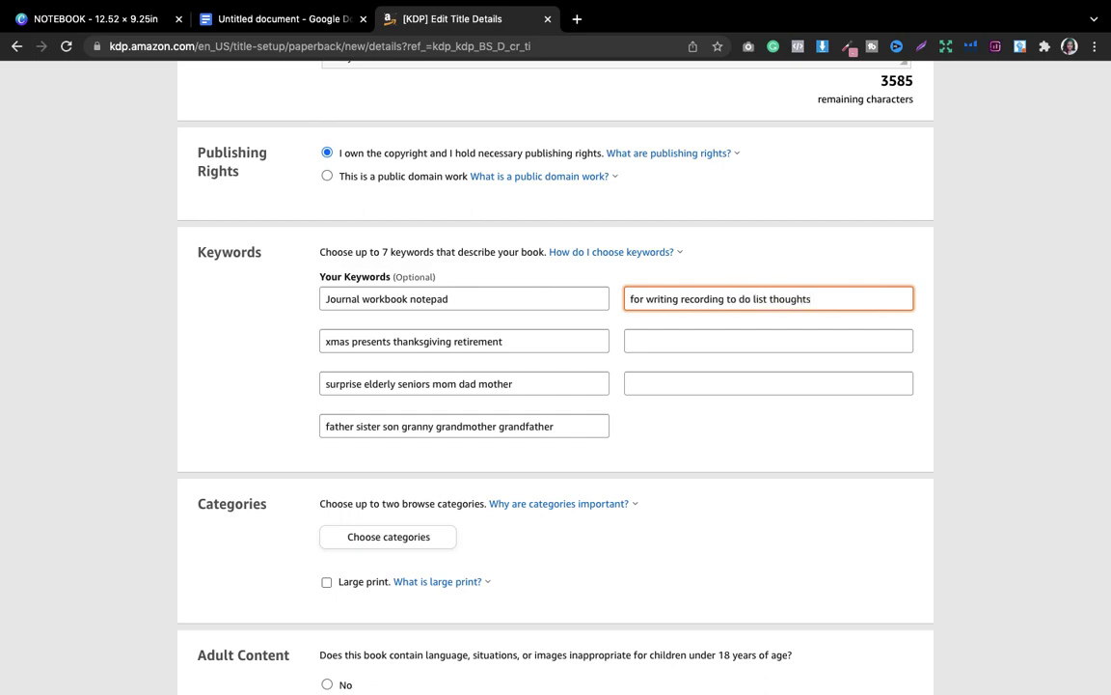
text(ideas)
click(722, 339)
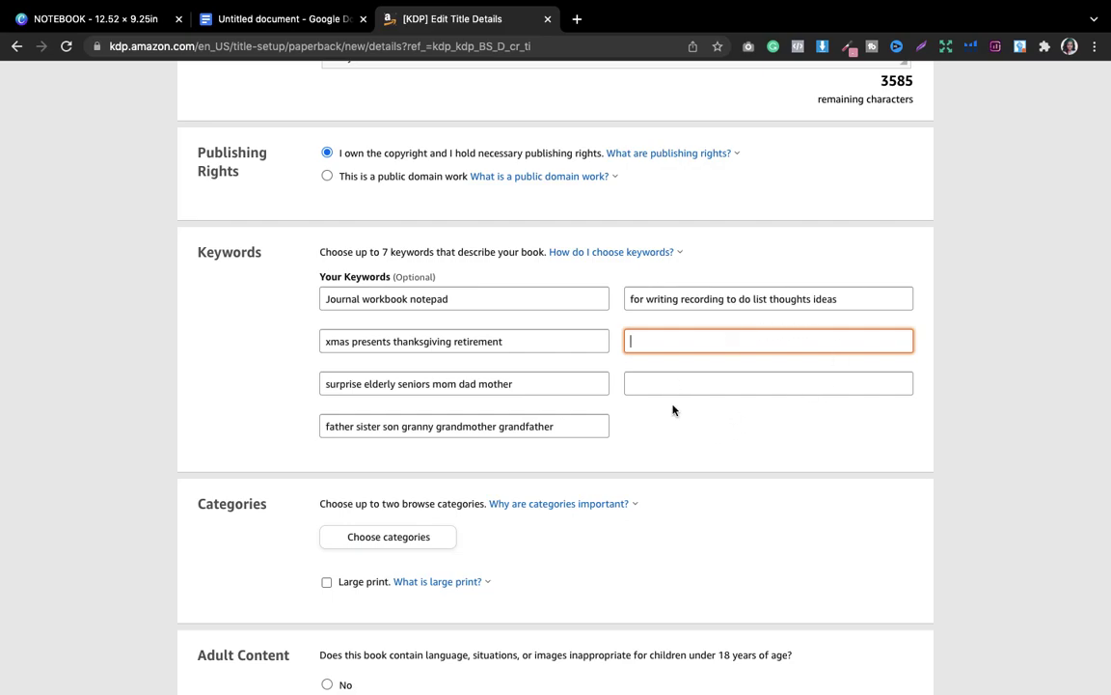
click(705, 437)
Start choosing the book's categories and select Nonfiction > Gardening > Garden Design as the first one
scroll(704, 437, down, 1)
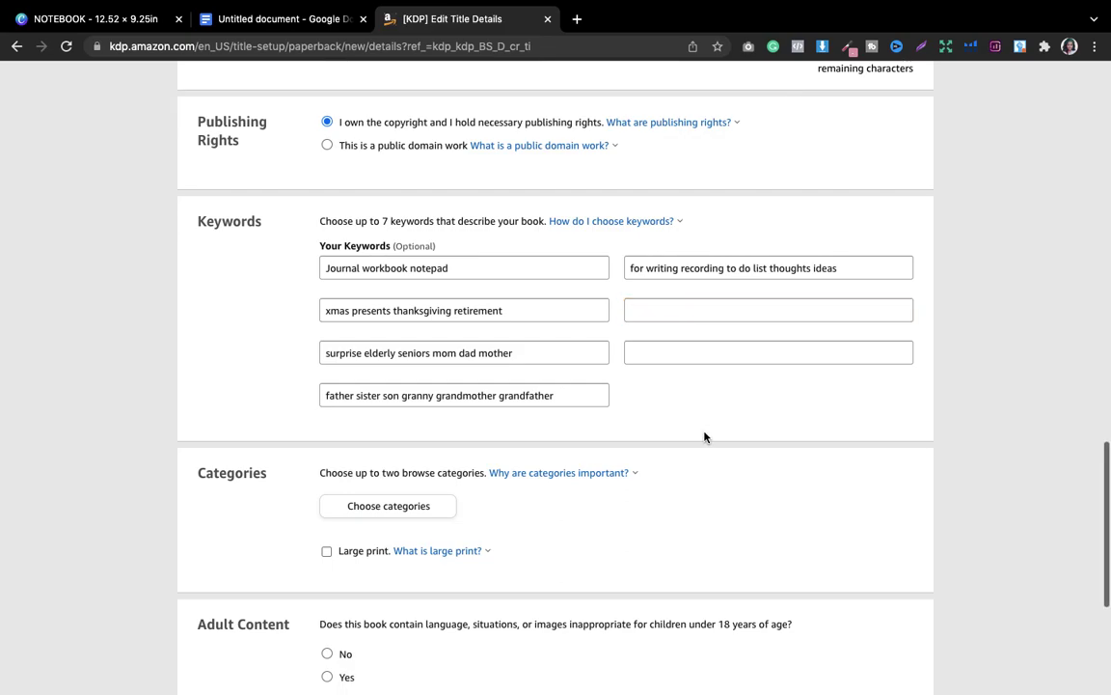
scroll(704, 437, down, 3)
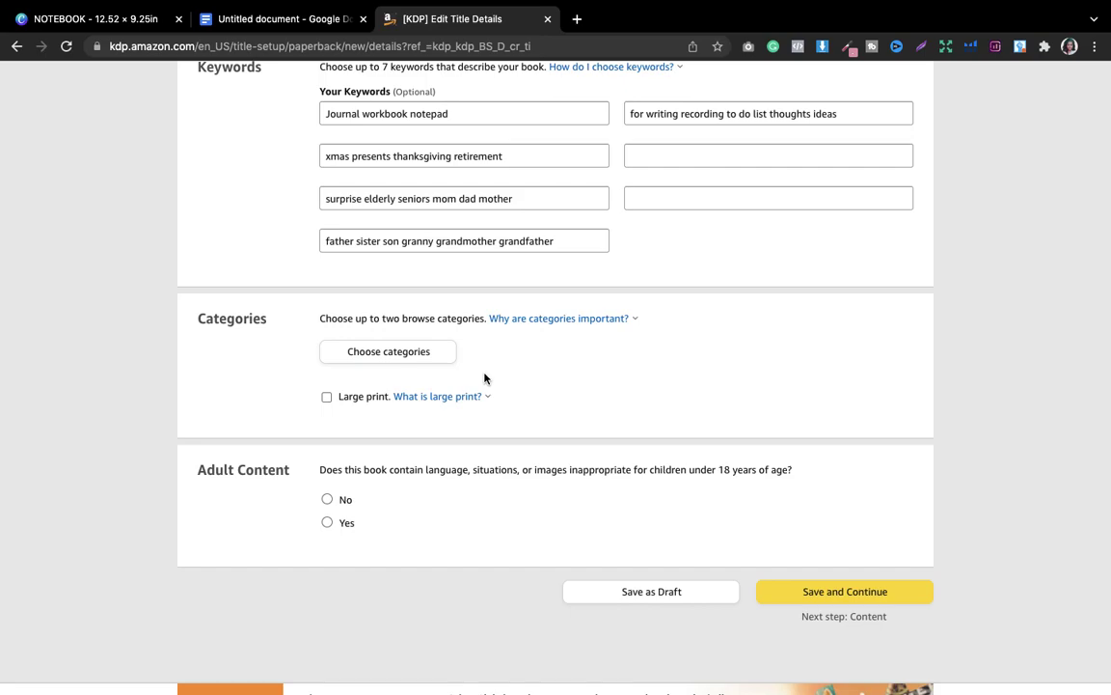
click(410, 349)
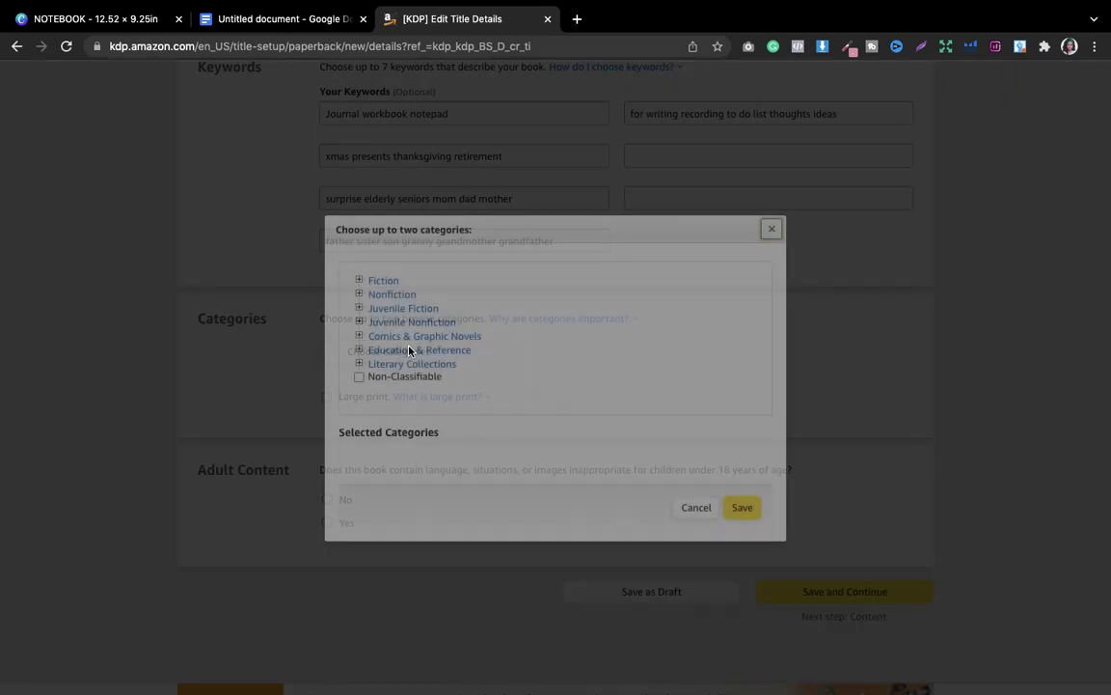
click(394, 295)
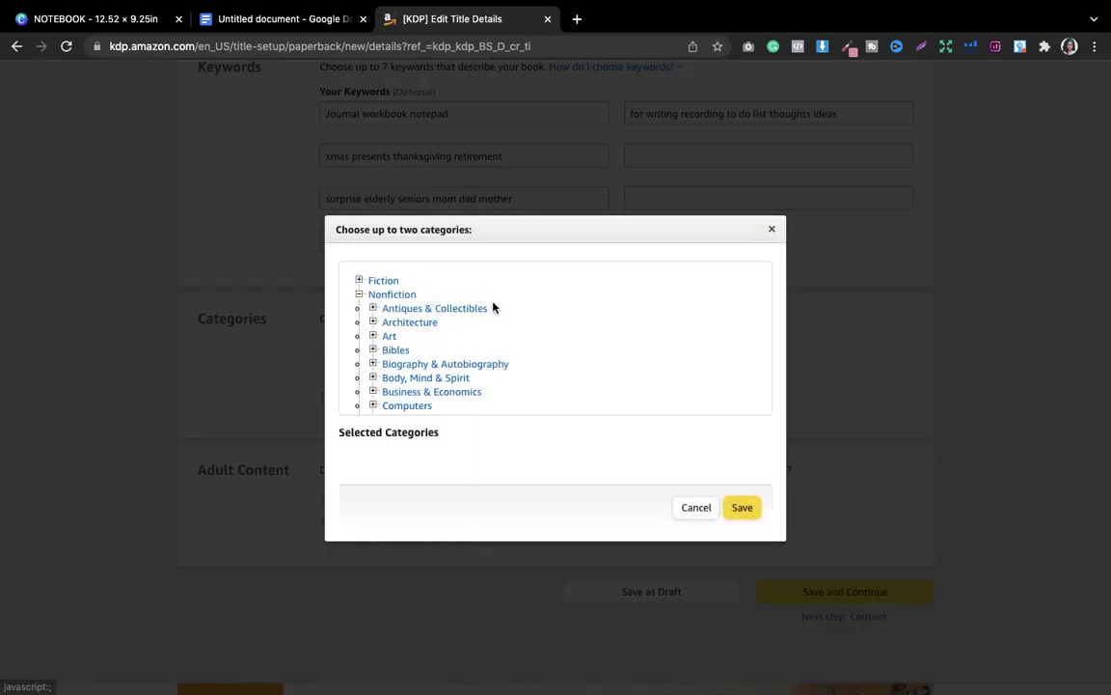
scroll(487, 307, down, 4)
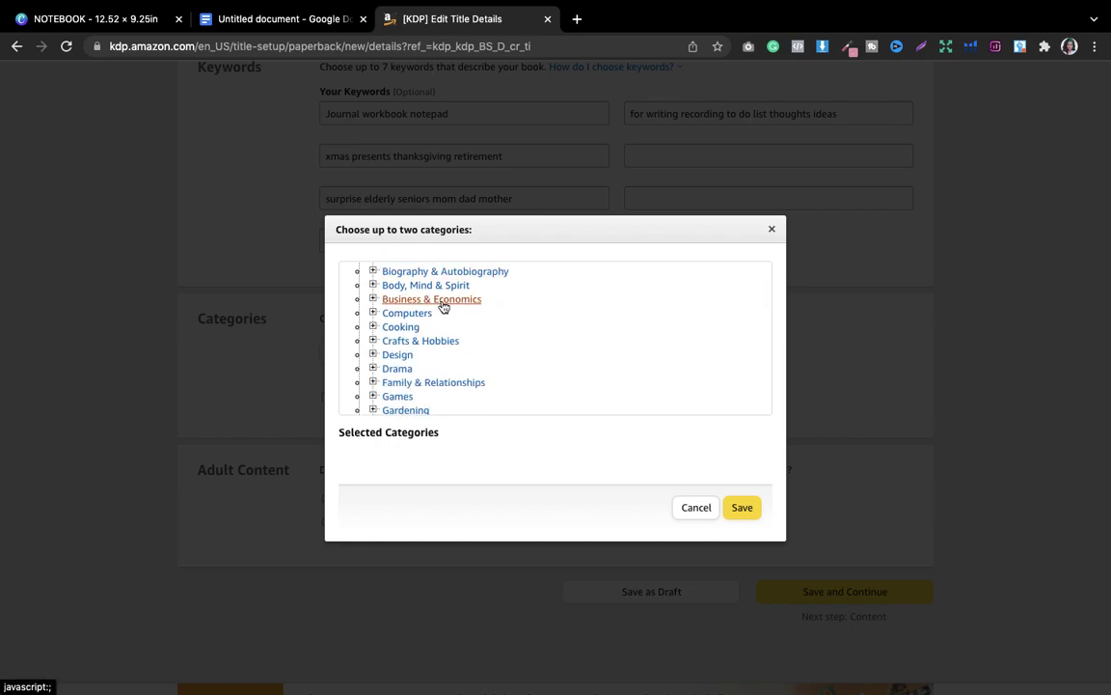
scroll(443, 307, down, 3)
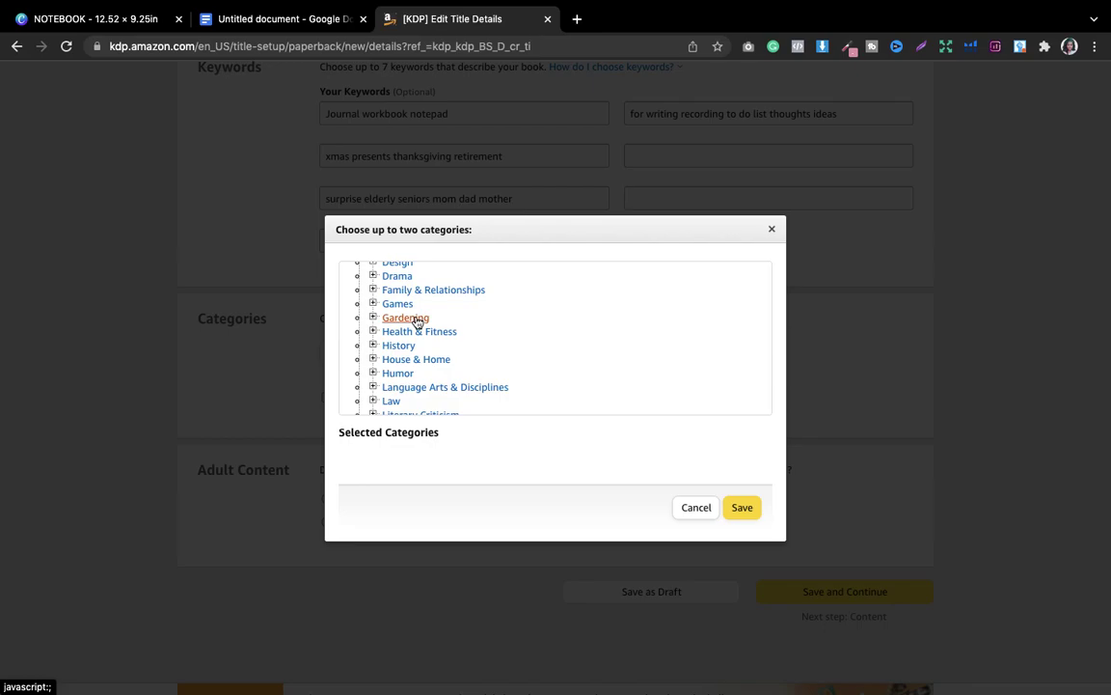
click(415, 319)
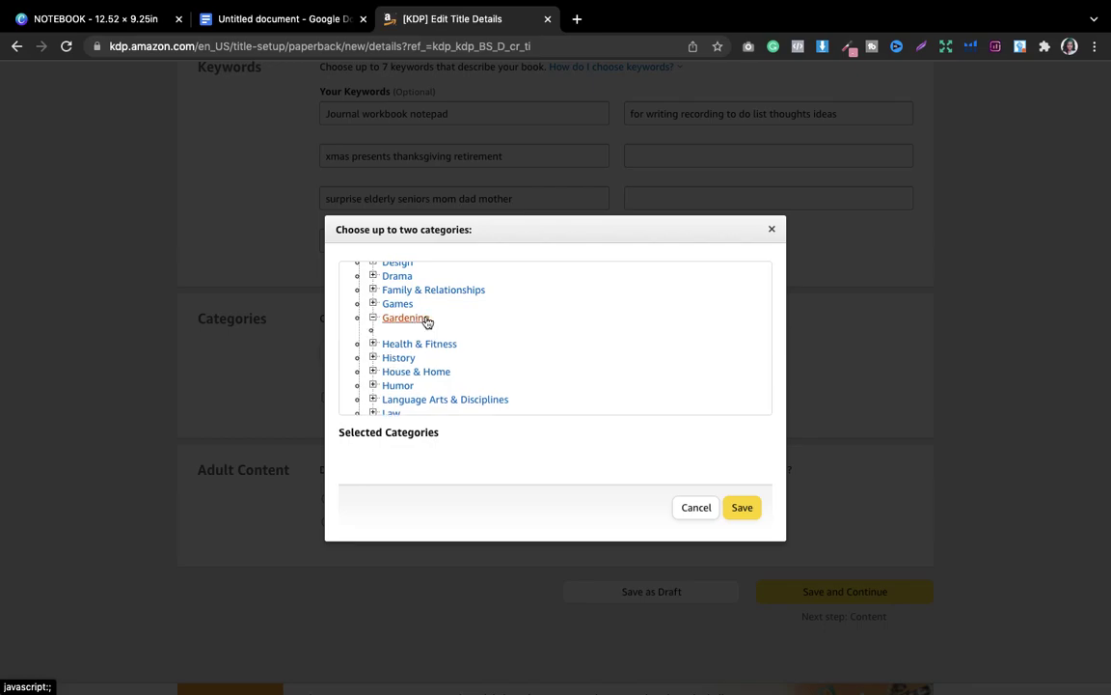
scroll(474, 334, down, 2)
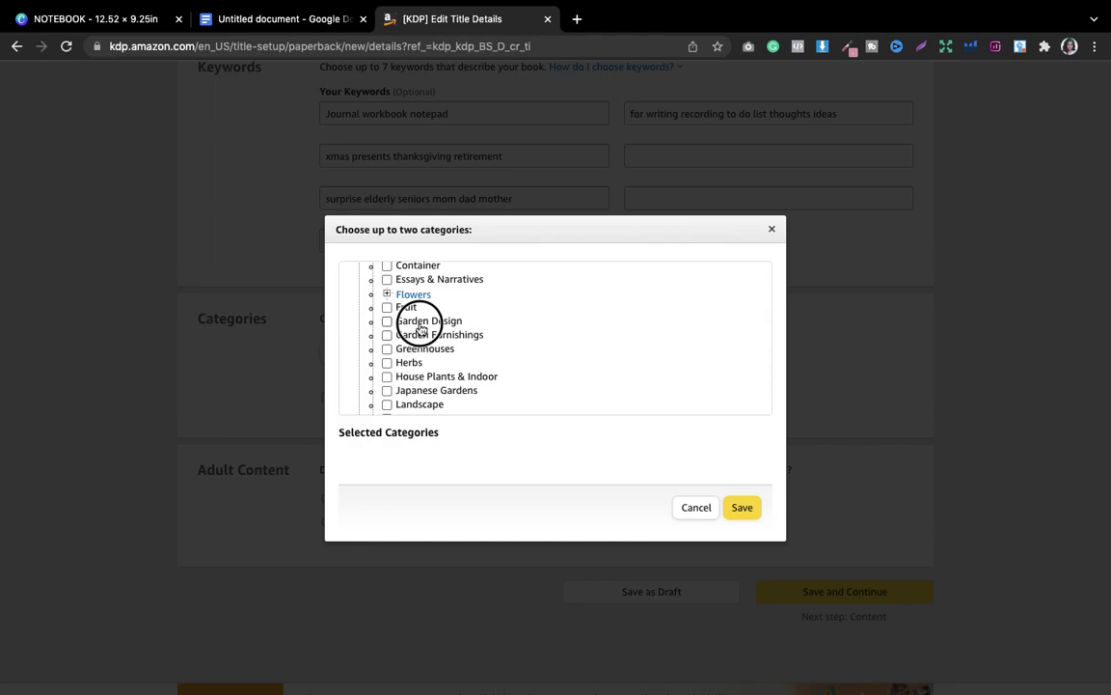
click(424, 322)
Add Nonfiction > Crafts & Hobbies > General as the second category and save both selections
scroll(564, 362, down, 2)
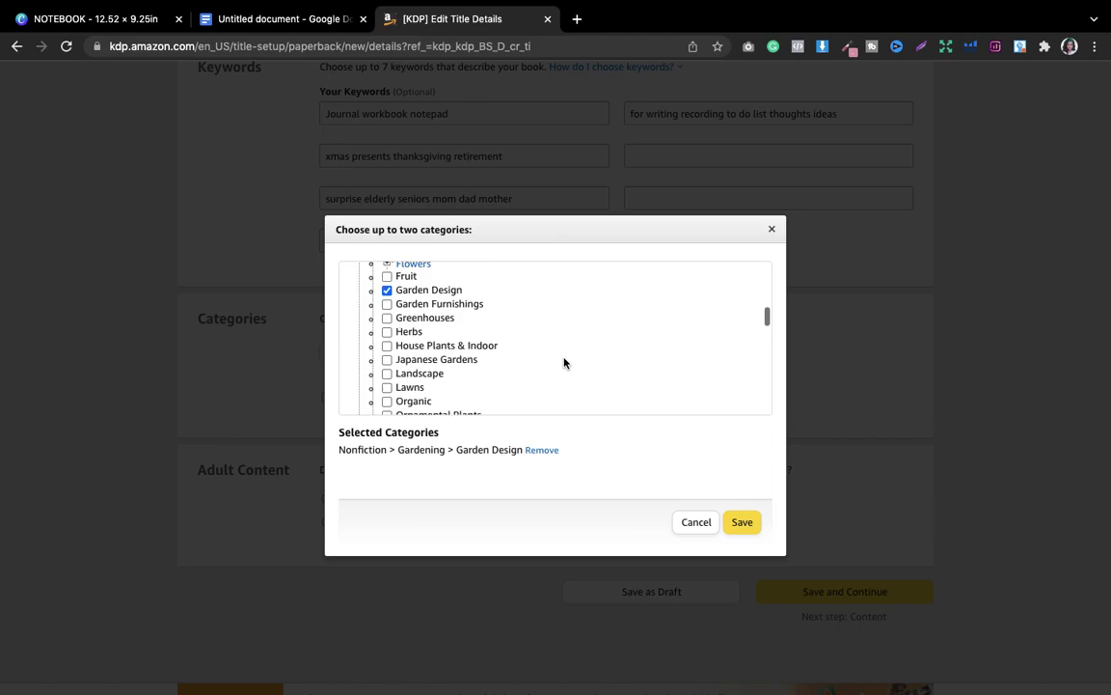
drag(771, 326, 764, 283)
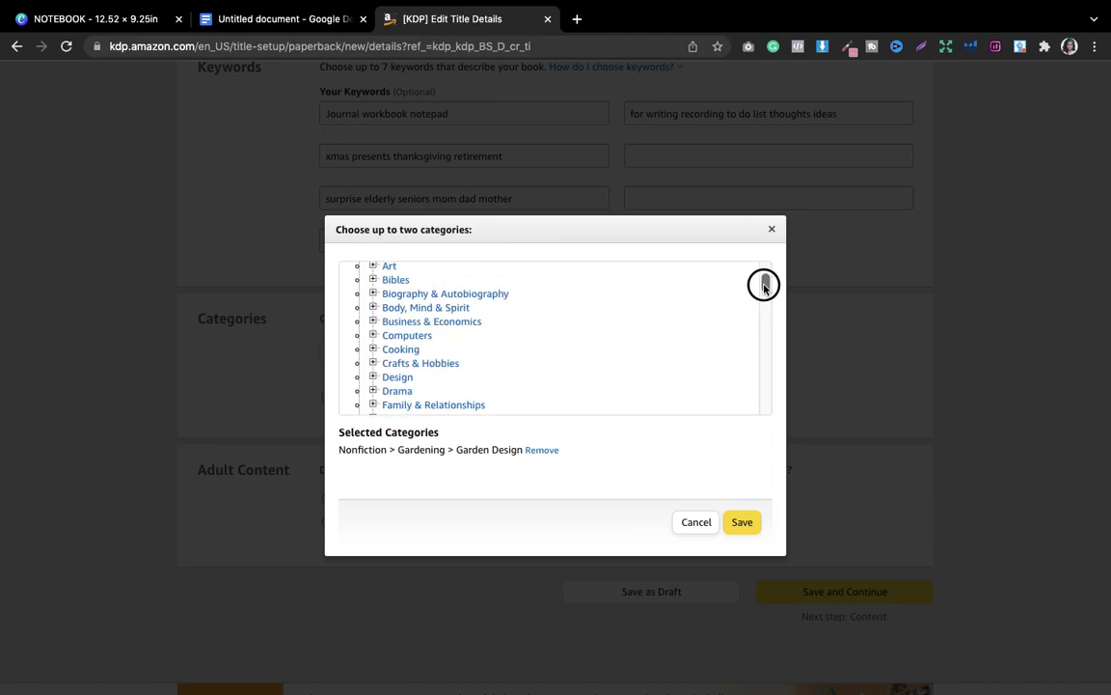
click(400, 363)
click(387, 376)
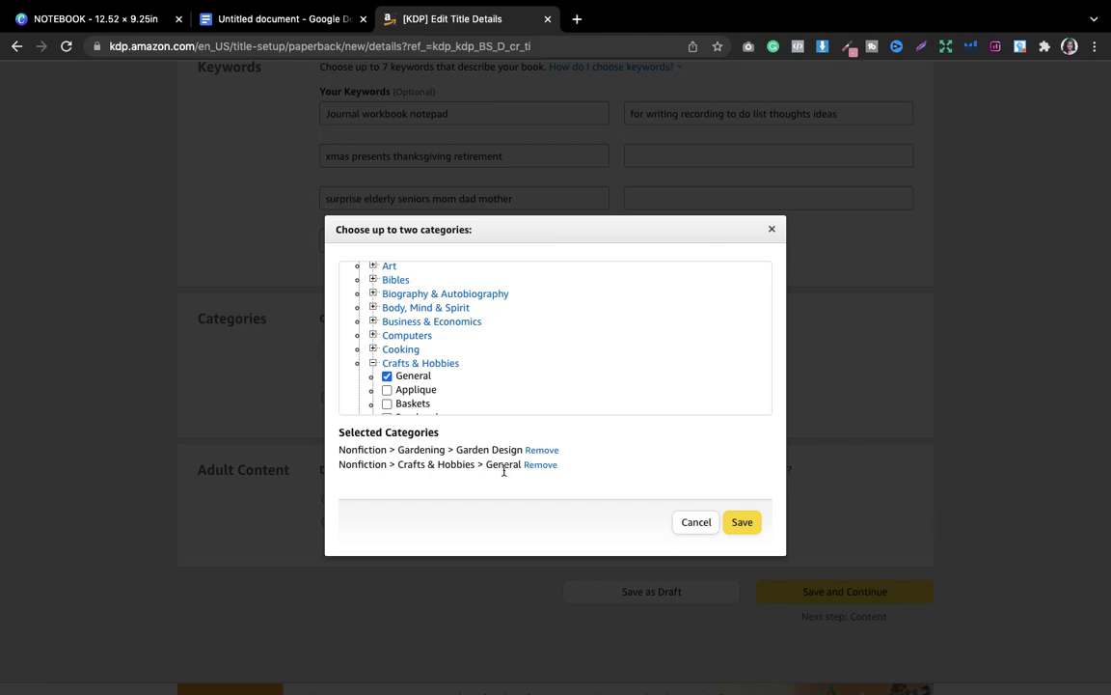
click(741, 522)
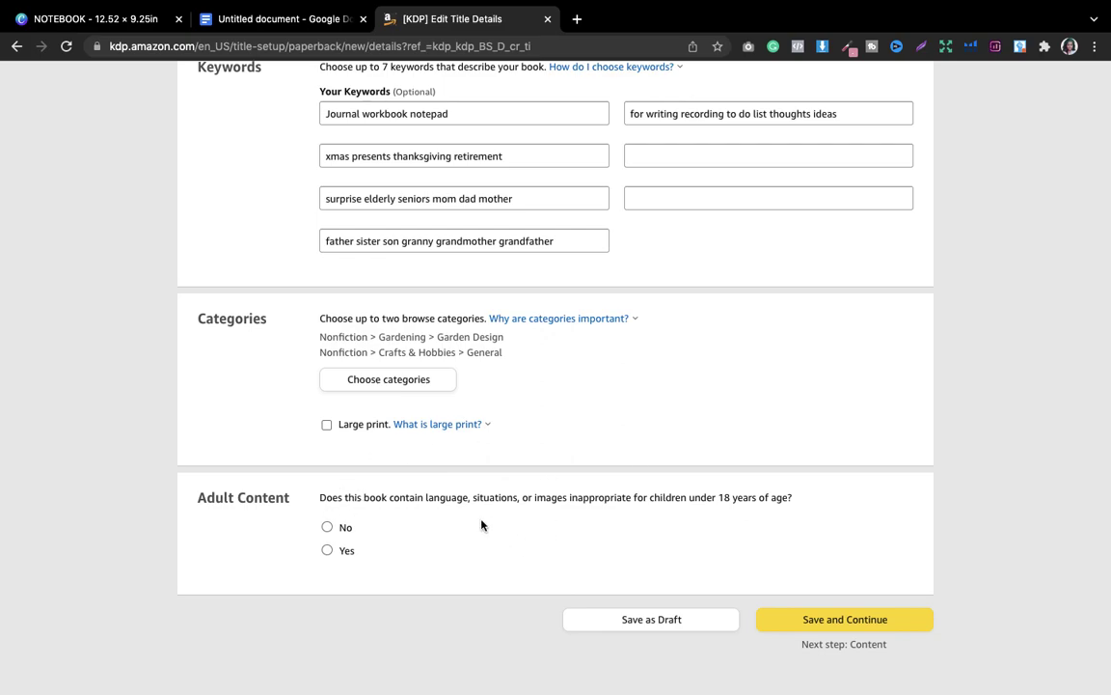
Answer No to the adult content question, save the paperback details and continue to the content stage
click(328, 528)
click(833, 612)
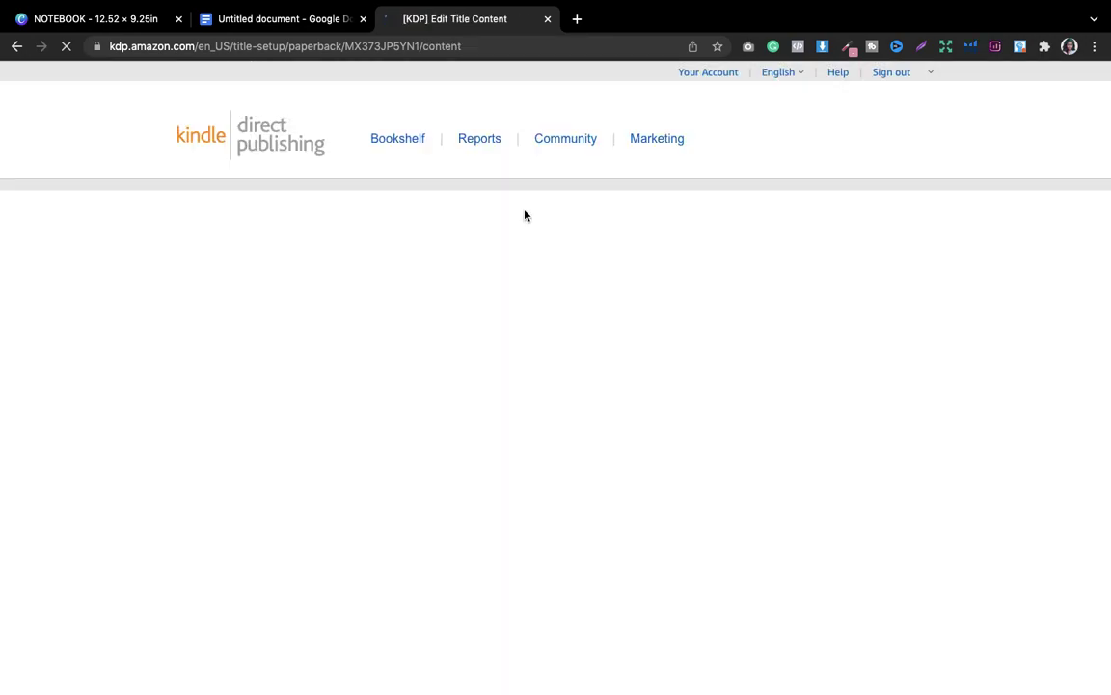
Have a free KDP ISBN assigned to the paperback
scroll(436, 309, down, 1)
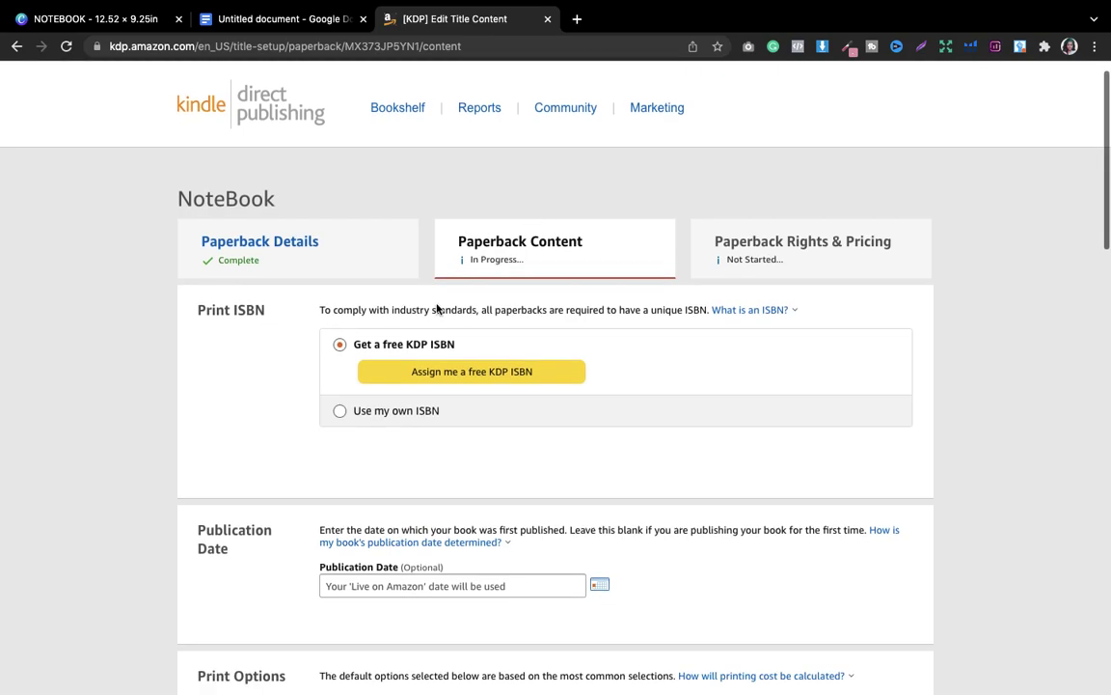
click(445, 378)
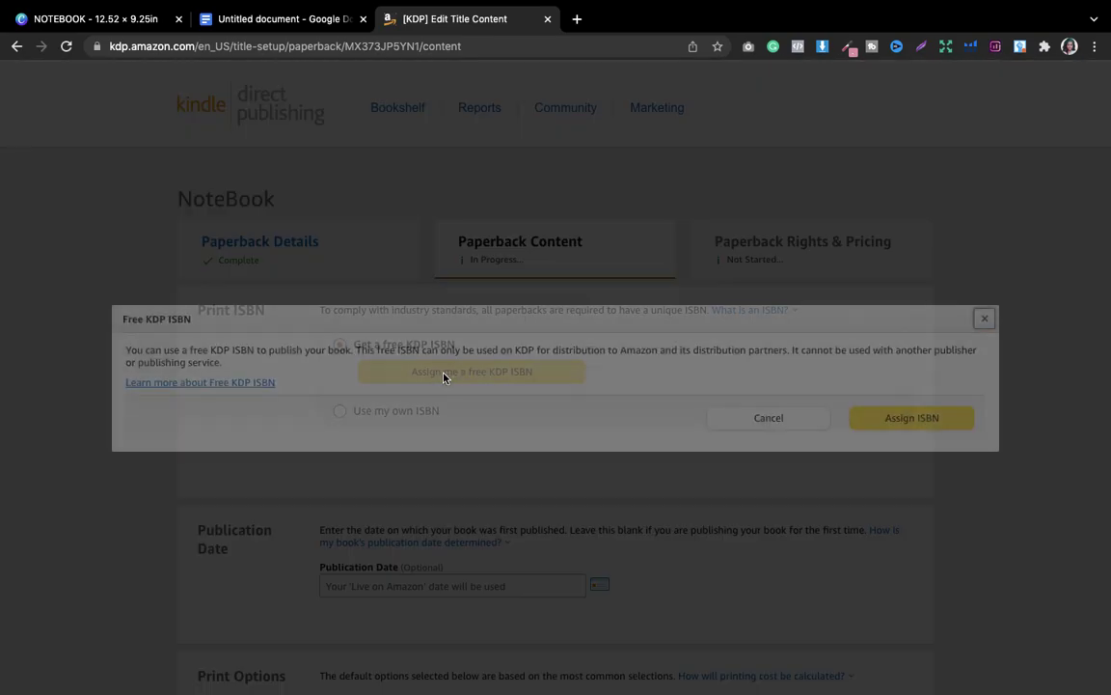
click(897, 424)
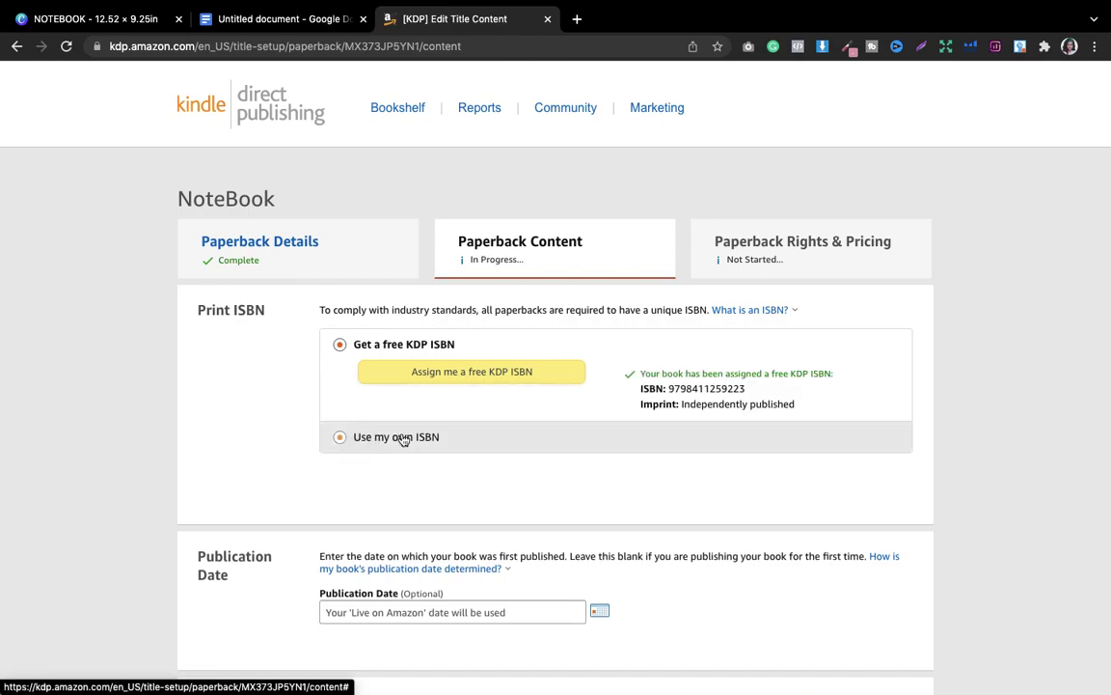
Review the ink and paper types and the available trim sizes without changing the selected options
scroll(371, 407, down, 1)
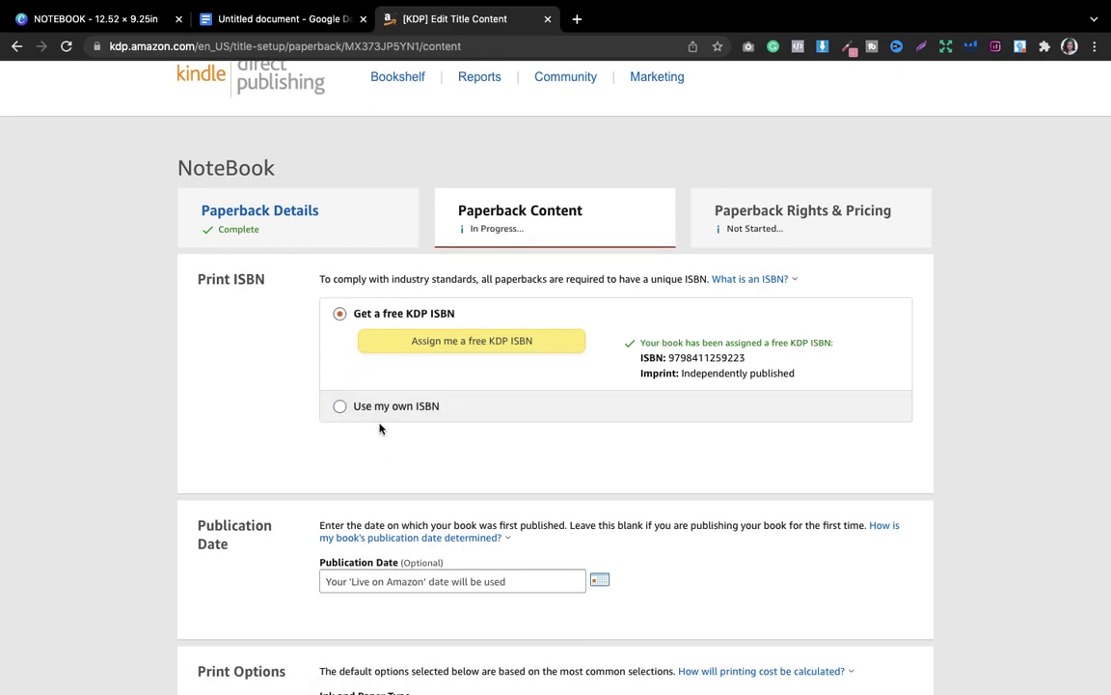
scroll(379, 427, down, 3)
scroll(800, 265, down, 8)
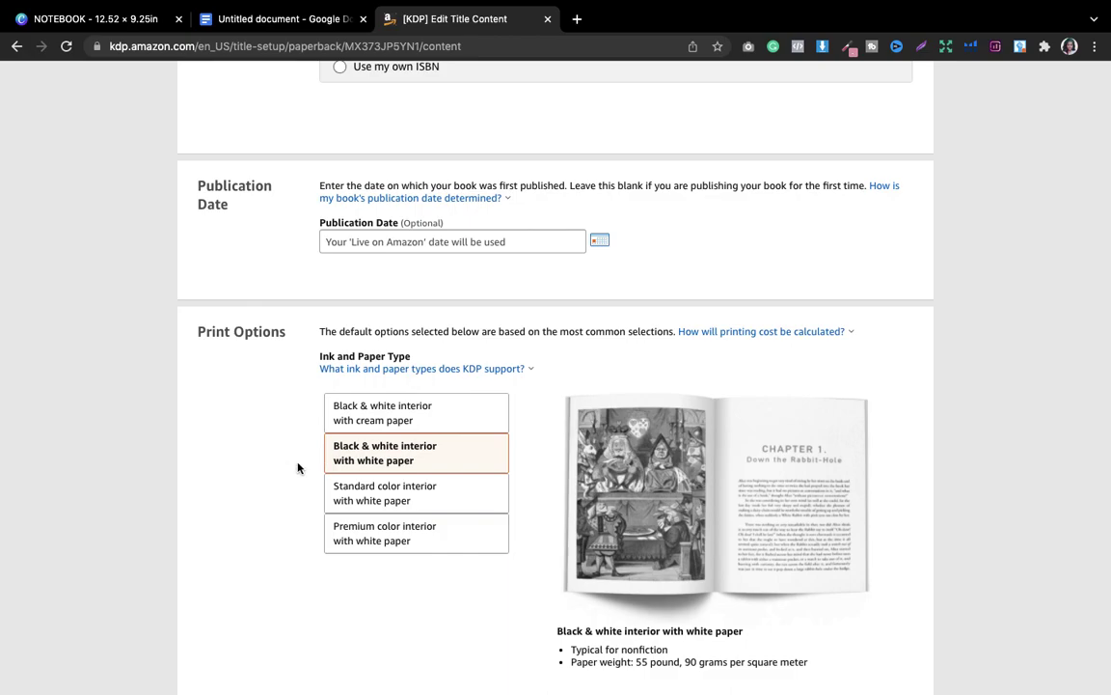
scroll(260, 457, down, 3)
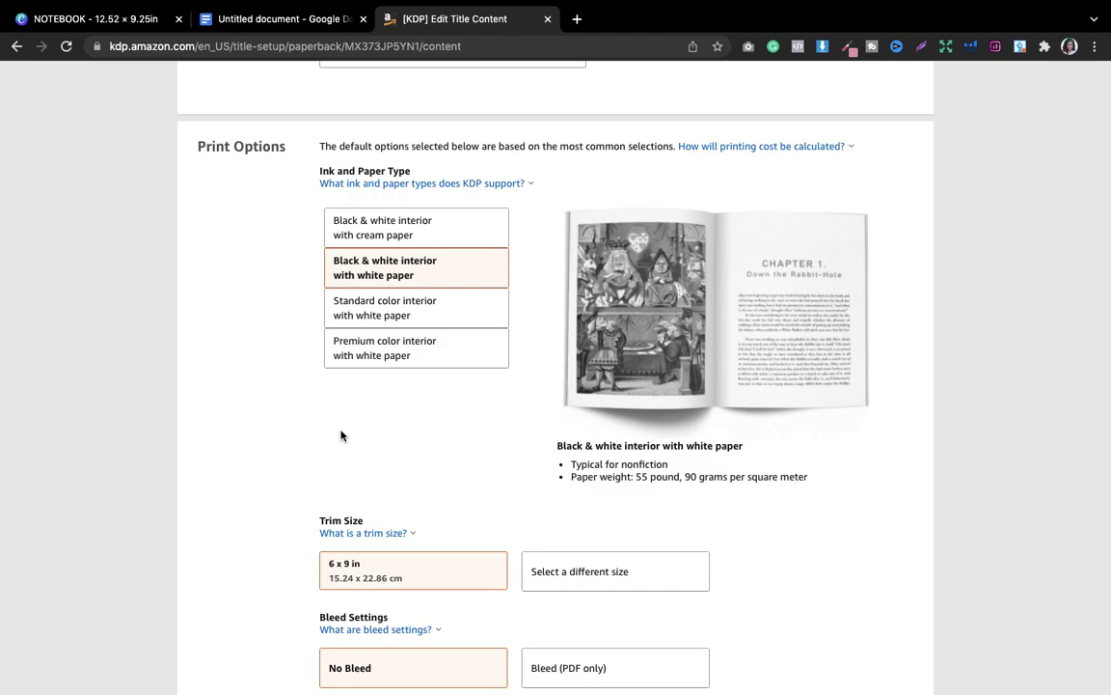
scroll(341, 435, down, 5)
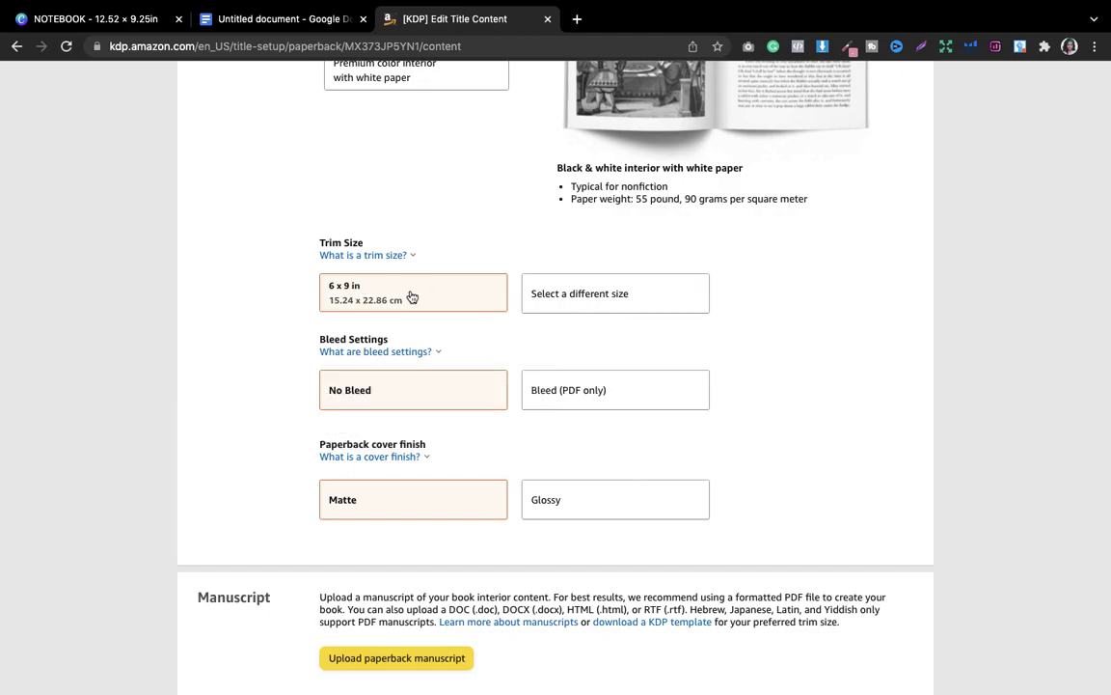
click(559, 292)
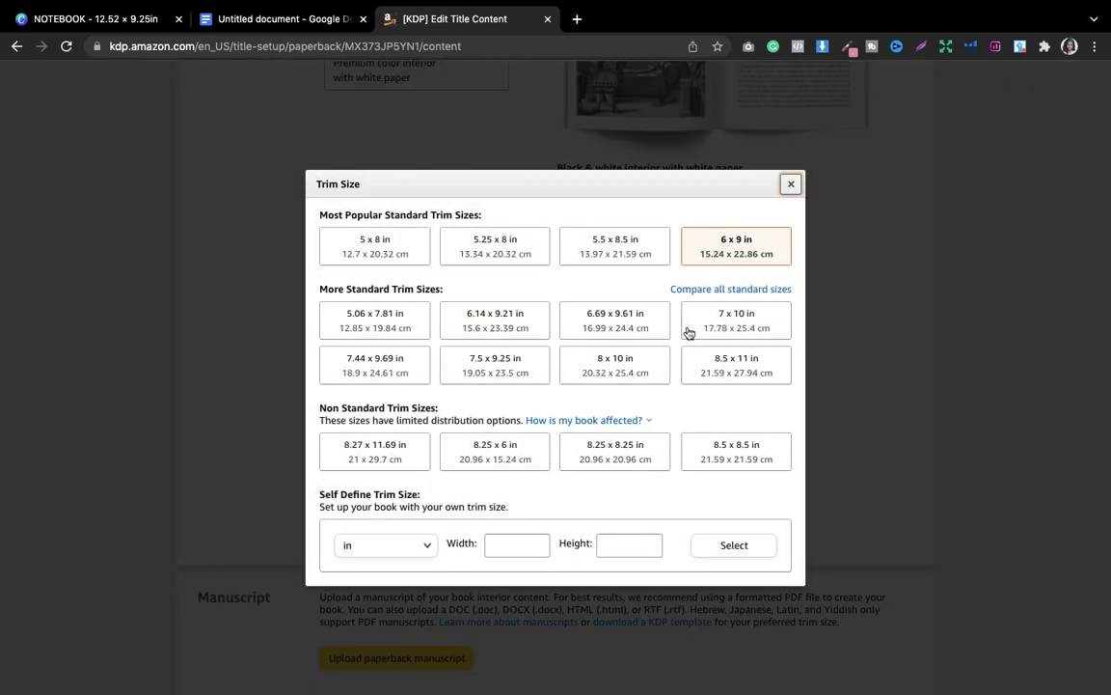
click(790, 184)
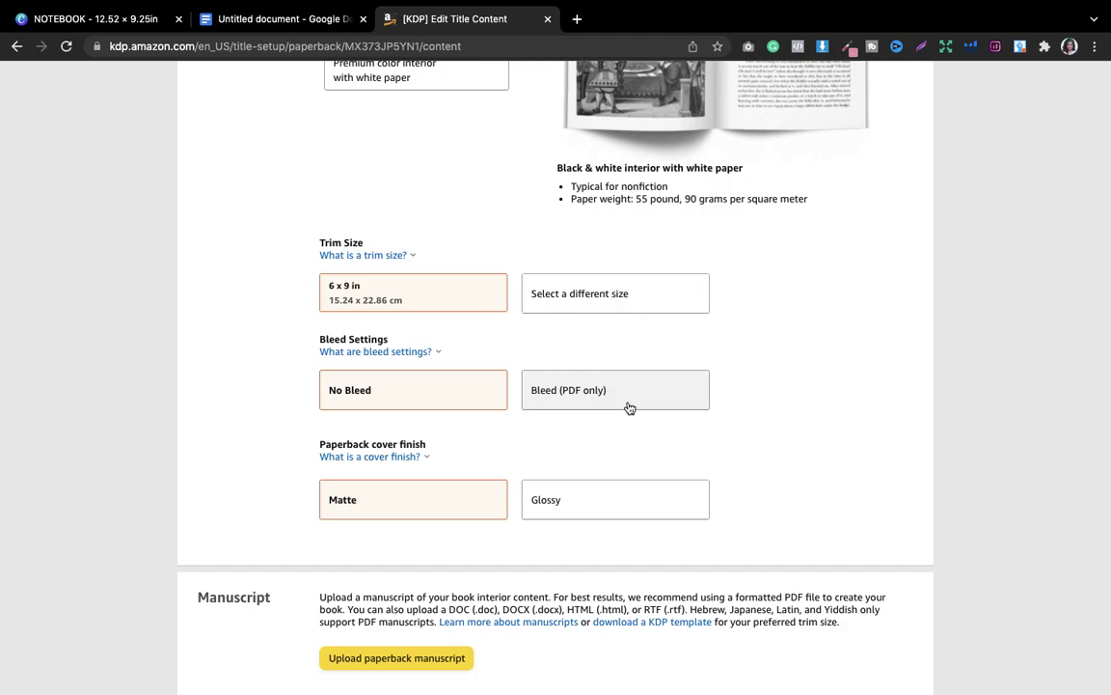
Set the paperback's bleed setting to Bleed (PDF only)
click(558, 400)
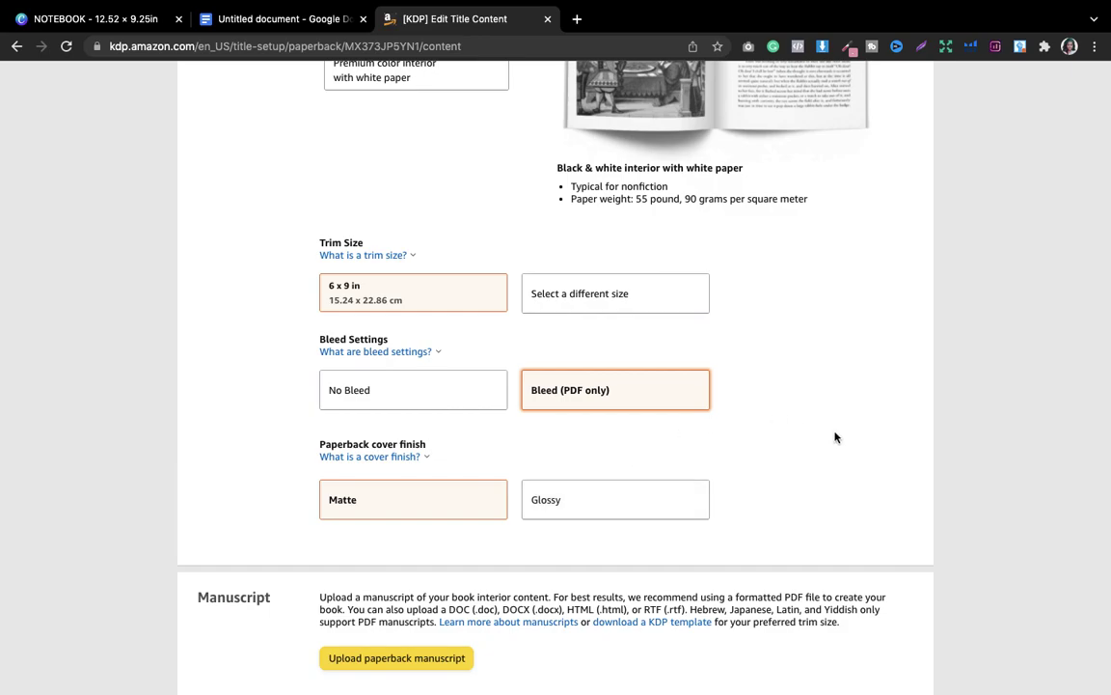
scroll(836, 437, down, 3)
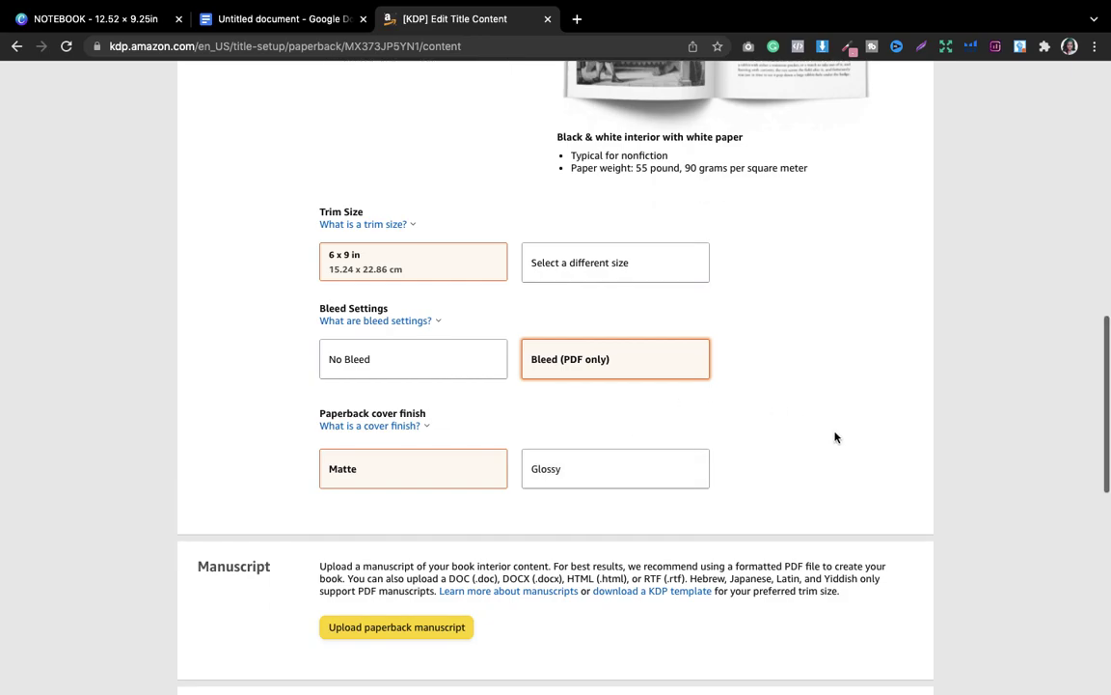
Upload Journal_6x9_120_bleed.pdf from the ruled notebook folder as the paperback manuscript
scroll(835, 436, down, 1)
scroll(835, 436, down, 4)
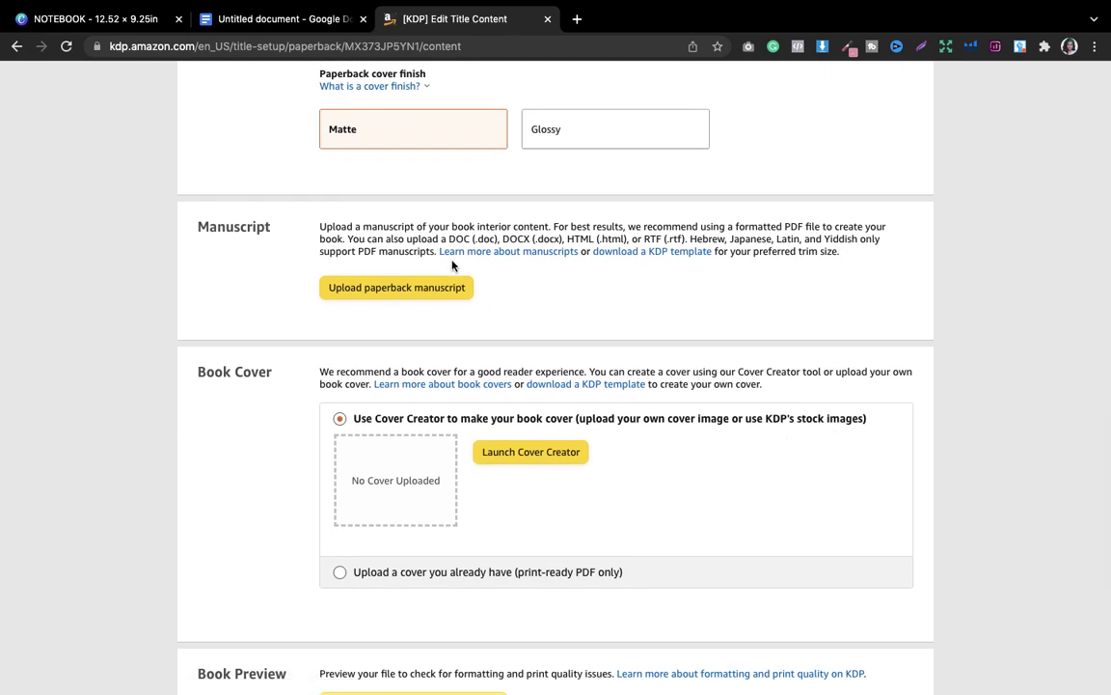
click(402, 288)
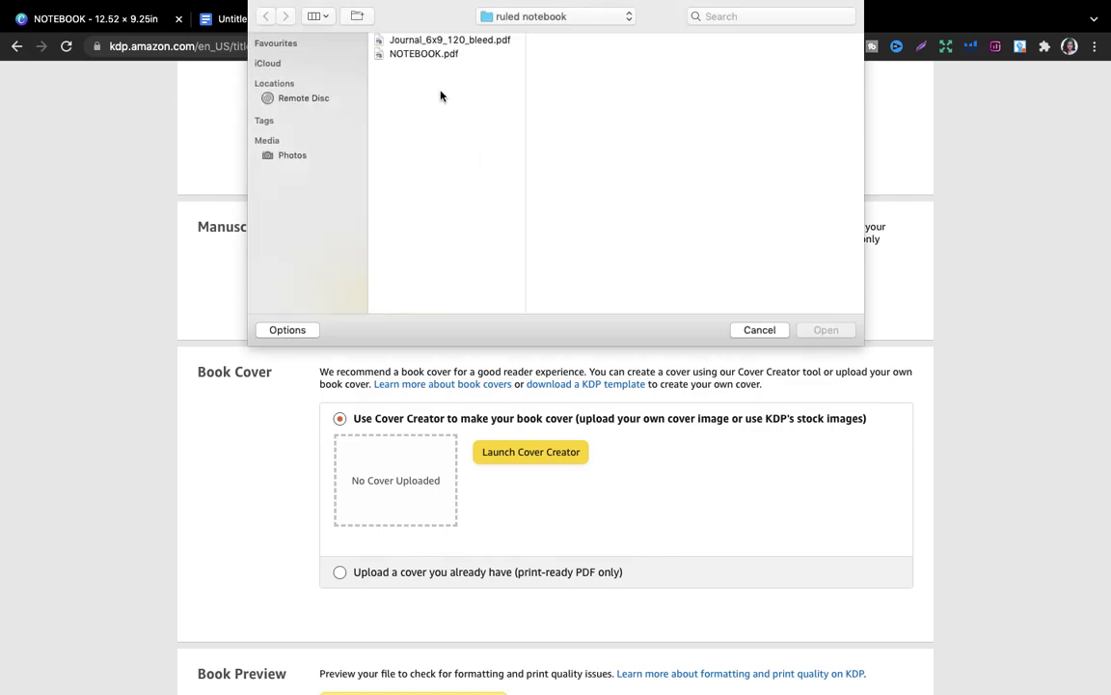
click(429, 40)
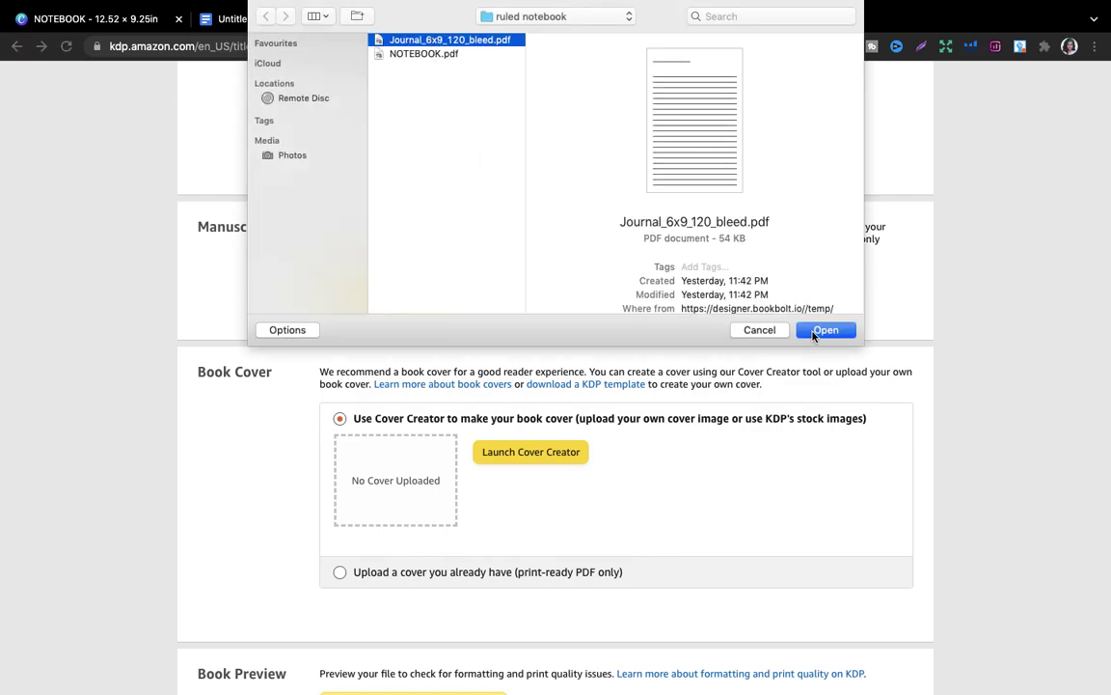
click(813, 331)
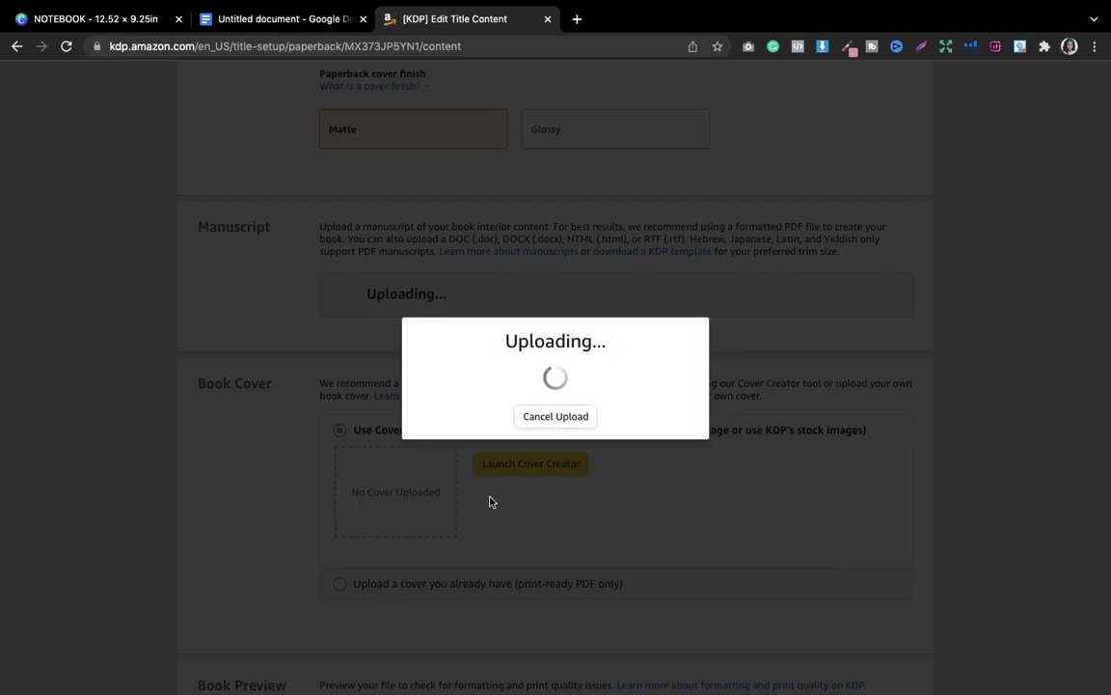
scroll(489, 501, down, 5)
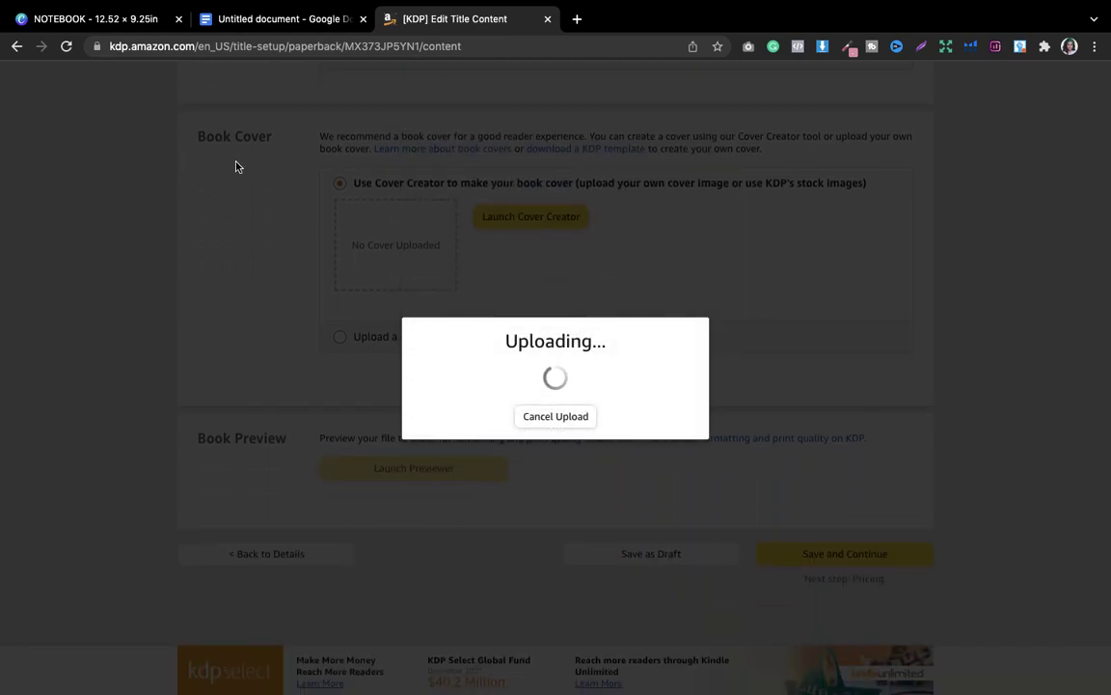
scroll(237, 166, down, 1)
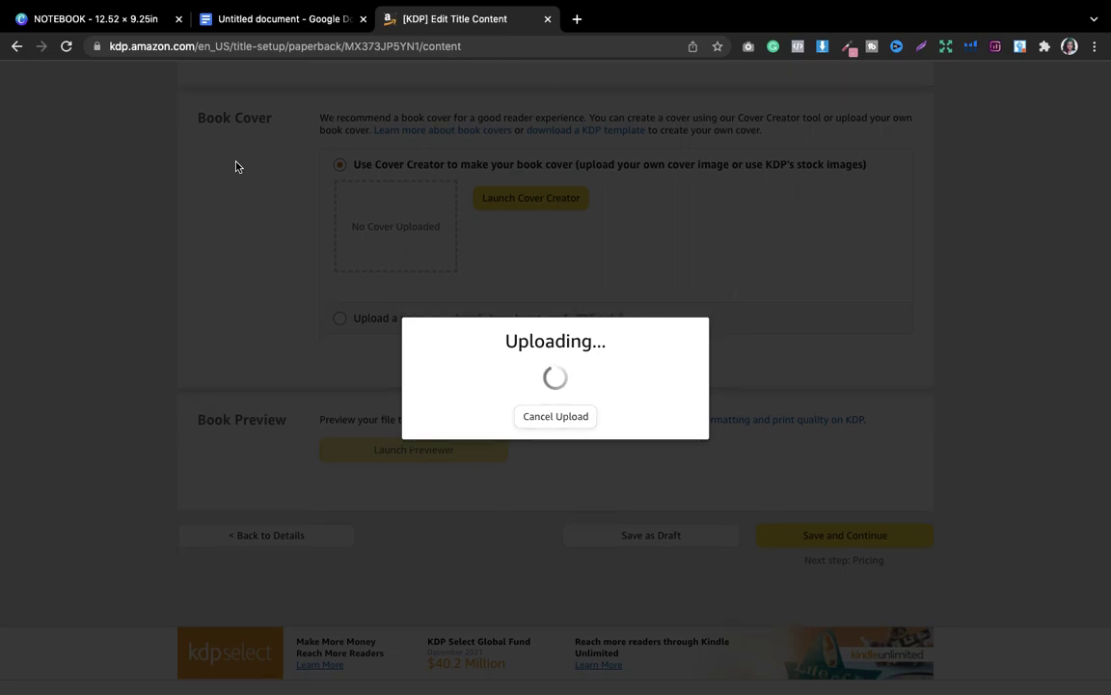
scroll(236, 166, up, 1)
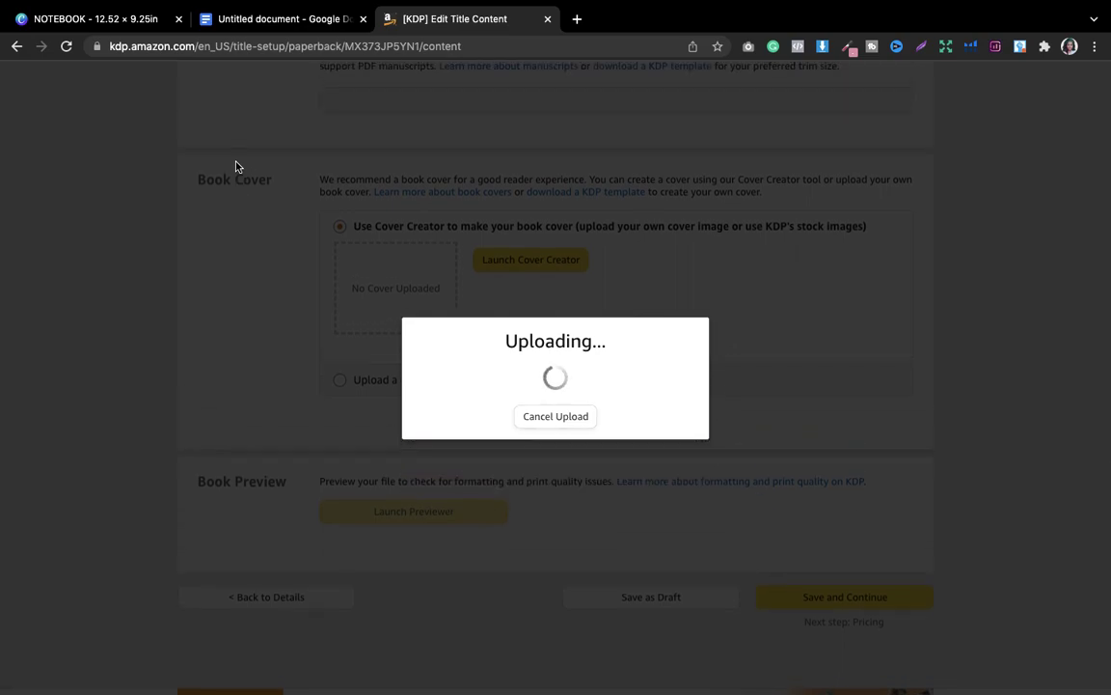
scroll(236, 166, up, 2)
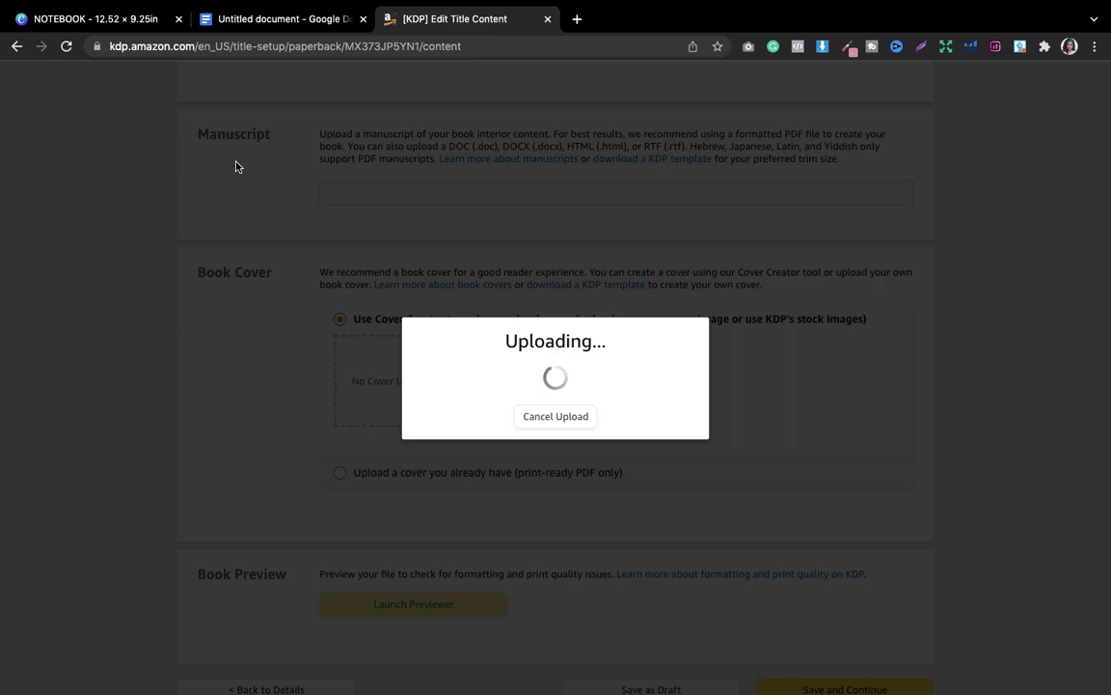
scroll(537, 209, up, 2)
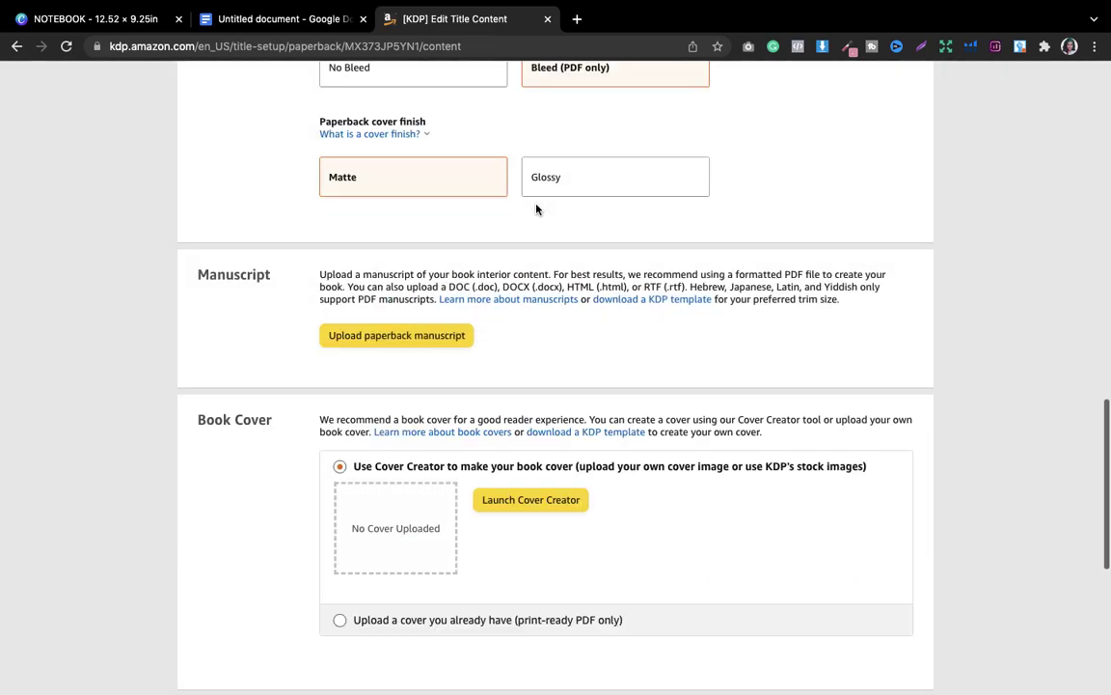
Choose to upload an existing print-ready PDF cover and try to upload NOTEBOOK.pdf as the book cover
scroll(546, 407, down, 1)
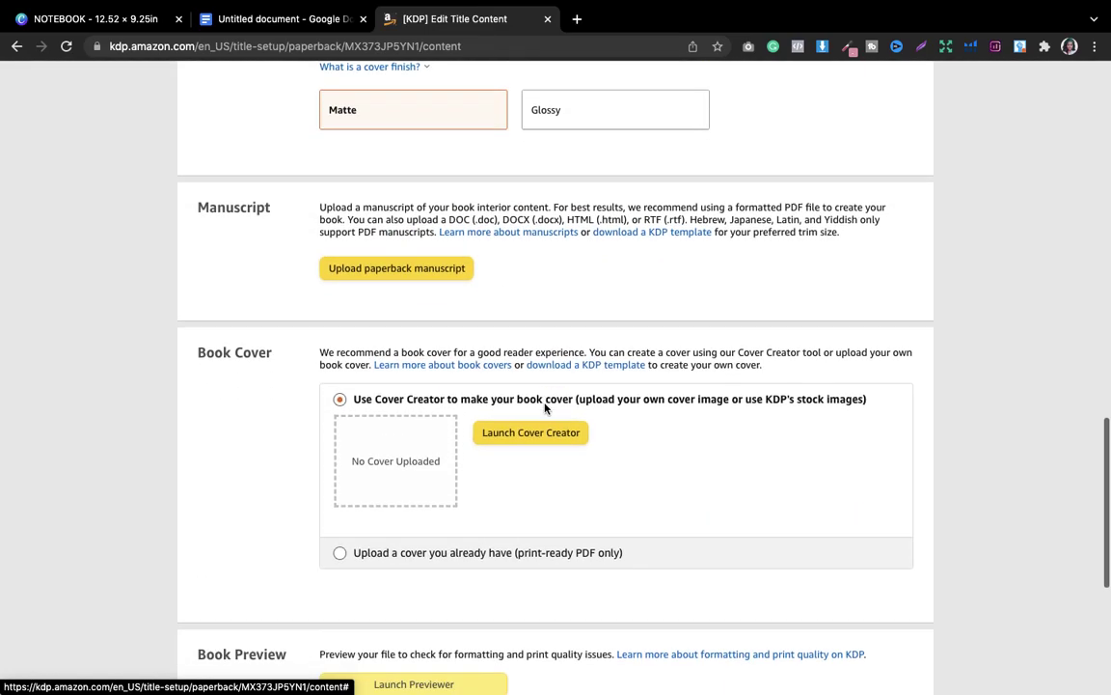
scroll(546, 407, down, 2)
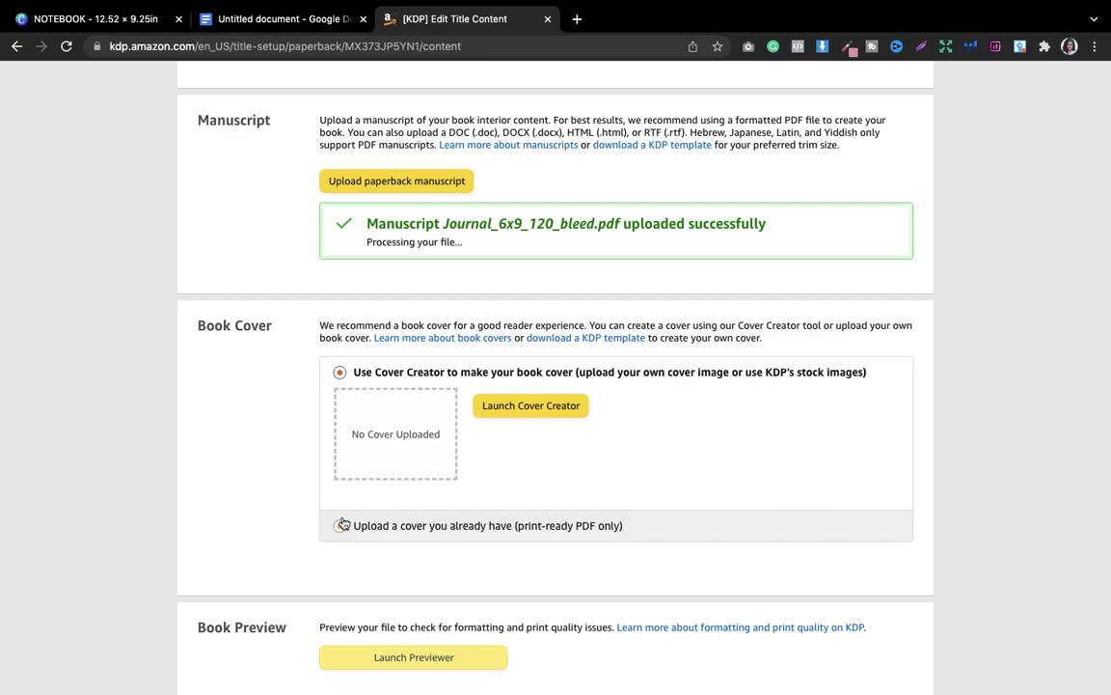
click(341, 525)
click(493, 445)
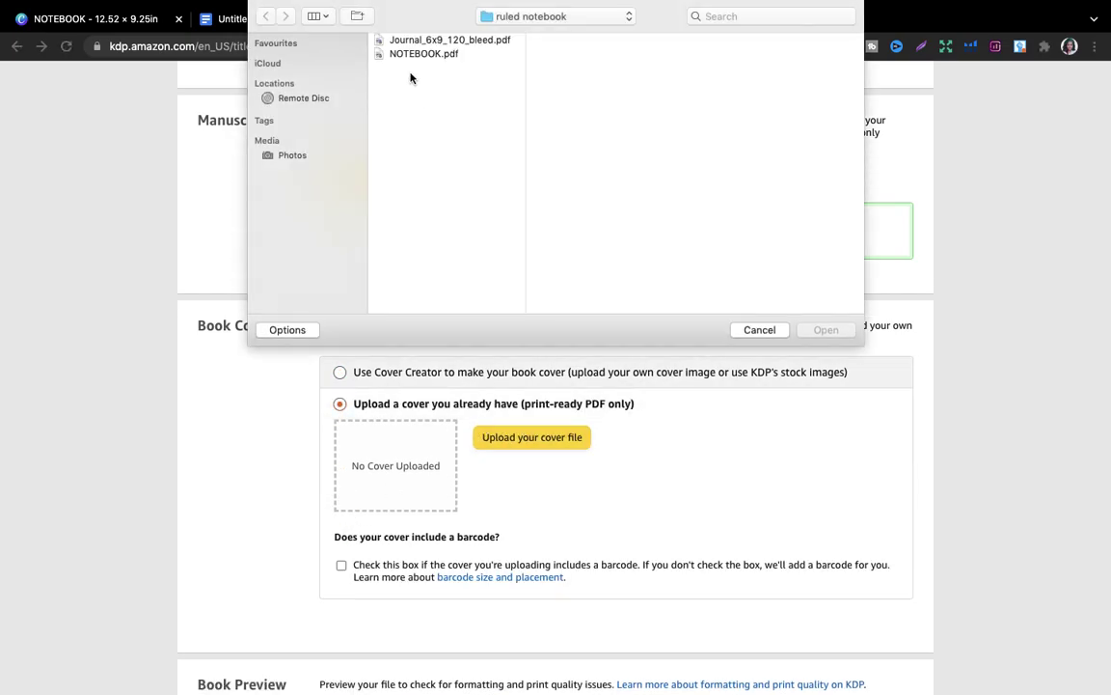
click(422, 54)
click(826, 329)
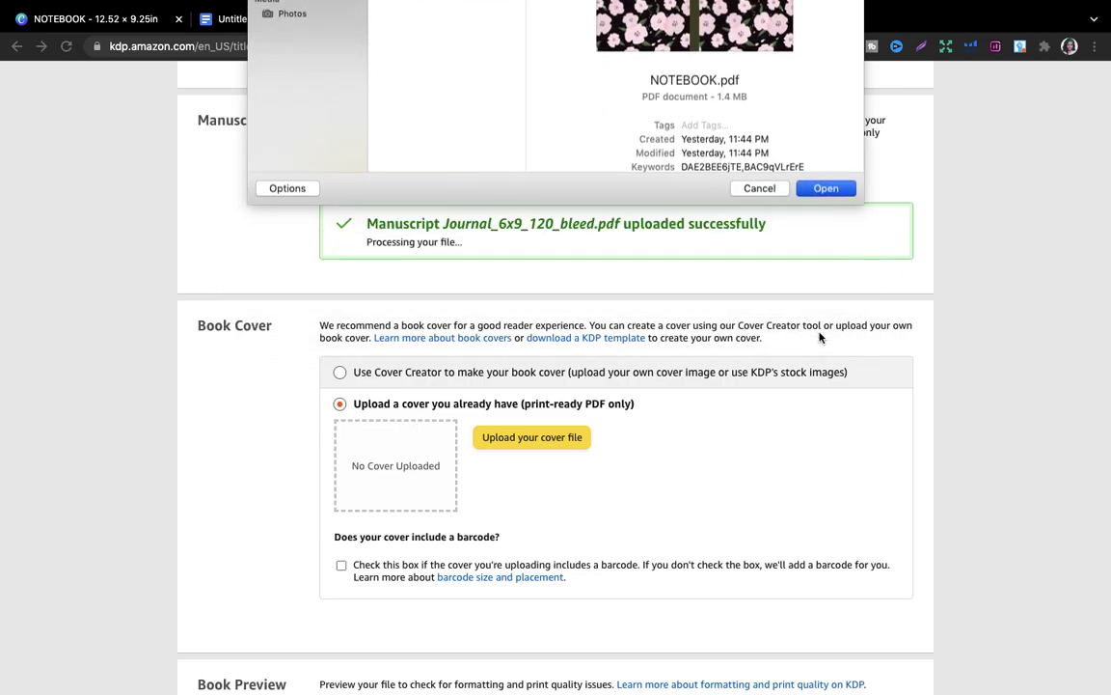
scroll(750, 462, down, 3)
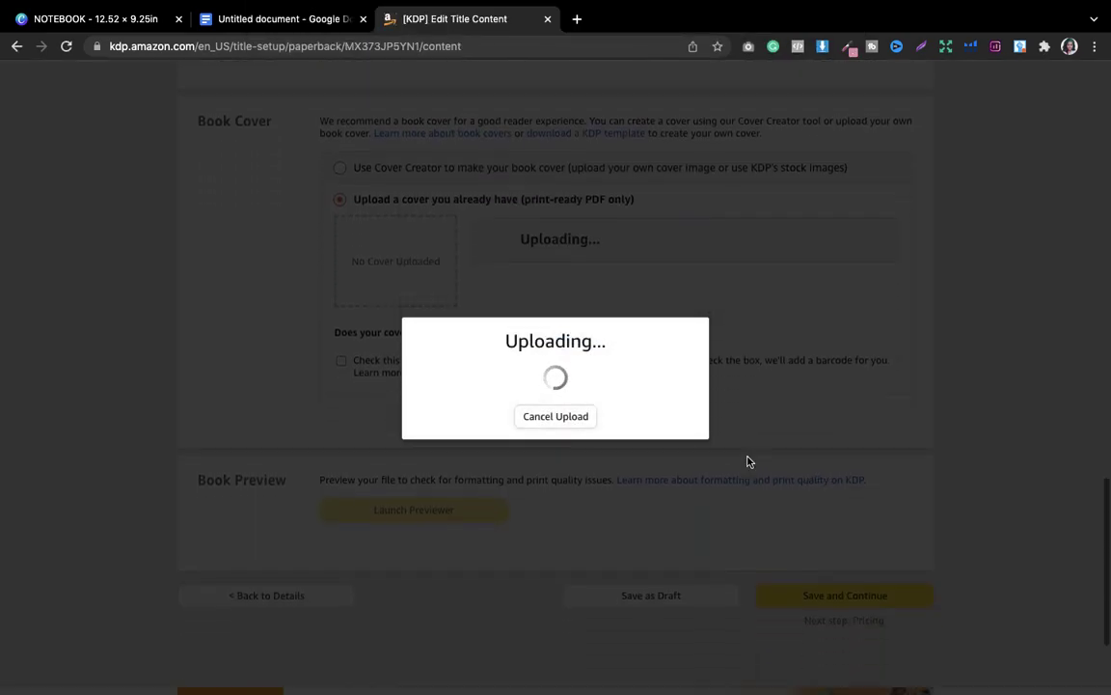
scroll(748, 461, up, 2)
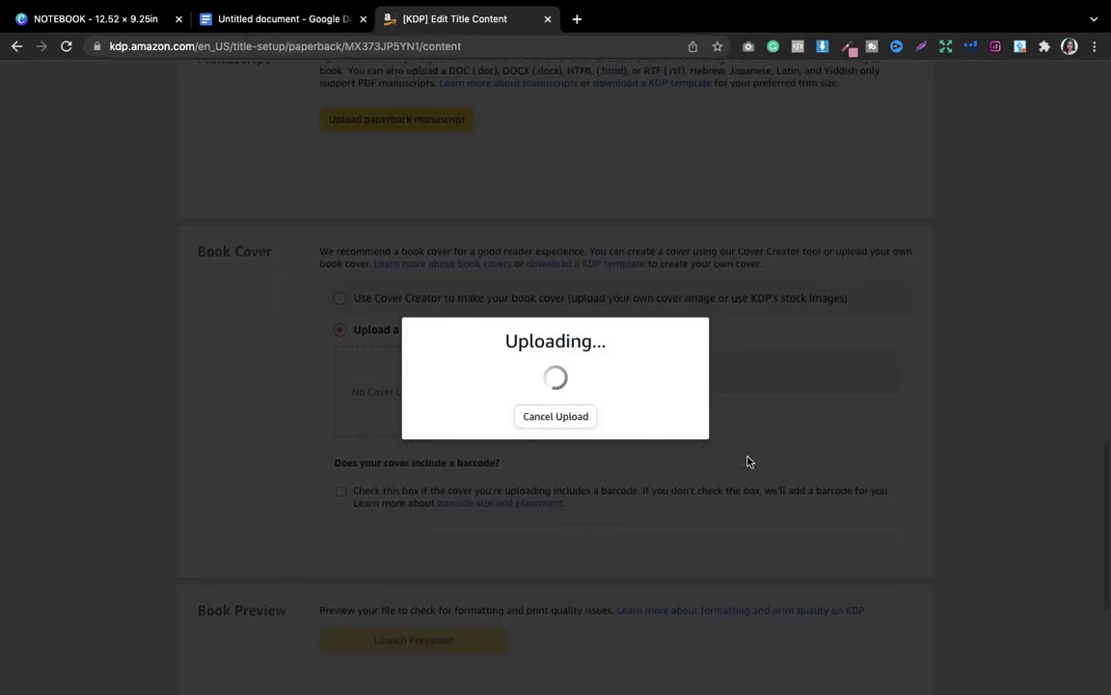
scroll(746, 424, down, 1)
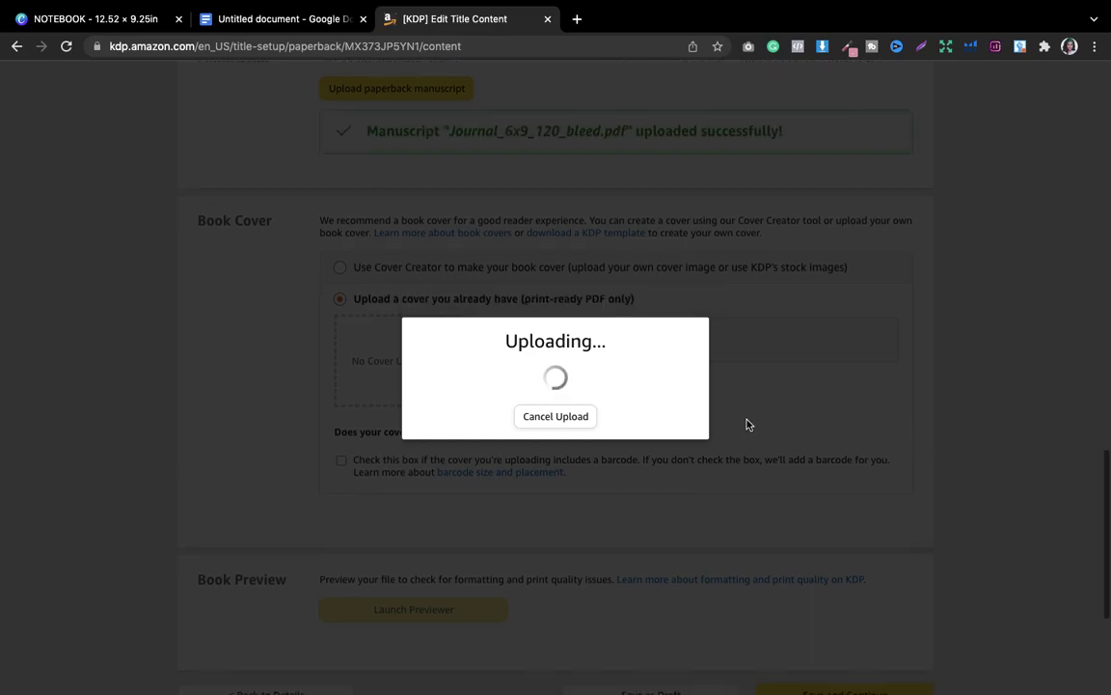
scroll(747, 424, down, 3)
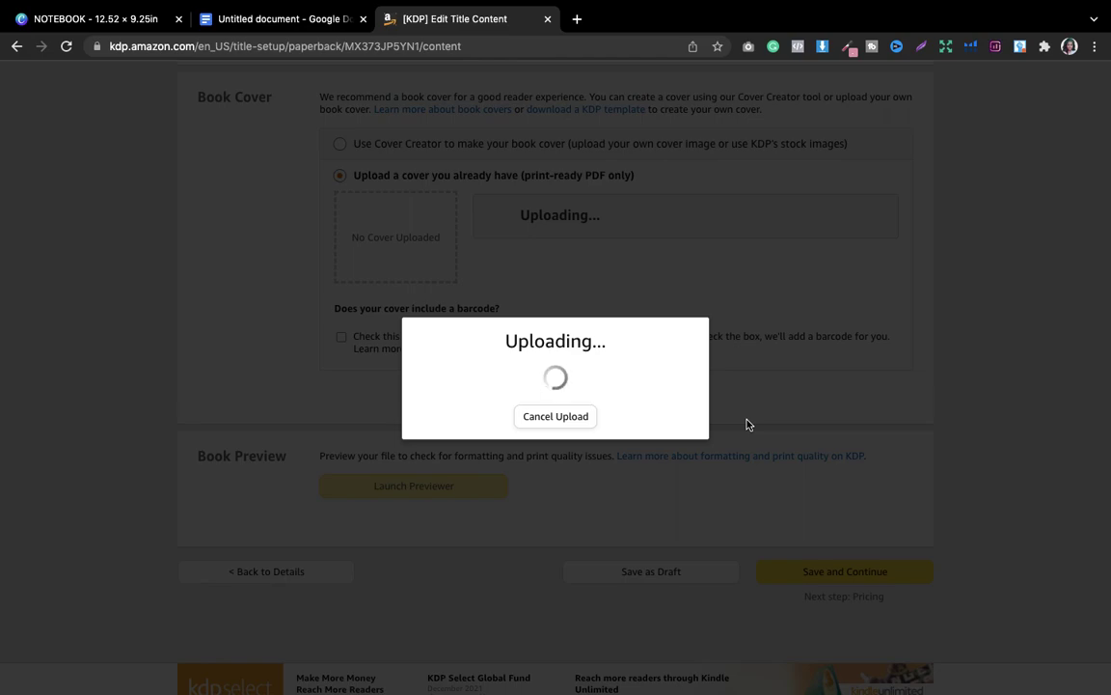
scroll(747, 425, down, 3)
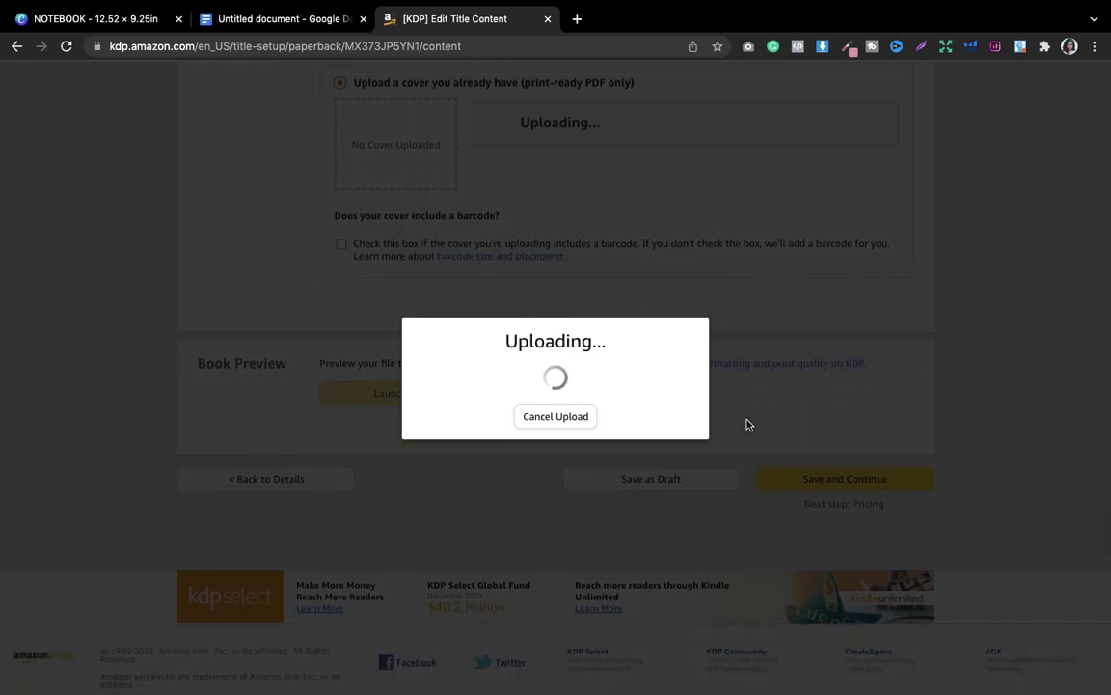
scroll(746, 425, up, 3)
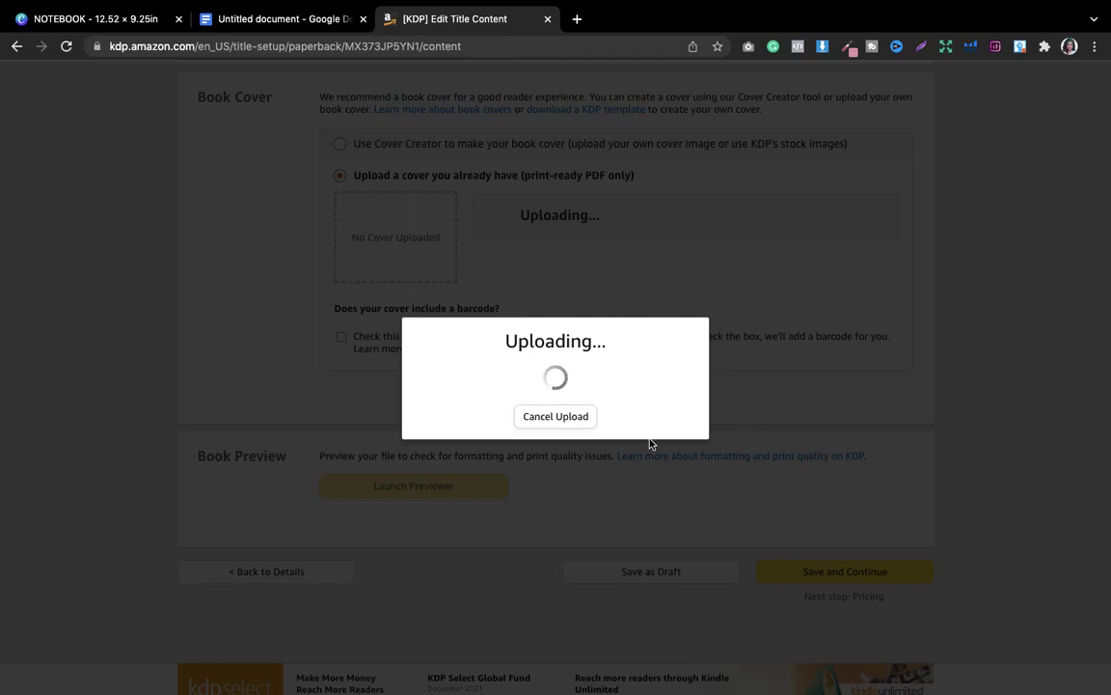
scroll(607, 220, down, 3)
scroll(608, 220, up, 3)
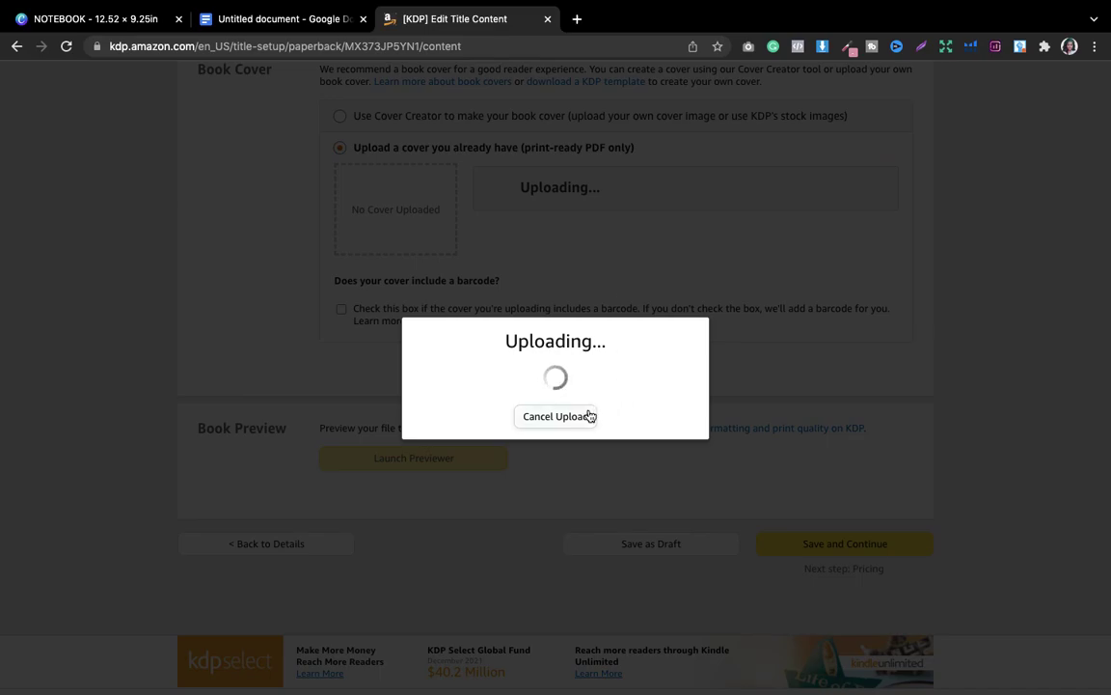
scroll(590, 416, down, 5)
scroll(590, 416, up, 3)
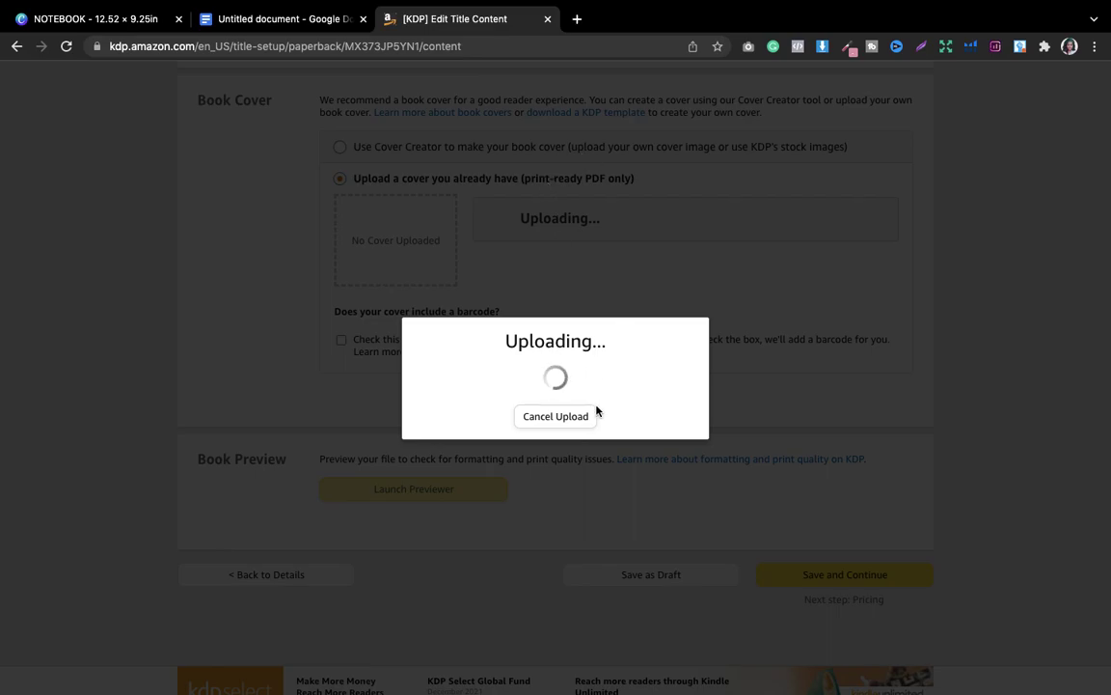
scroll(596, 412, down, 1)
Cancel the running cover upload, then save the paperback content as a draft and reload the page
click(558, 418)
scroll(688, 551, up, 3)
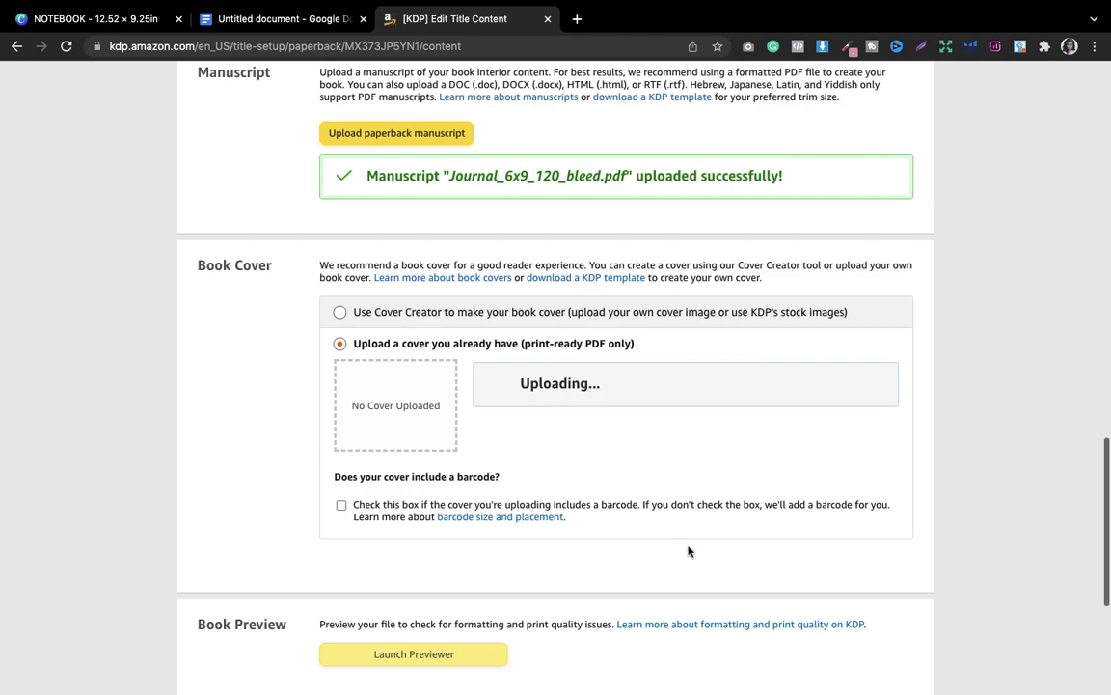
scroll(675, 511, down, 4)
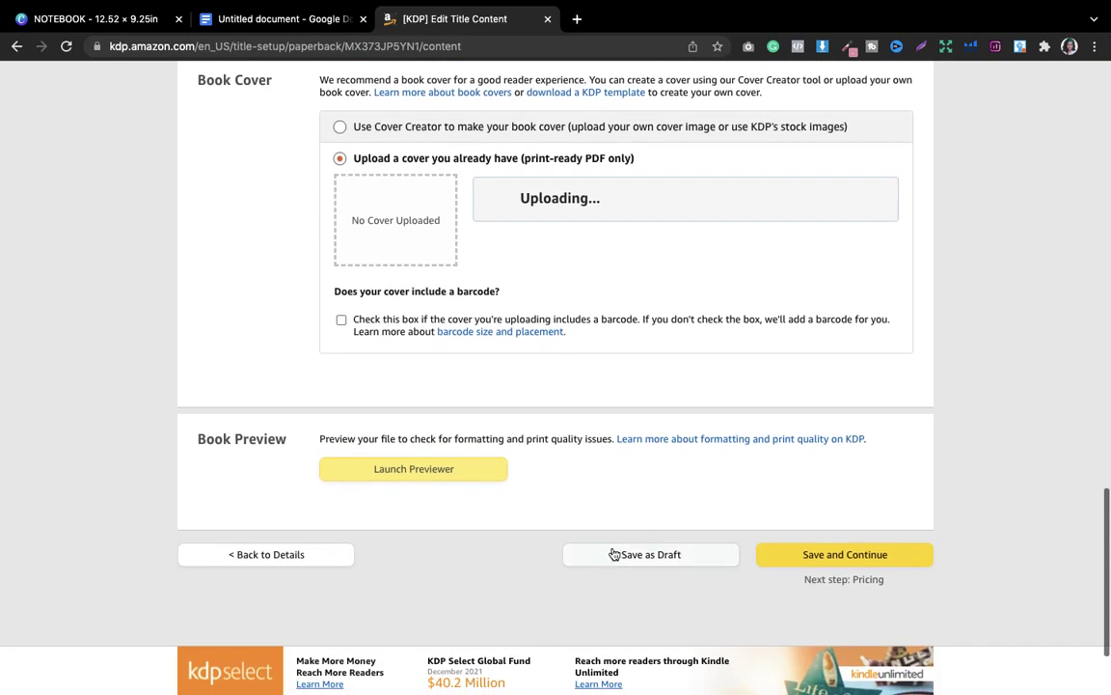
click(614, 554)
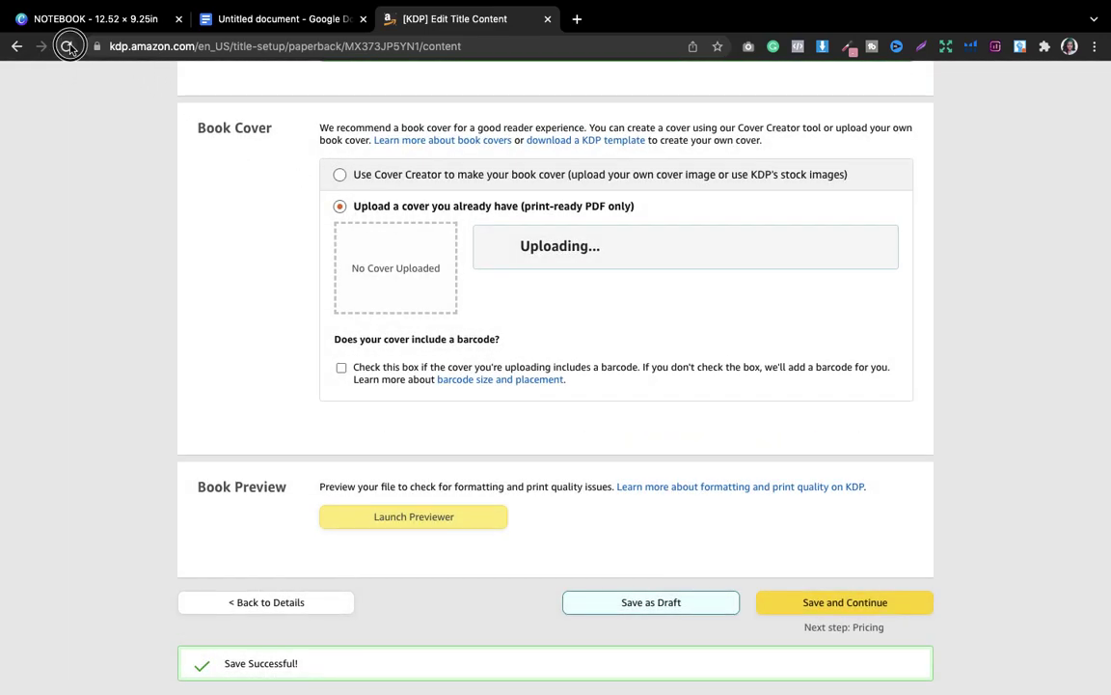
click(68, 47)
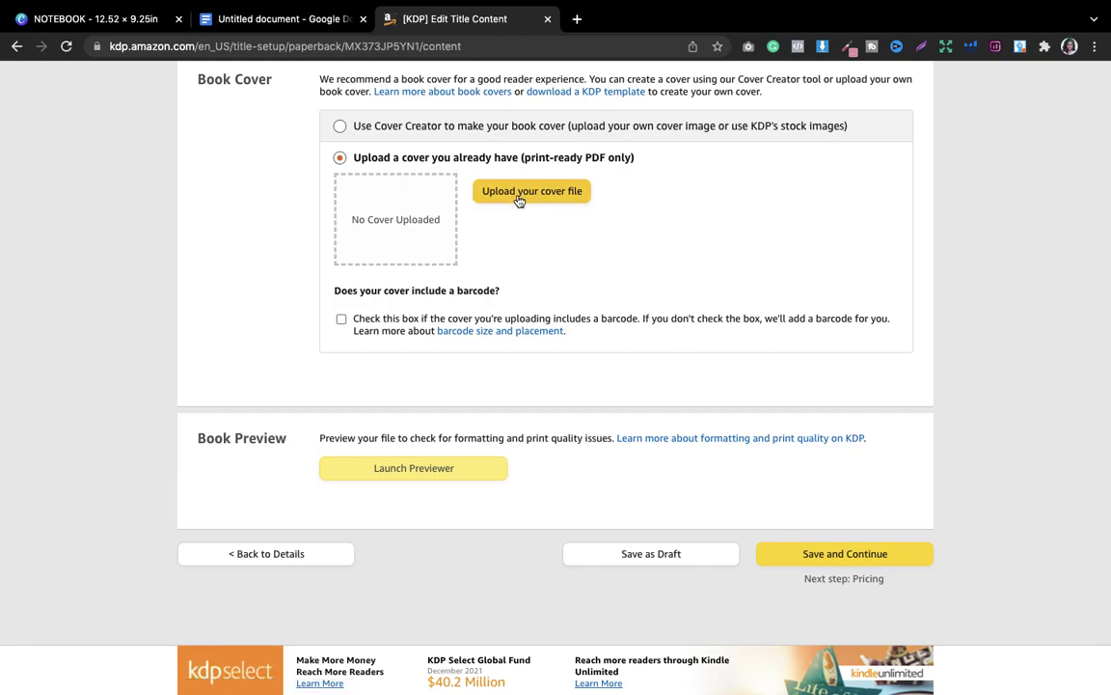
Upload NOTEBOOK.pdf again as the paperback's cover file
click(514, 197)
click(414, 56)
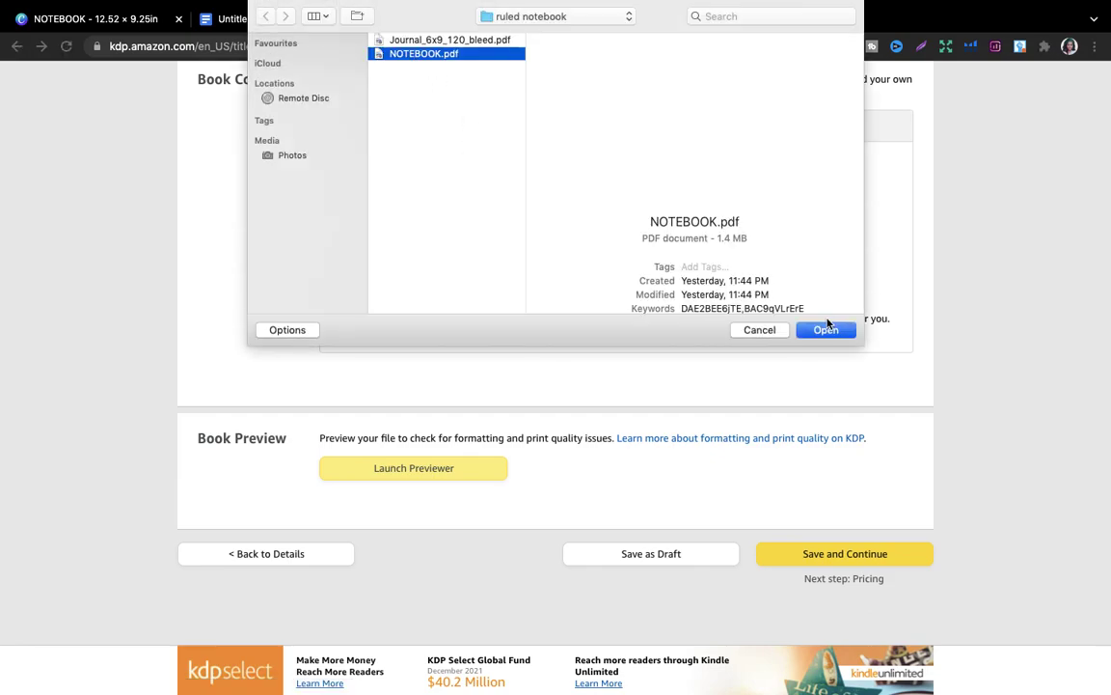
click(824, 329)
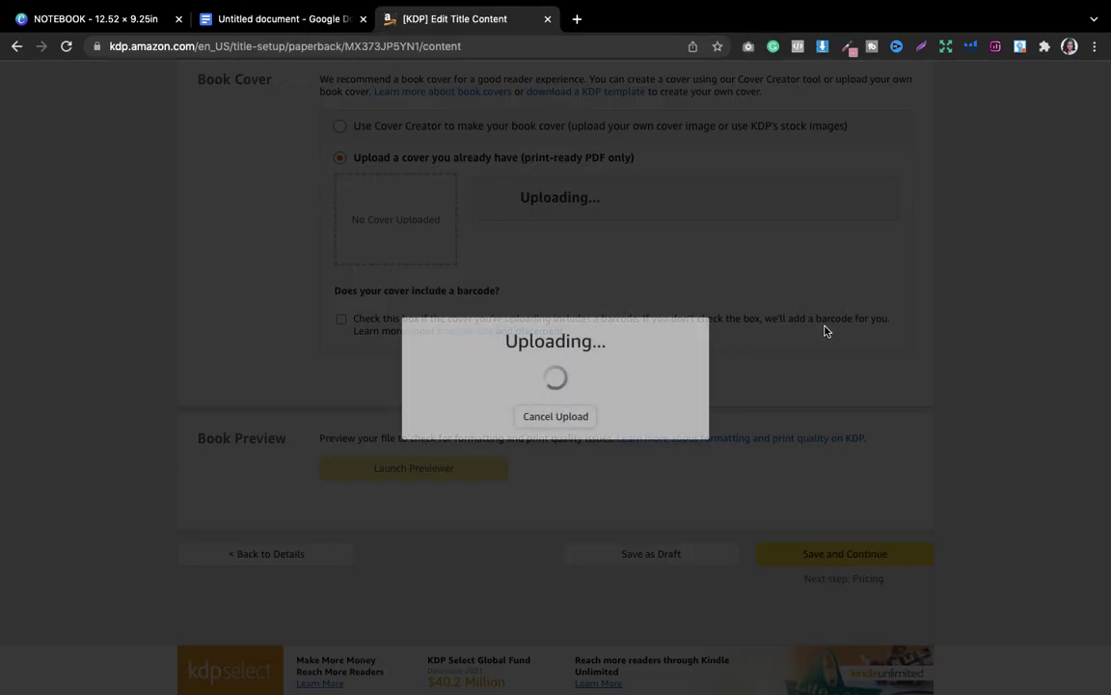
scroll(825, 330, down, 1)
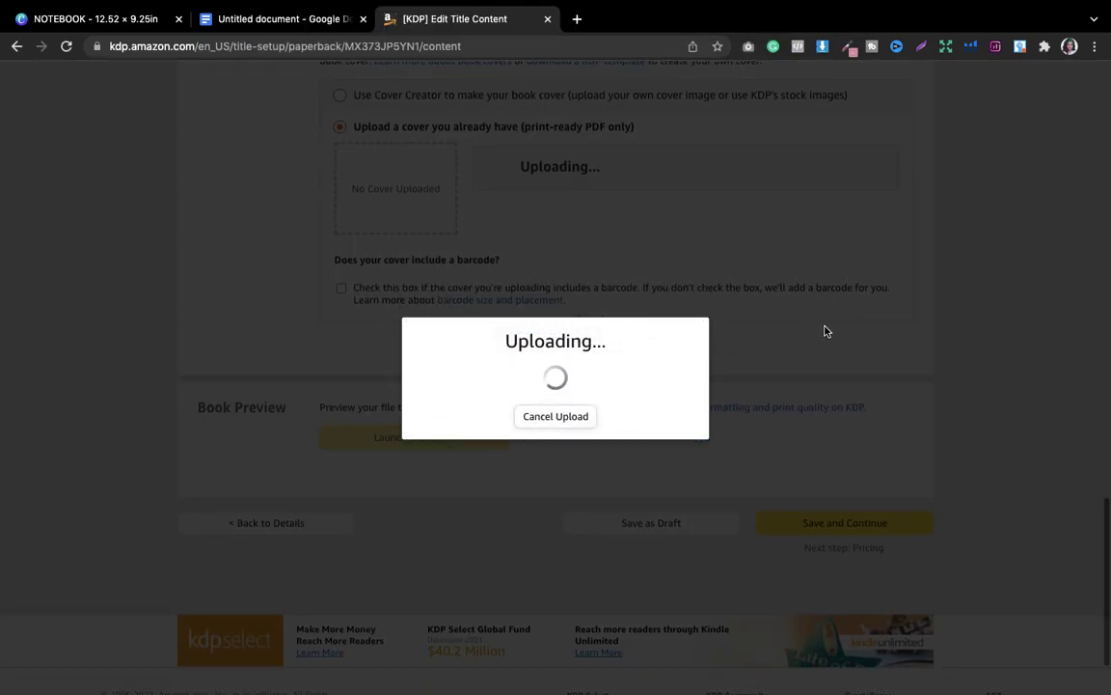
scroll(825, 331, down, 2)
scroll(825, 331, down, 2)
scroll(825, 331, up, 3)
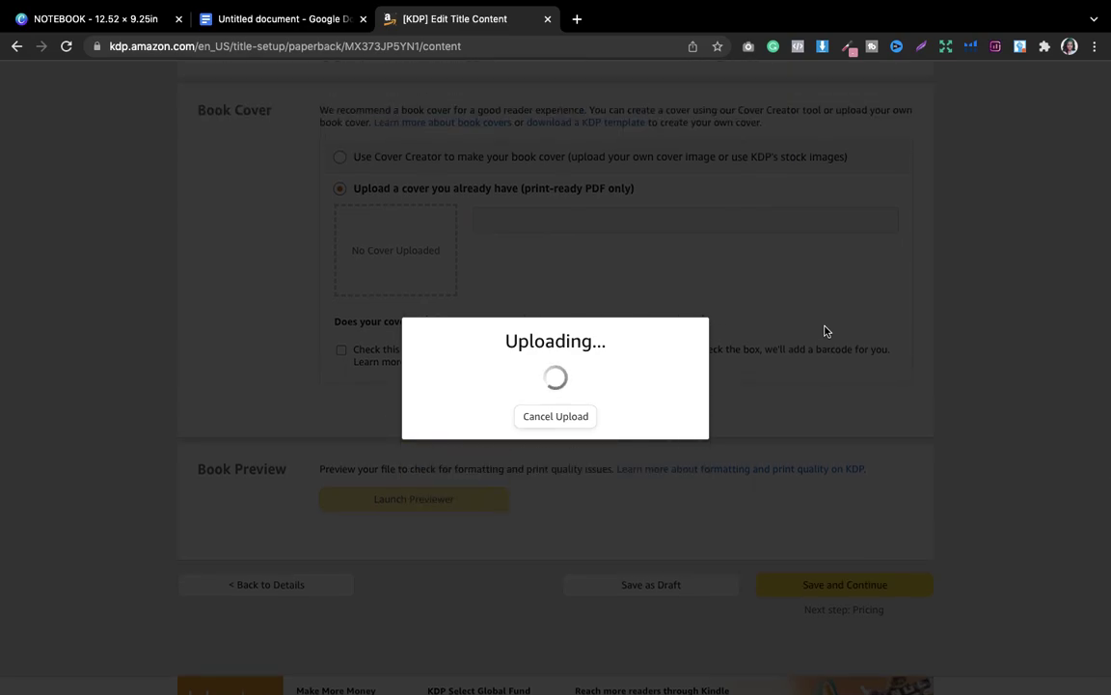
scroll(825, 330, down, 3)
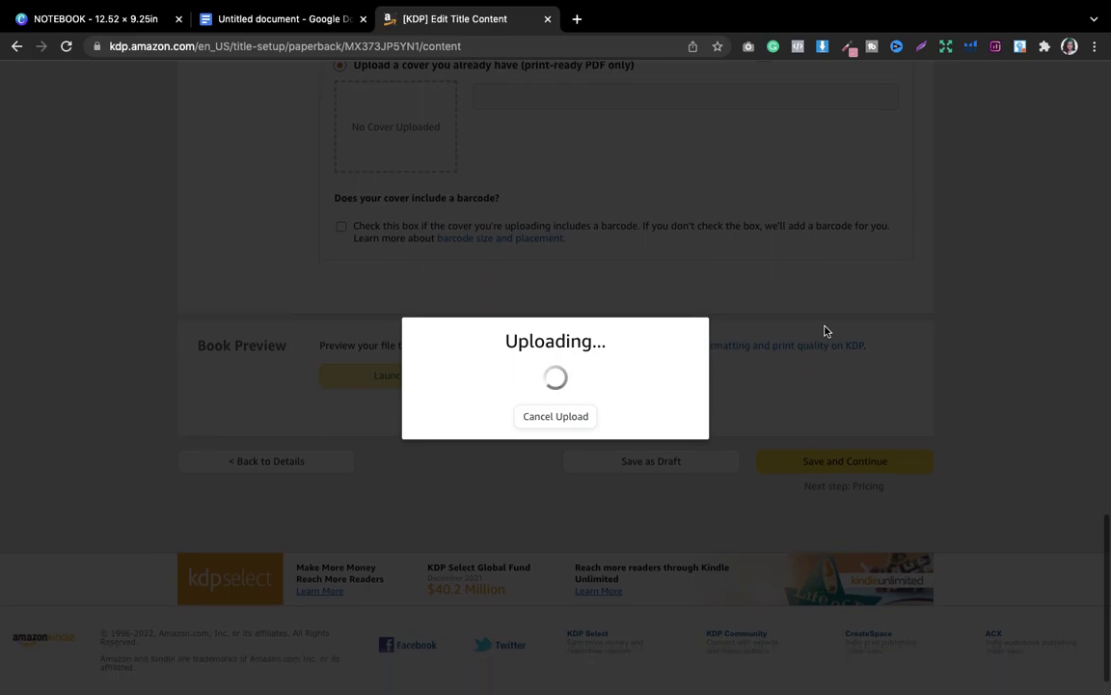
Launch the book previewer for the uploaded manuscript and cover, and dismiss the movie export notification
scroll(825, 331, down, 1)
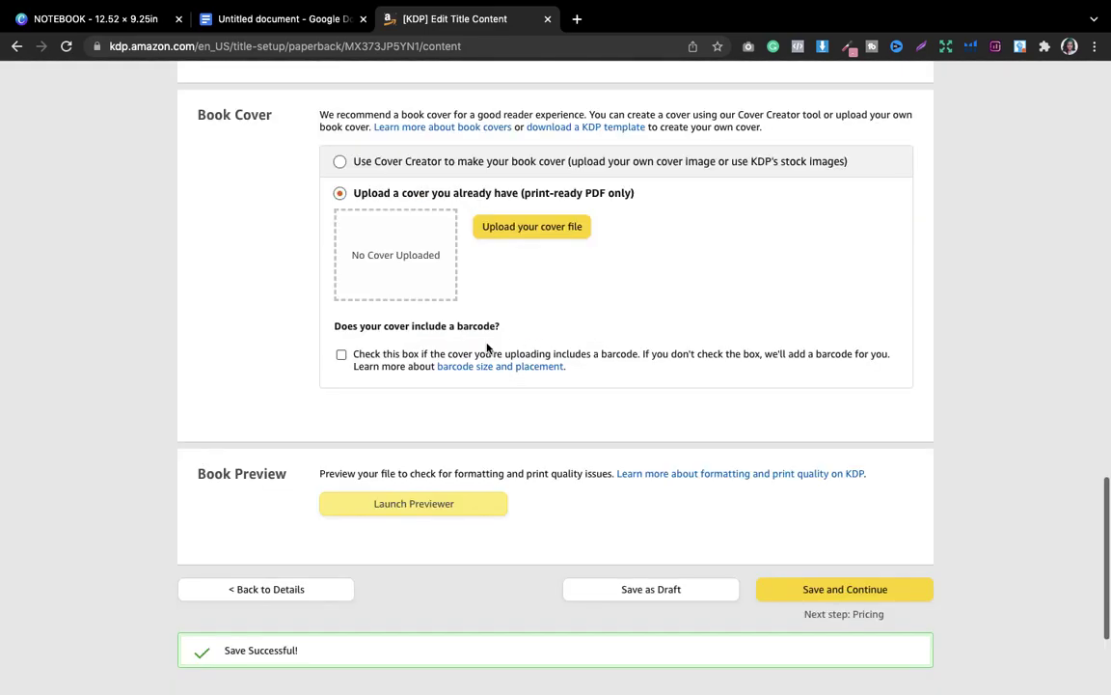
scroll(487, 349, down, 1)
scroll(487, 349, down, 2)
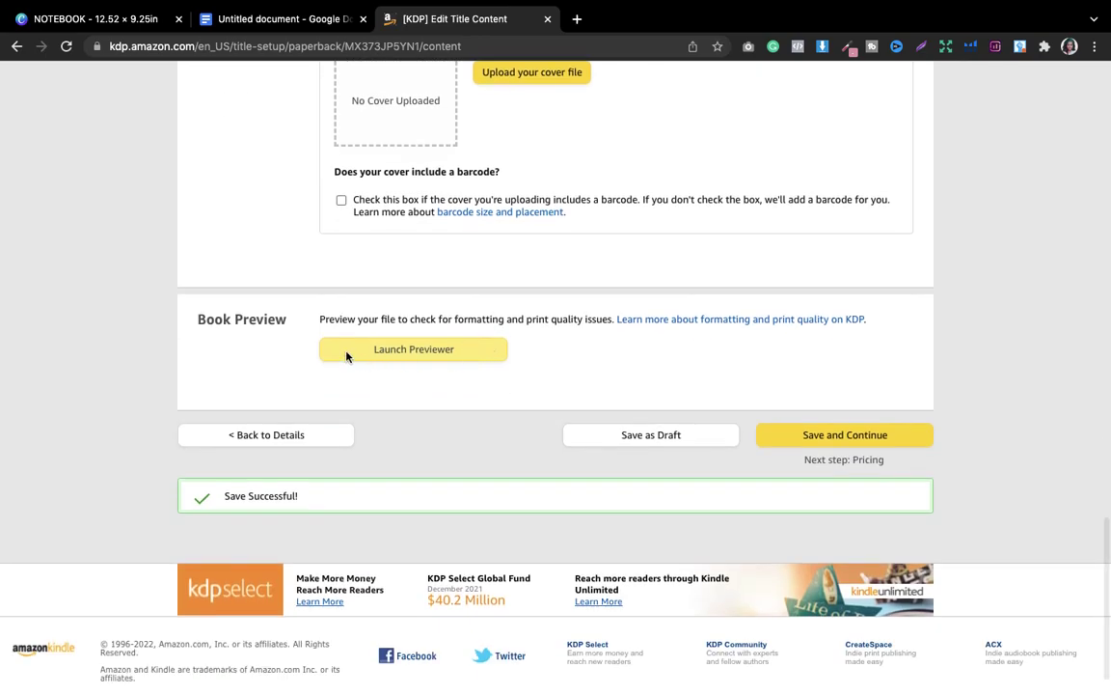
scroll(345, 352, down, 1)
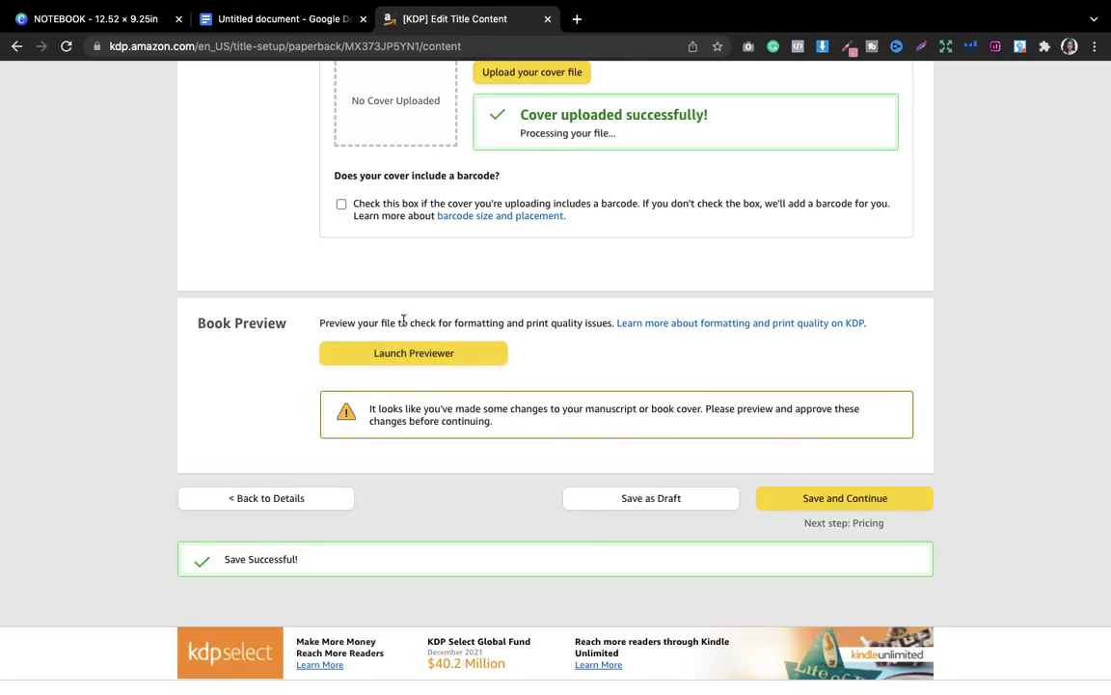
click(429, 364)
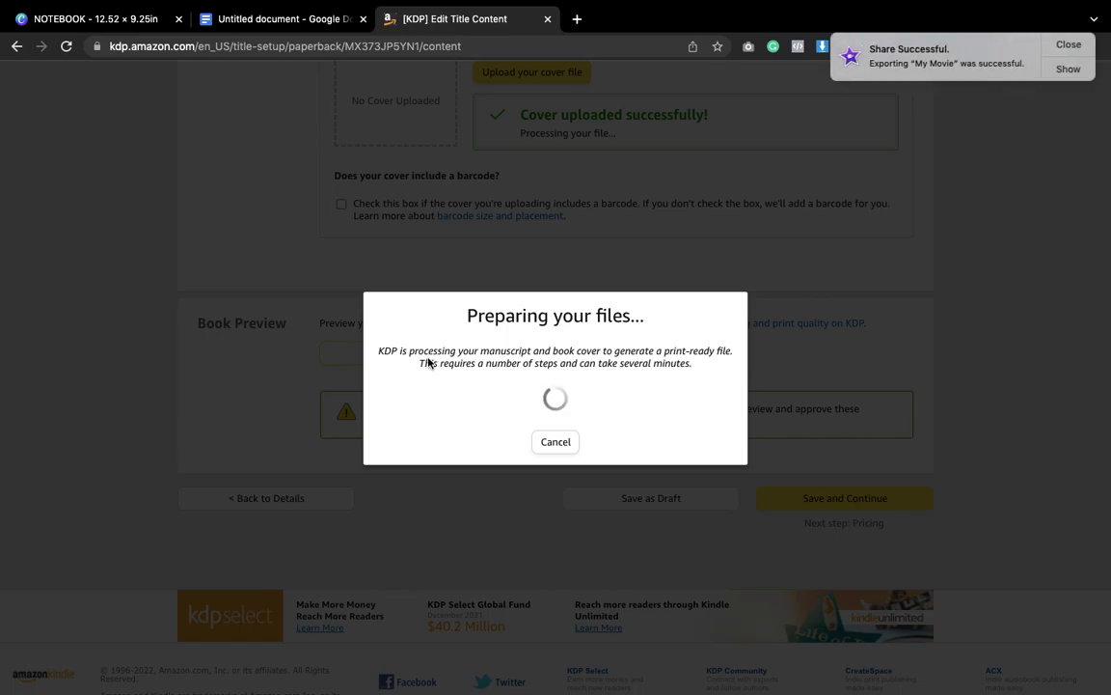
click(1069, 44)
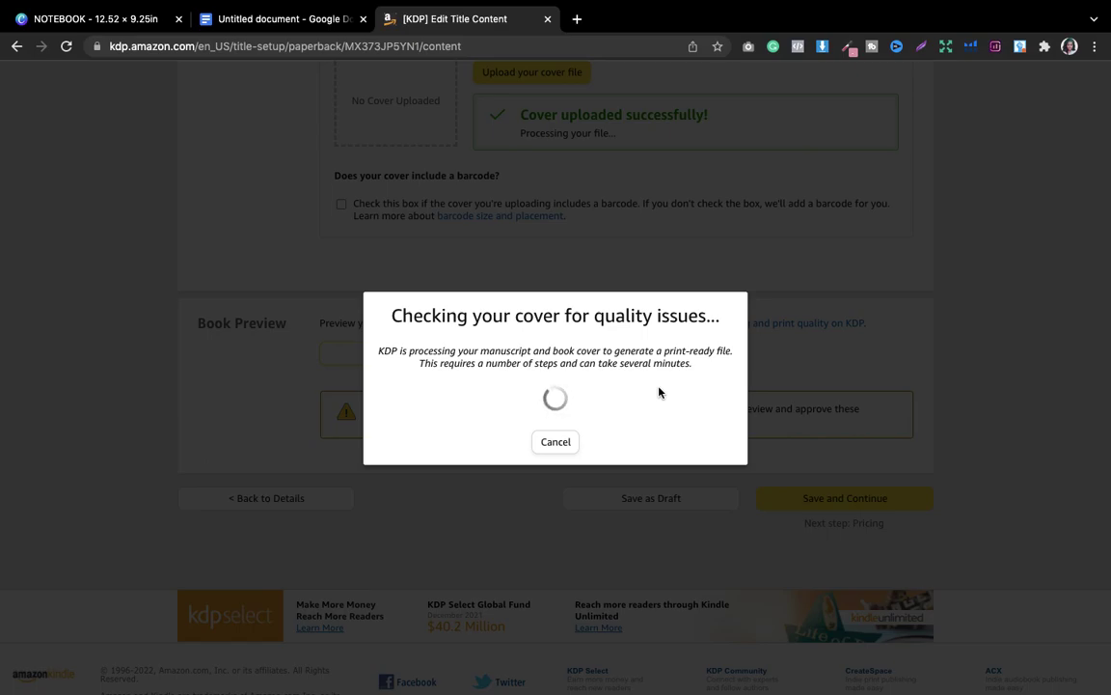
Read the Quality Check notes in the print previewer and approve the book's preview
mouse_move(867, 8)
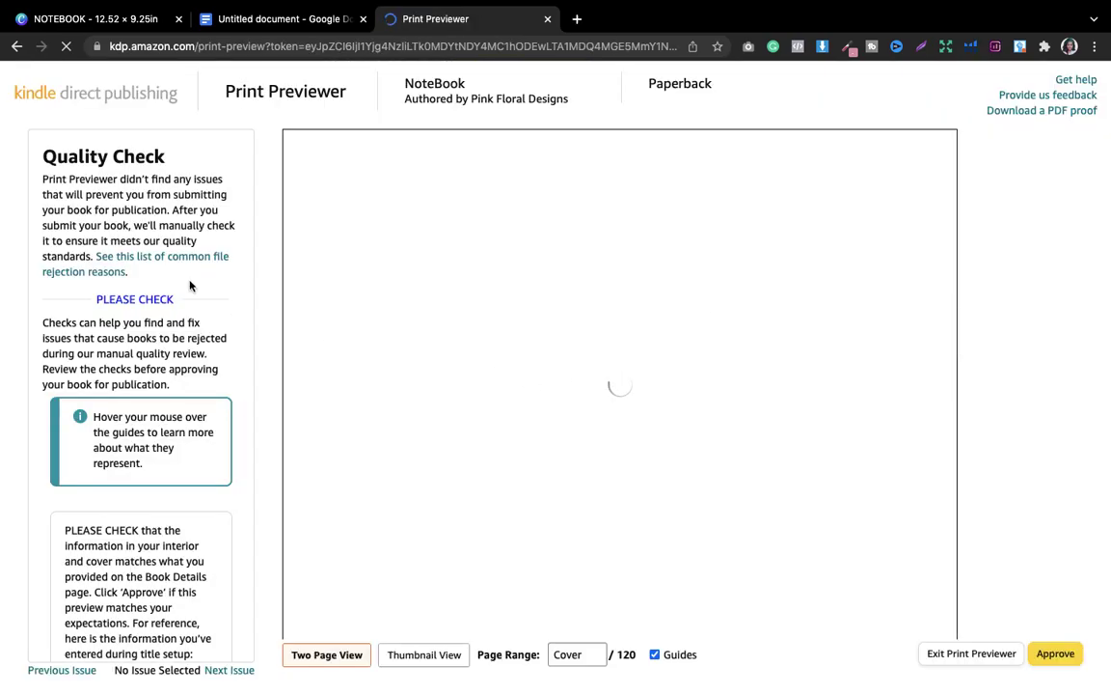
click(44, 182)
drag(44, 181, 123, 181)
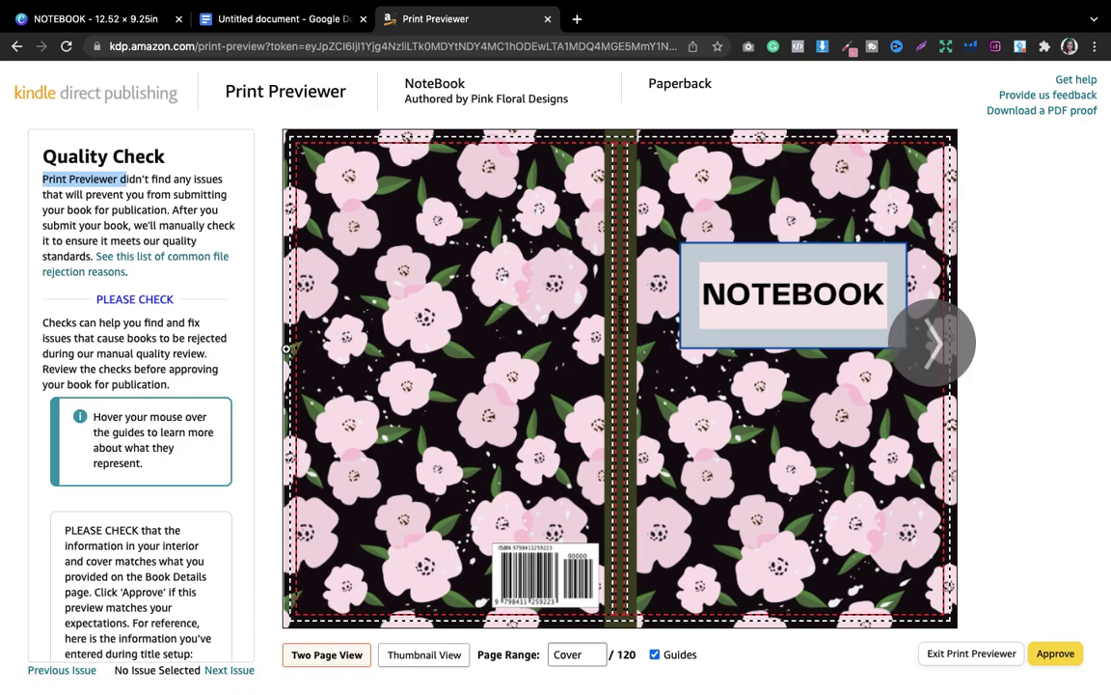
click(177, 209)
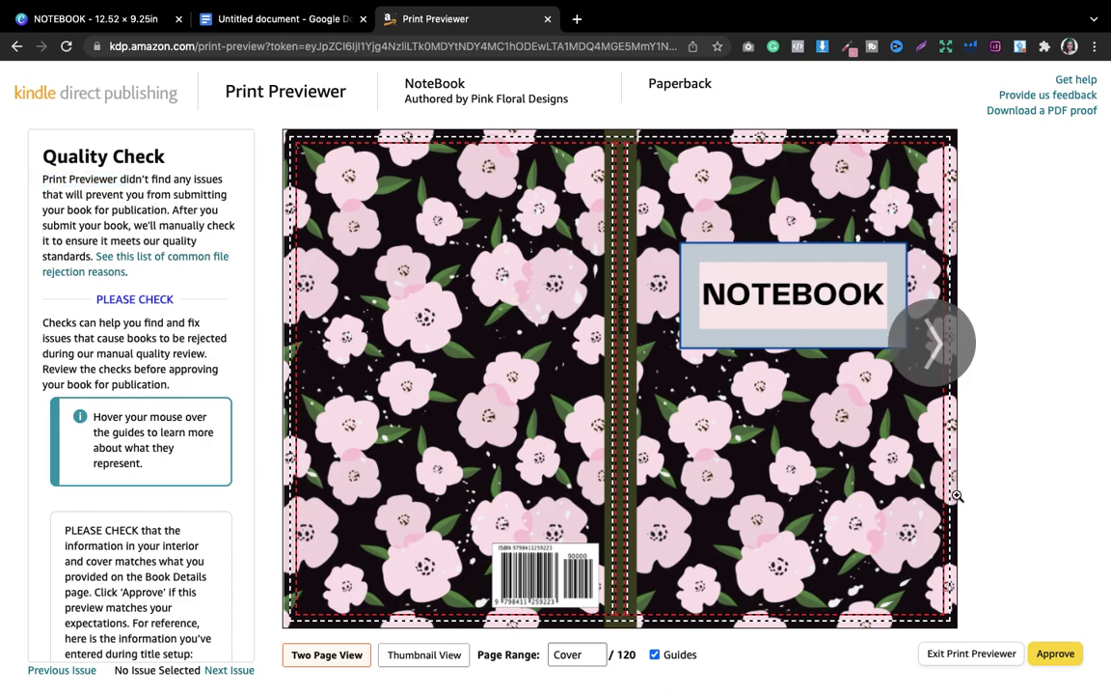
click(1056, 654)
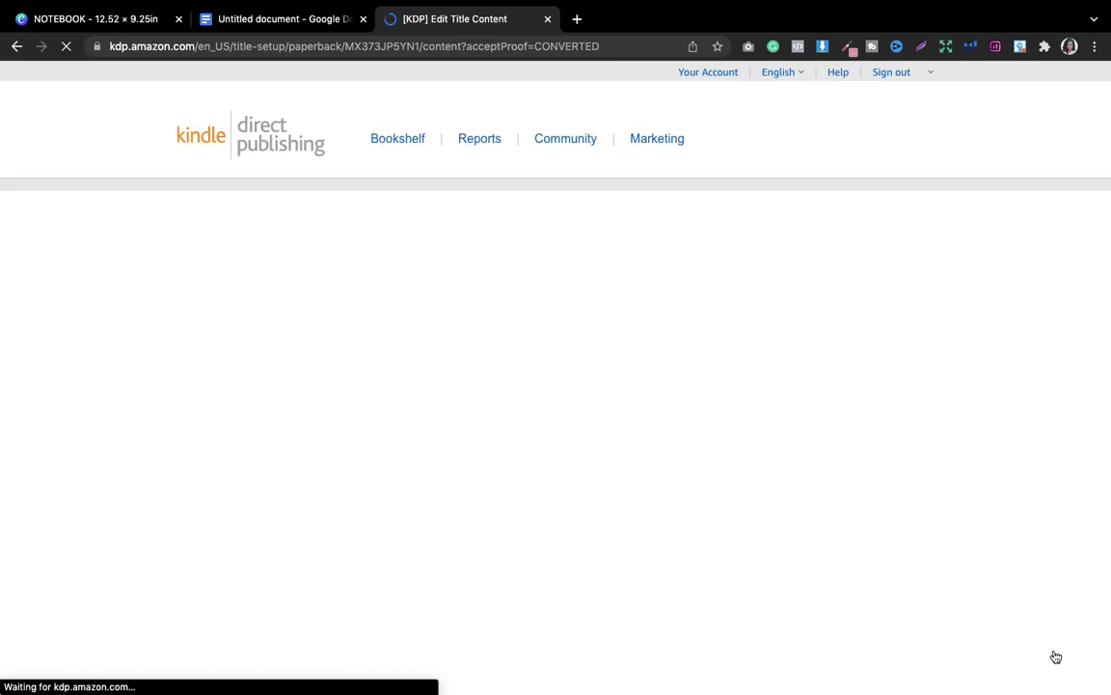
Check the print options and printing cost summary, then save the paperback content and continue to pricing
scroll(1054, 657, down, 3)
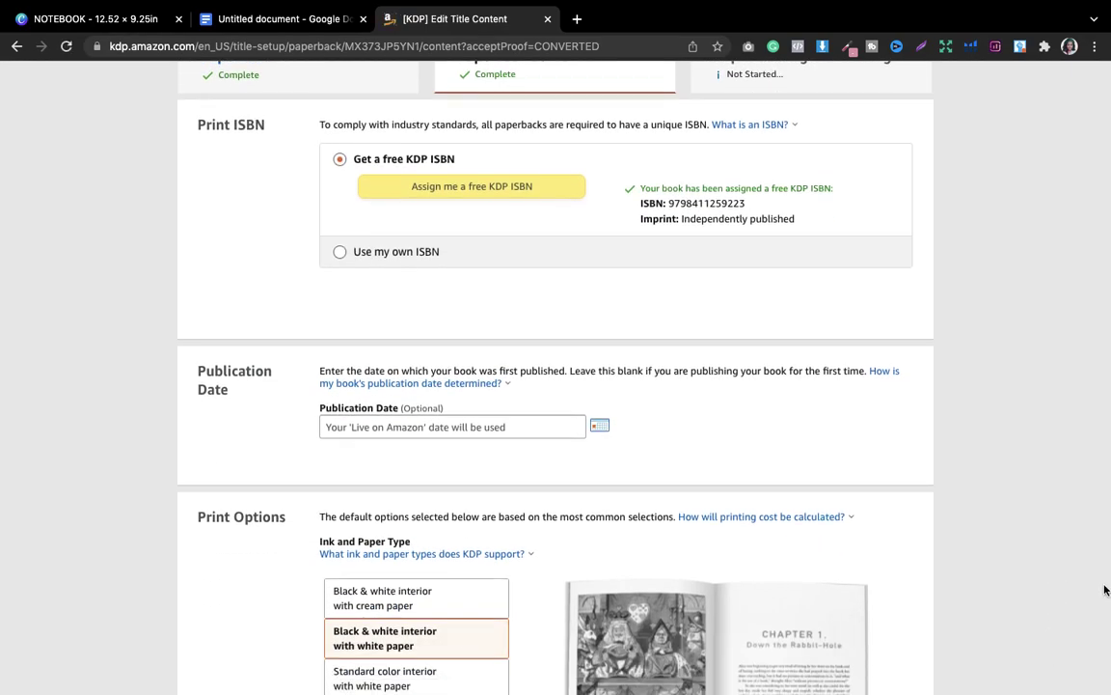
drag(1106, 210, 1103, 571)
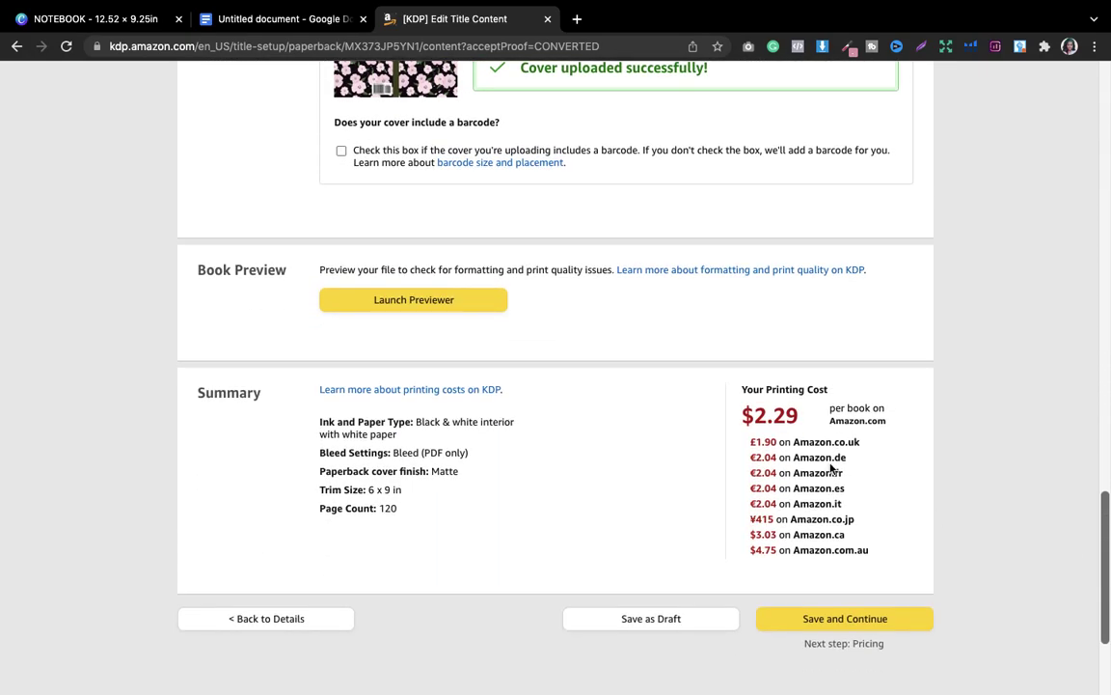
click(845, 618)
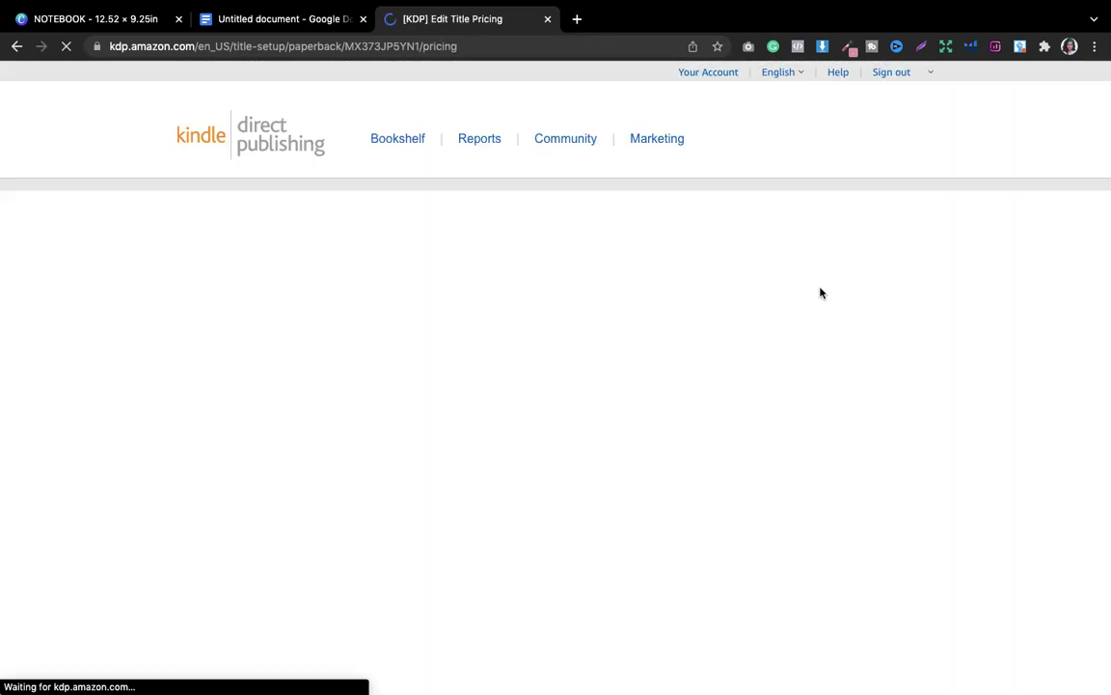
Set the Amazon.com list price to 6.99 USD and enable Expanded Distribution for the eligible marketplaces
scroll(745, 280, down, 1)
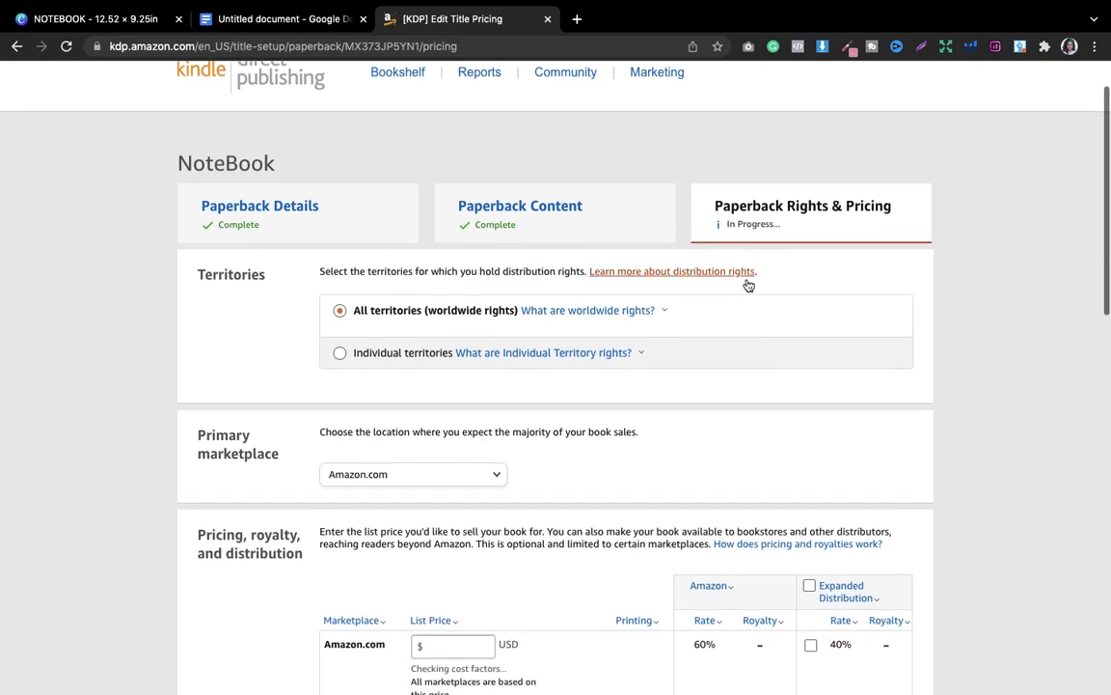
scroll(747, 284, down, 1)
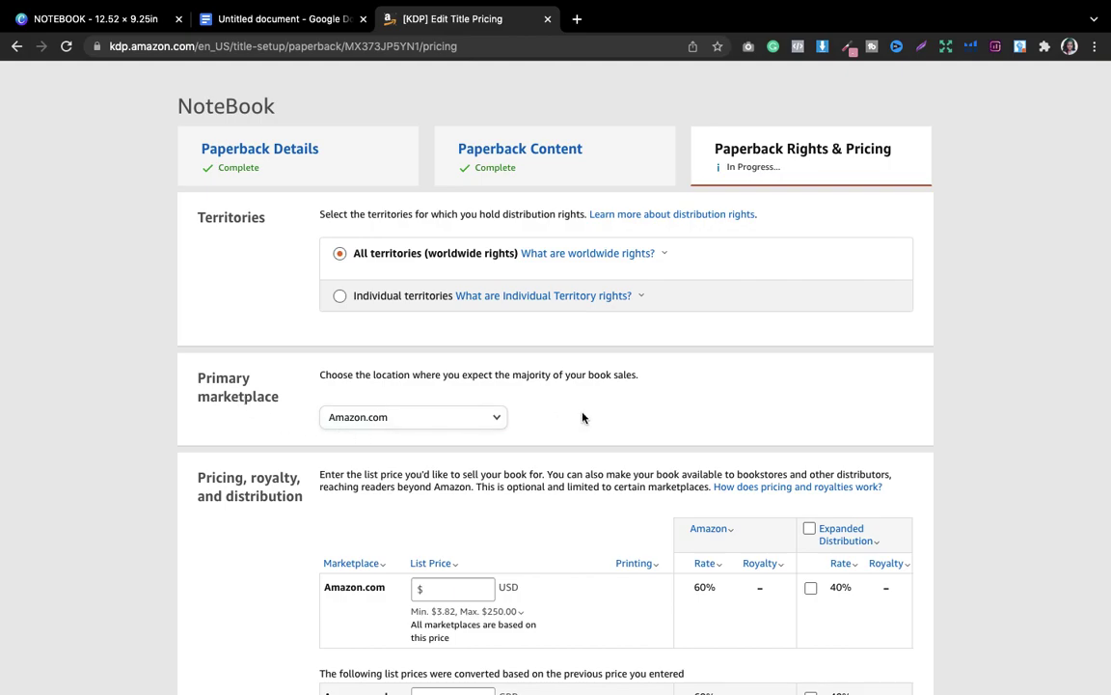
scroll(592, 419, down, 3)
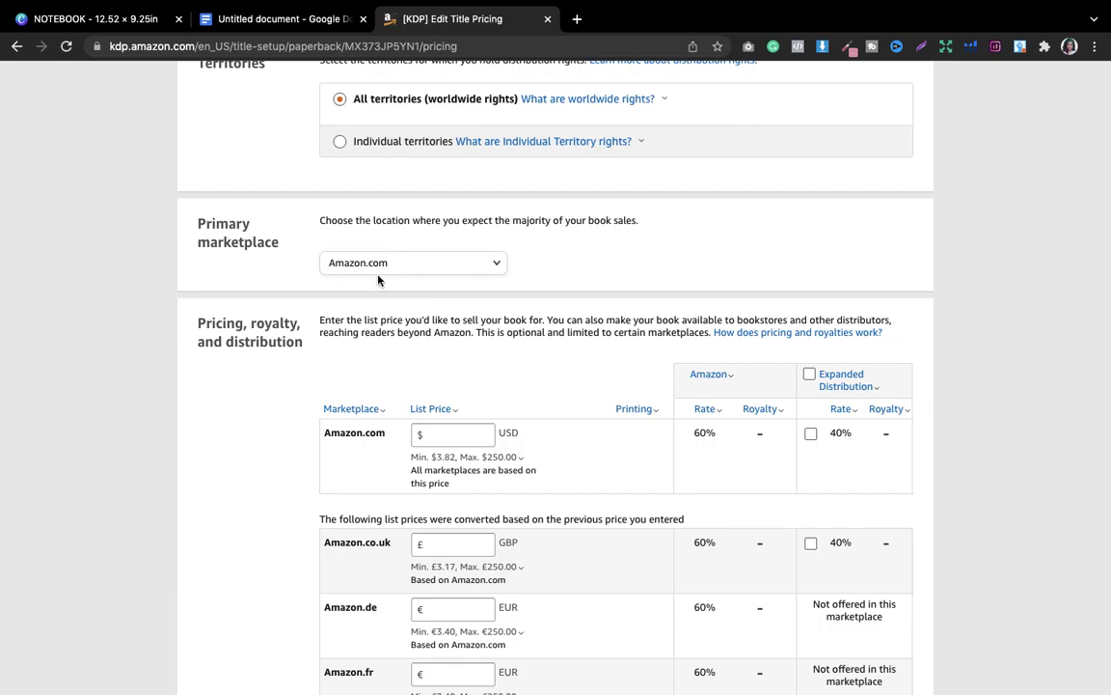
scroll(434, 268, down, 1)
scroll(434, 268, down, 2)
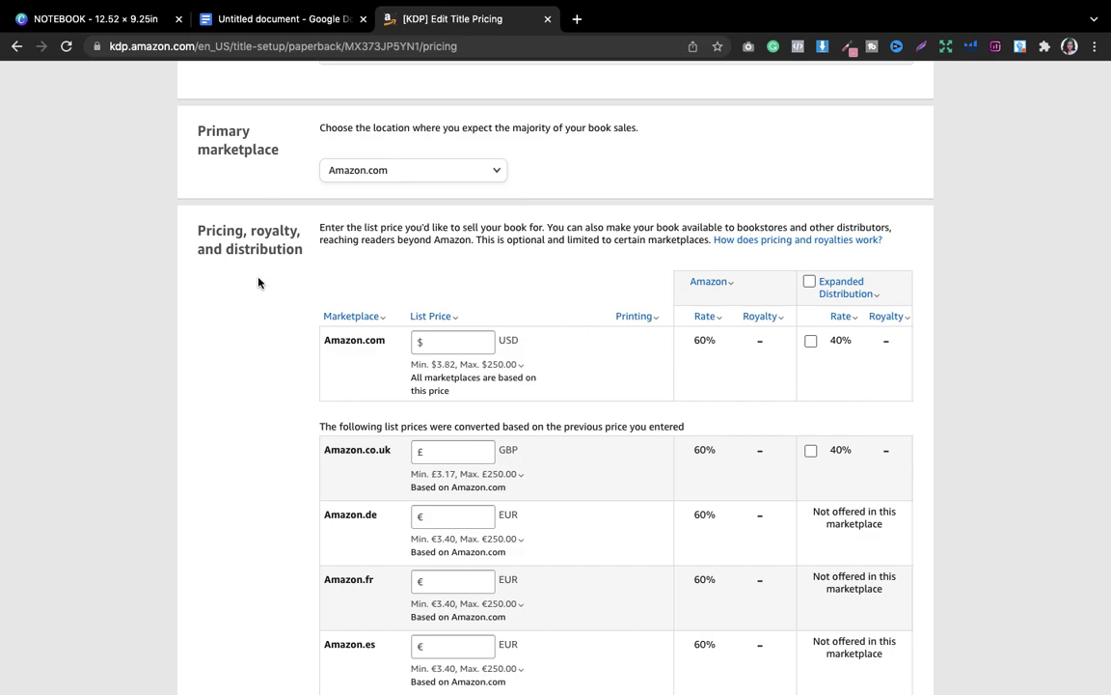
scroll(258, 281, down, 2)
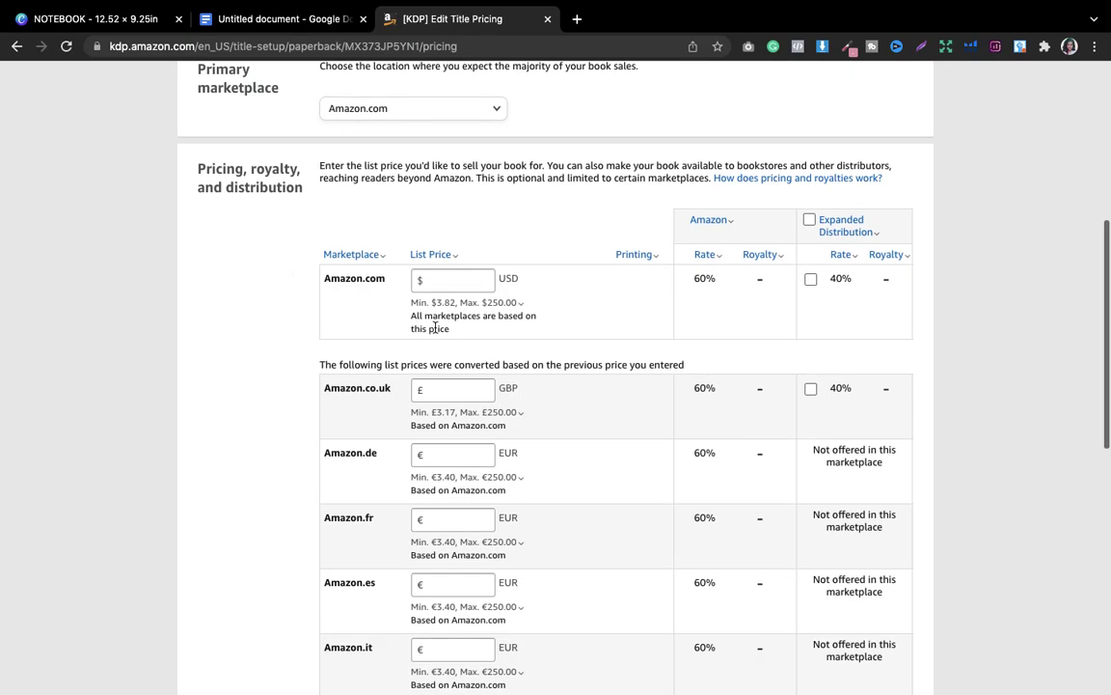
mouse_move(413, 307)
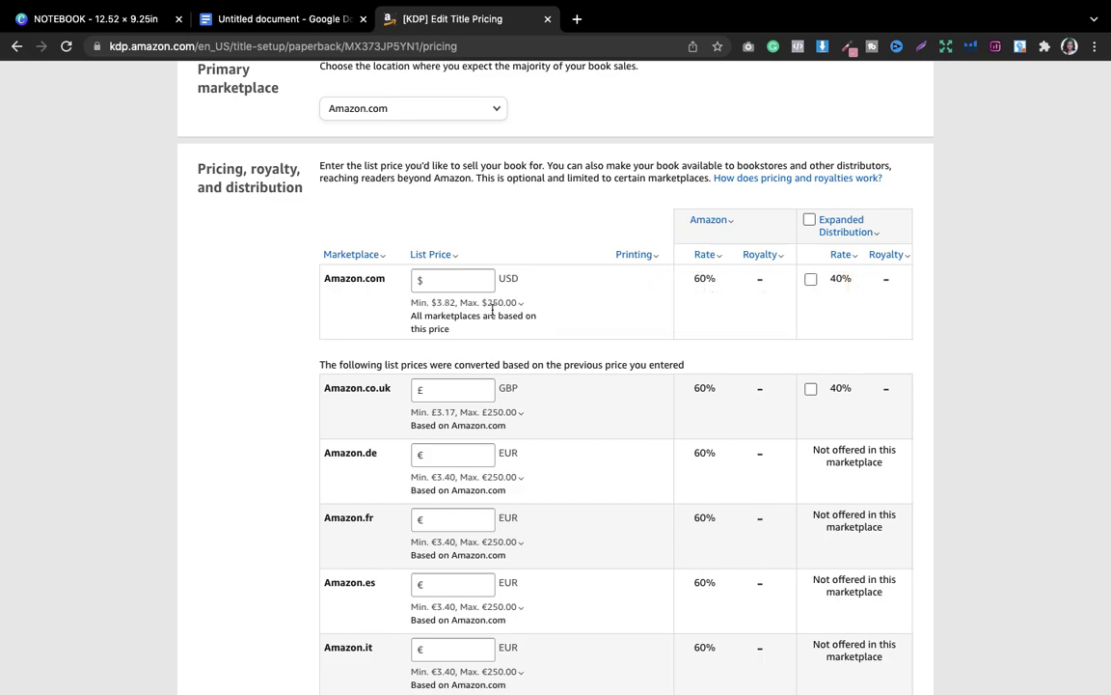
click(437, 278)
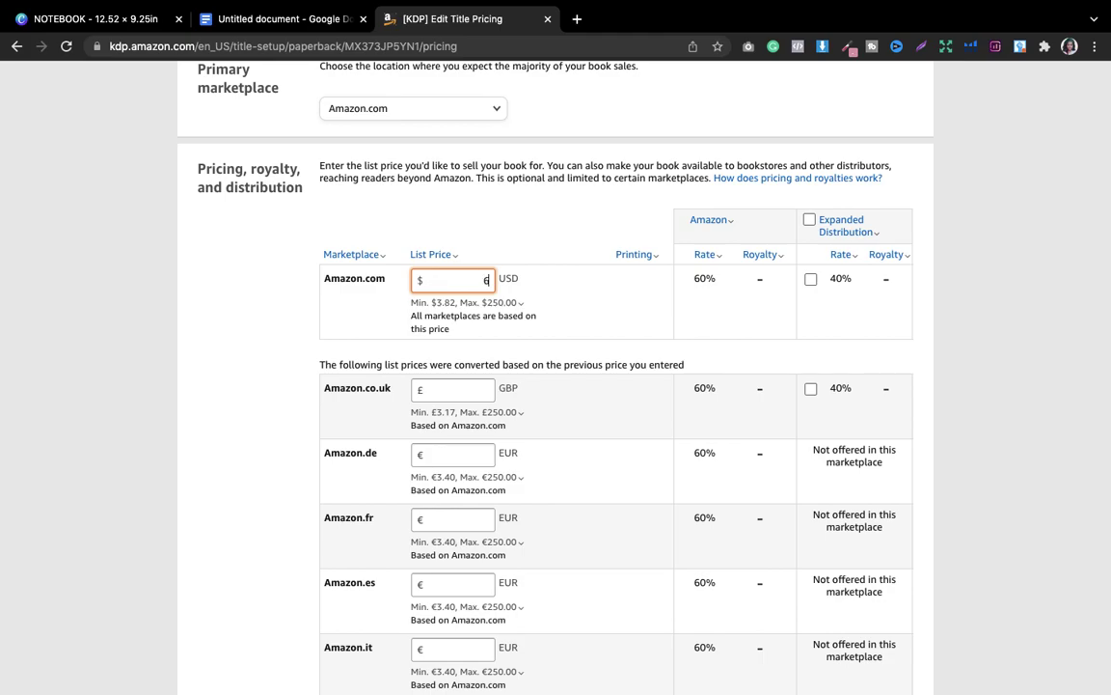
text(5.20)
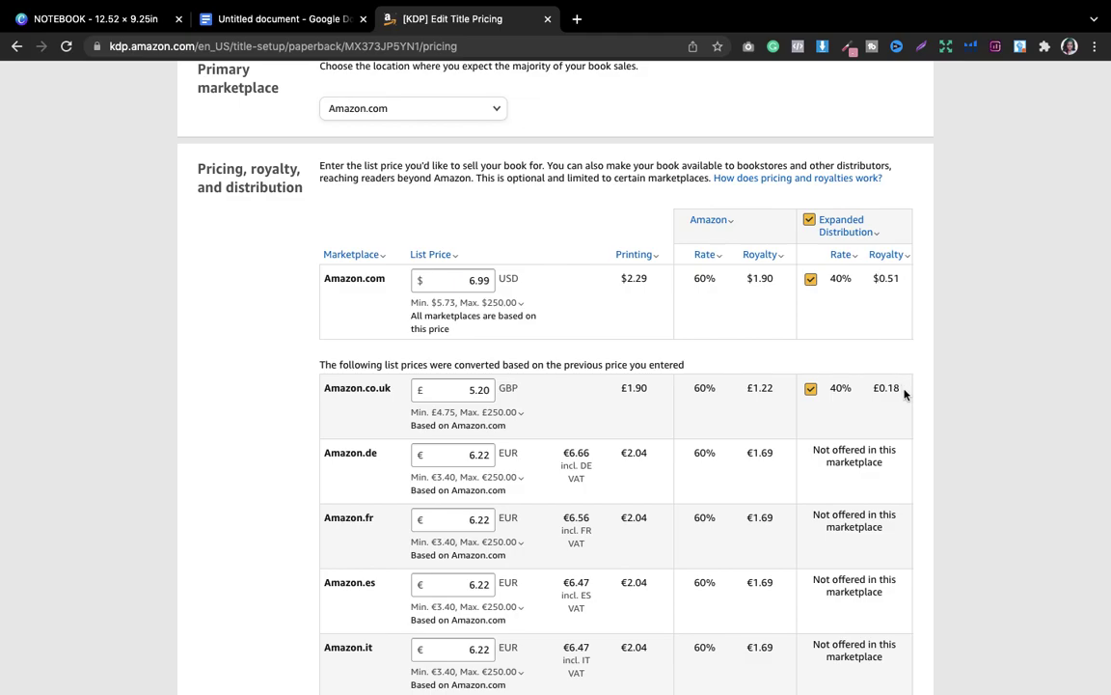
Review the converted list prices and royalties for every marketplace, along with the terms and conditions and publishing options
scroll(906, 392, down, 2)
scroll(906, 392, down, 3)
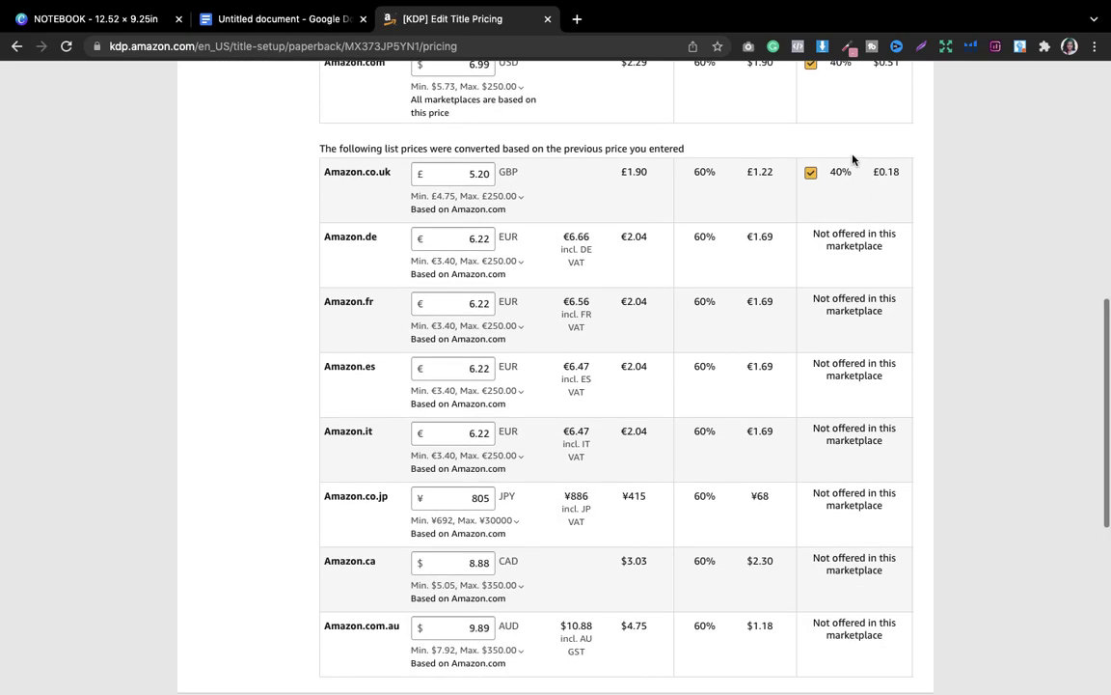
scroll(853, 160, up, 2)
scroll(855, 163, up, 3)
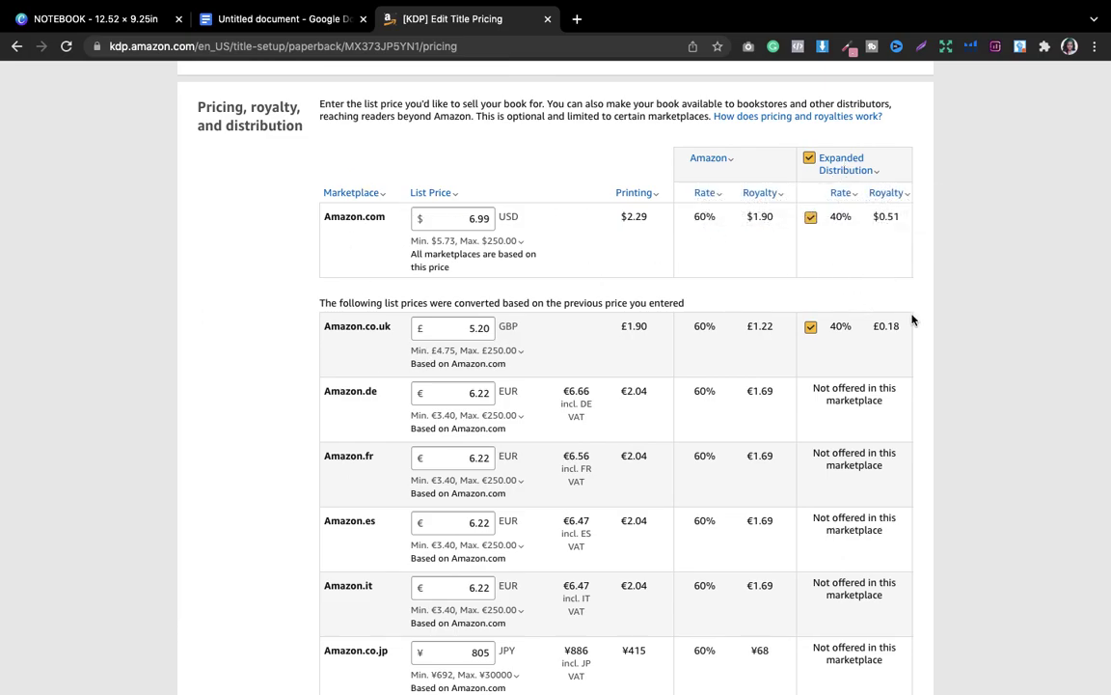
scroll(913, 317, down, 2)
scroll(868, 448, down, 3)
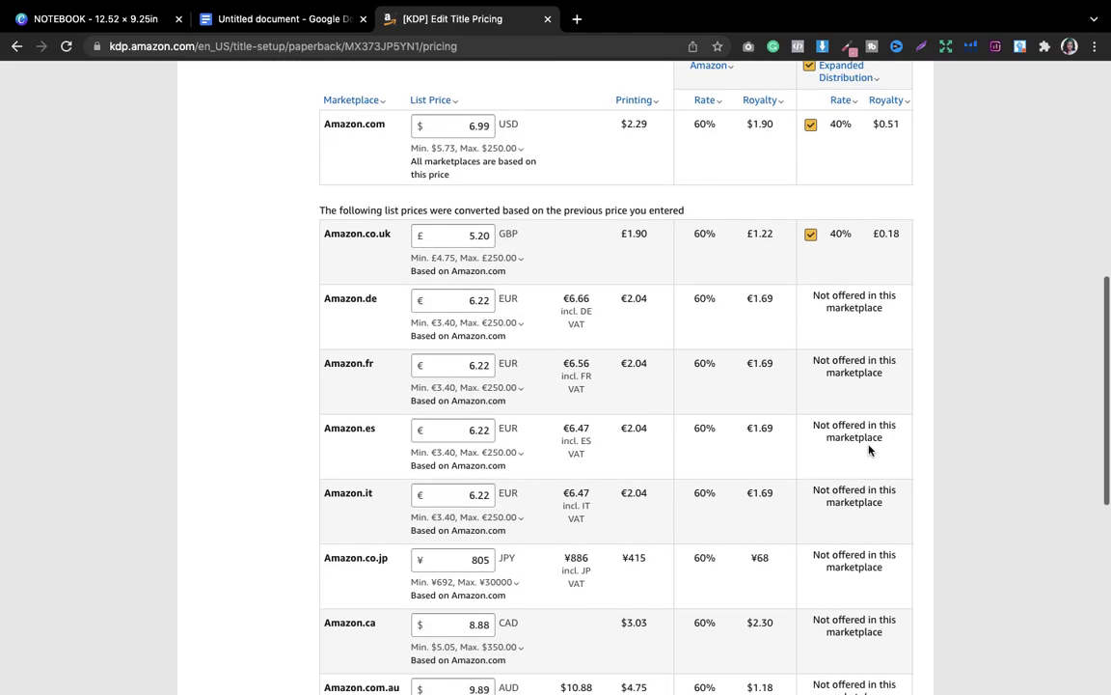
scroll(829, 355, down, 1)
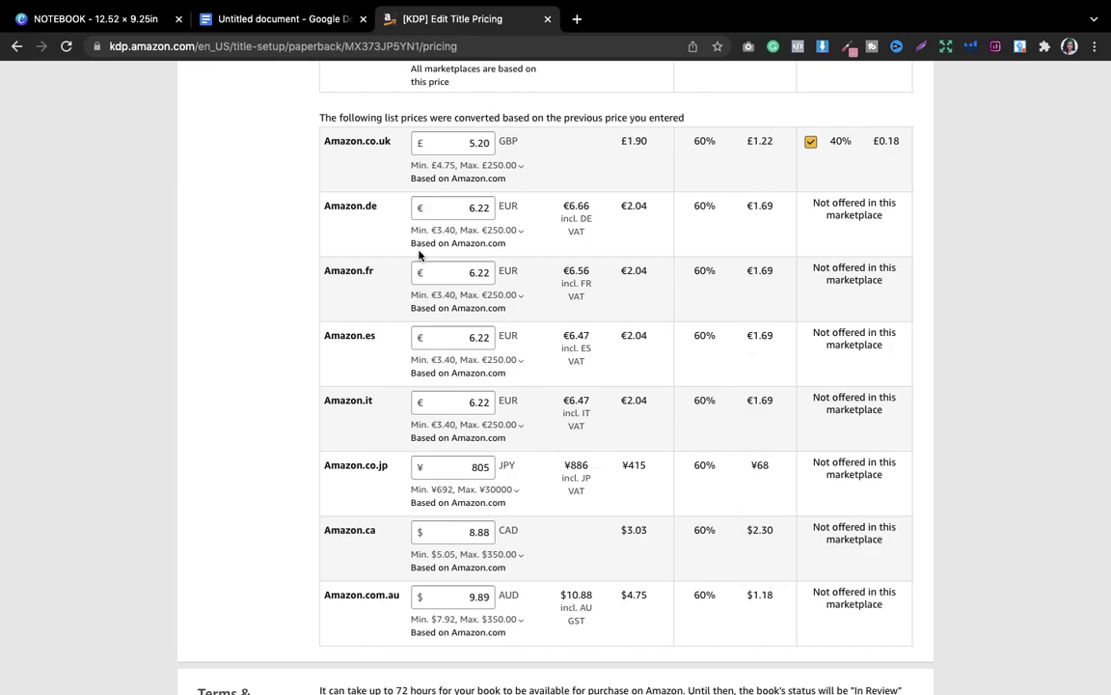
scroll(777, 463, down, 5)
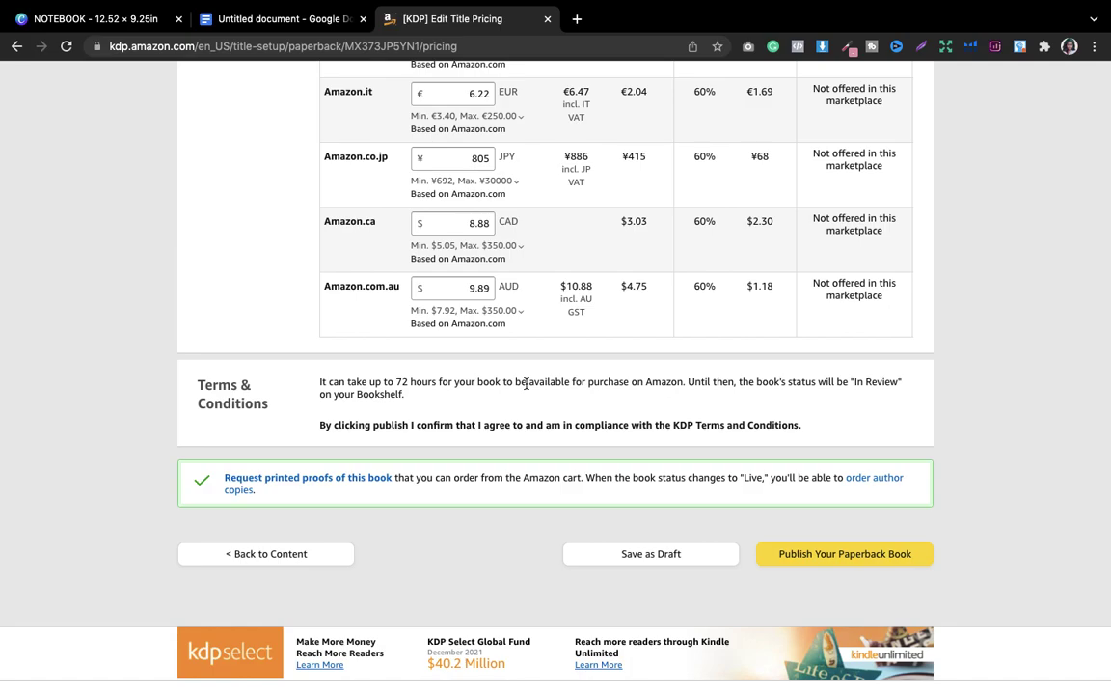
mouse_move(555, 5)
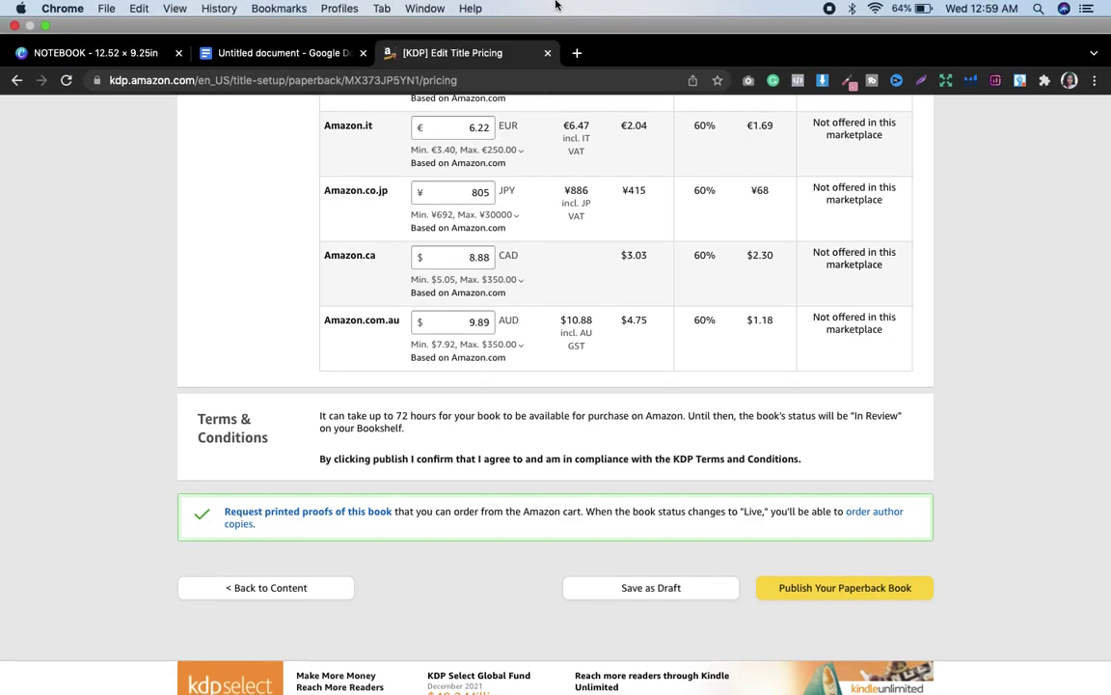